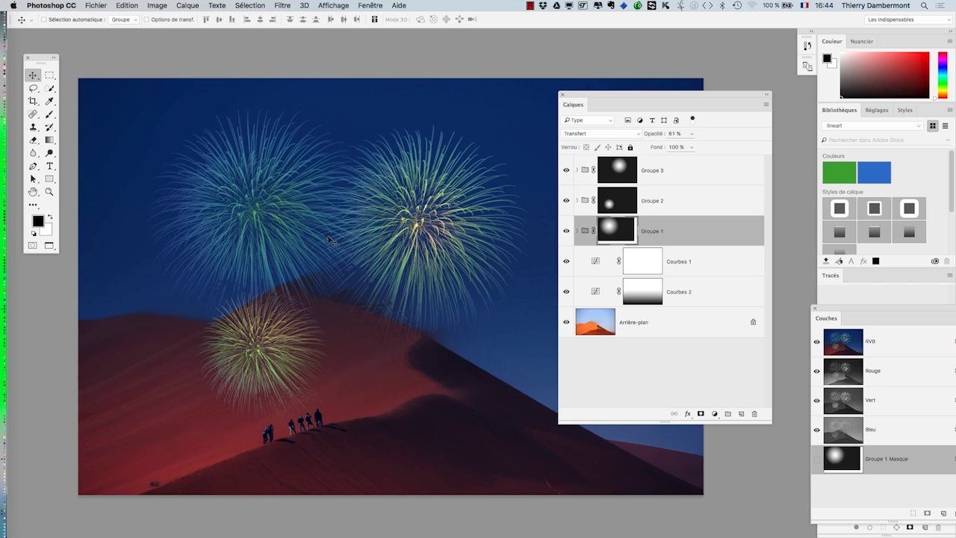
# Switch to Firefox and open a new browser window
pyautogui.scroll(-3, 340, 300)
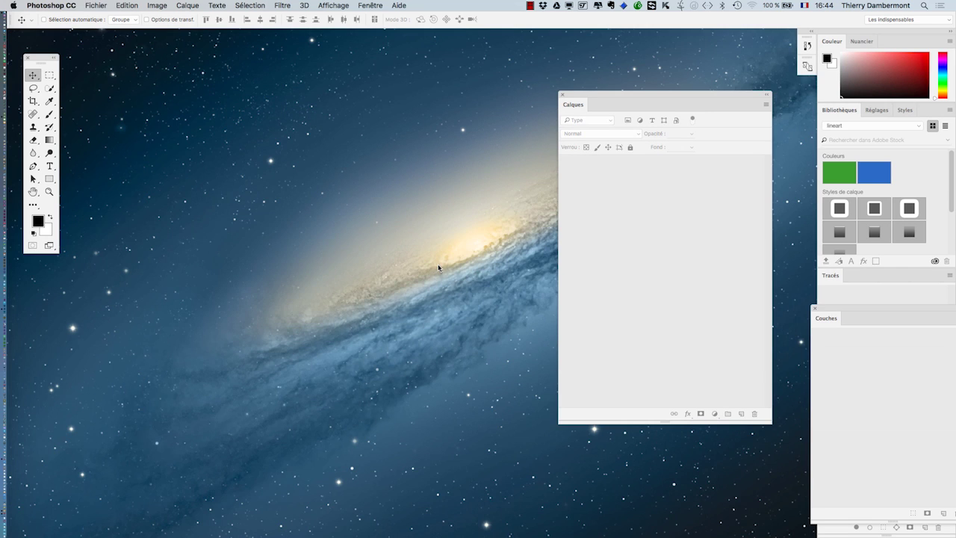
pyautogui.press('super+Tab')
pyautogui.press('super+Tab')
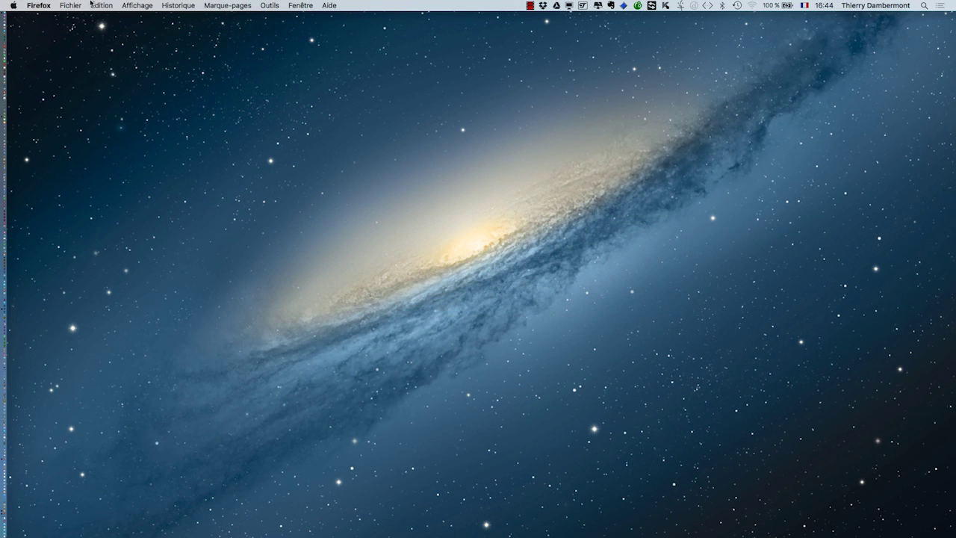
pyautogui.click(71, 5)
pyautogui.click(78, 27)
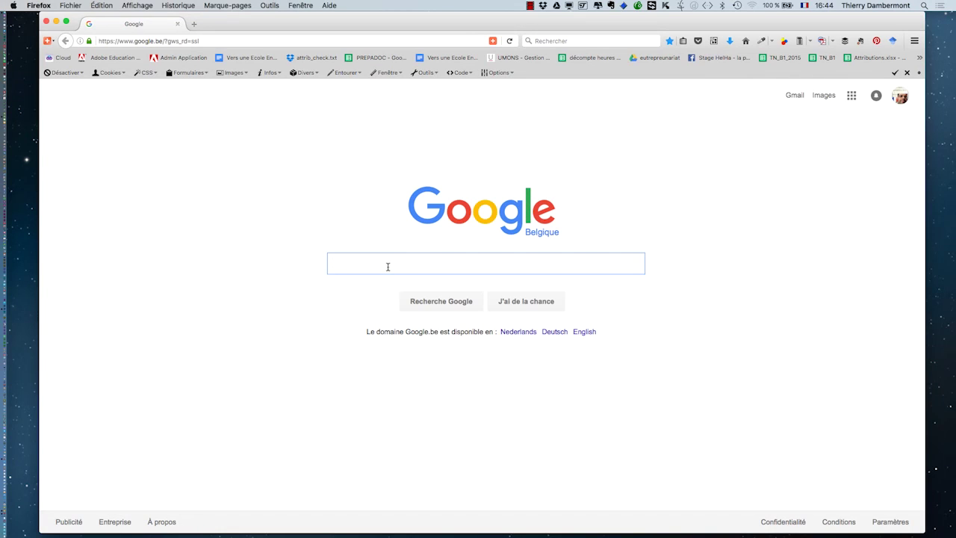
# Search Google Images for "vase"
pyautogui.write('vase')
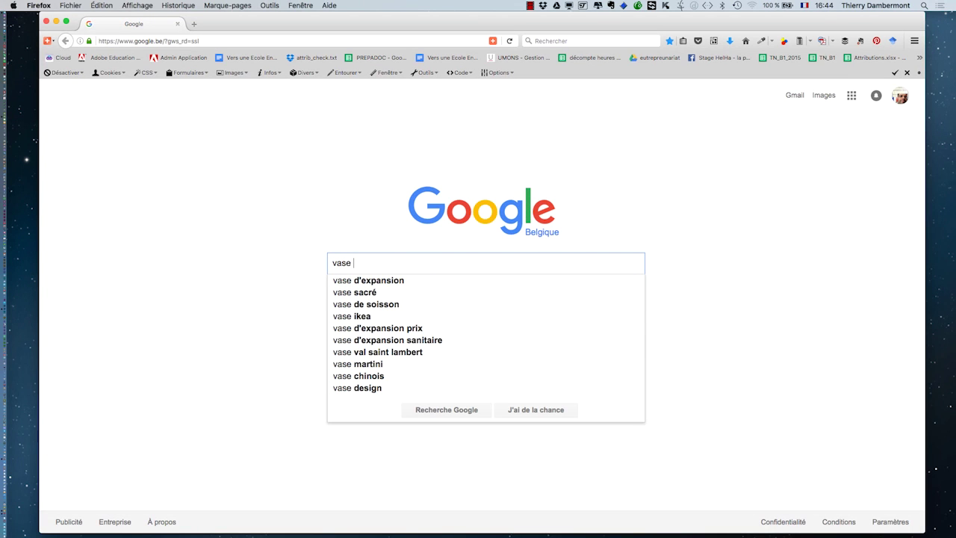
pyautogui.press('Return')
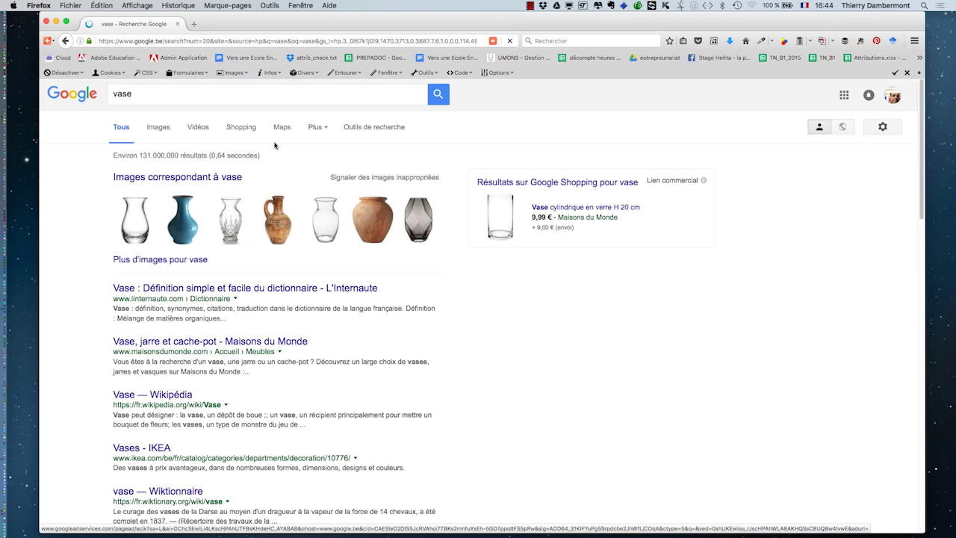
pyautogui.click(166, 128)
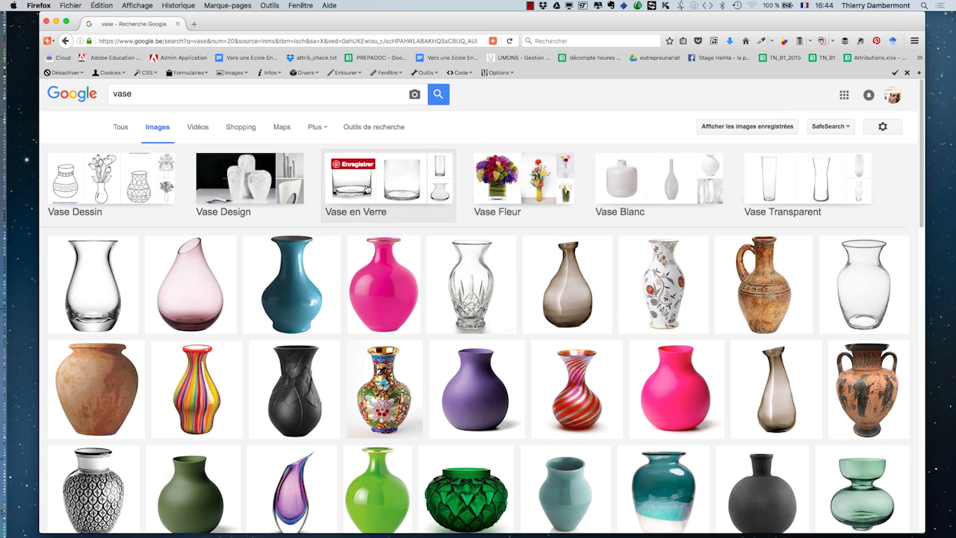
# Filter the vase images to sizes above 1600 × 1200 (2 Mpx) with usage rights allowing reuse and modification
pyautogui.click(372, 128)
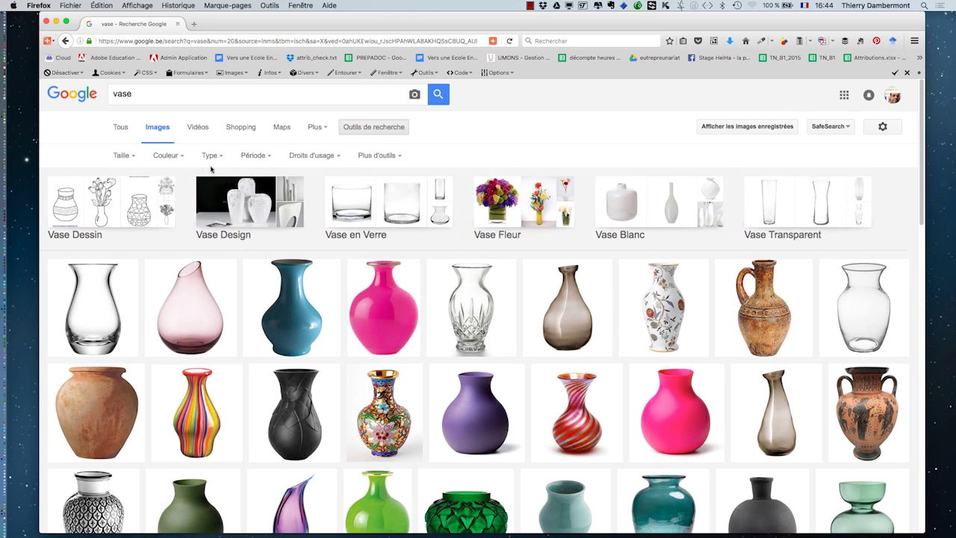
pyautogui.click(127, 159)
pyautogui.moveTo(133, 236)
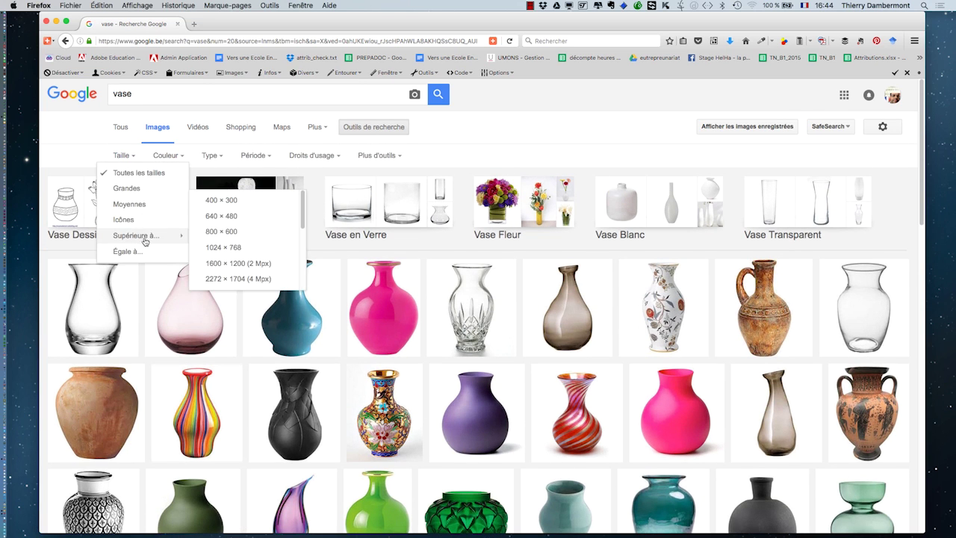
pyautogui.click(266, 264)
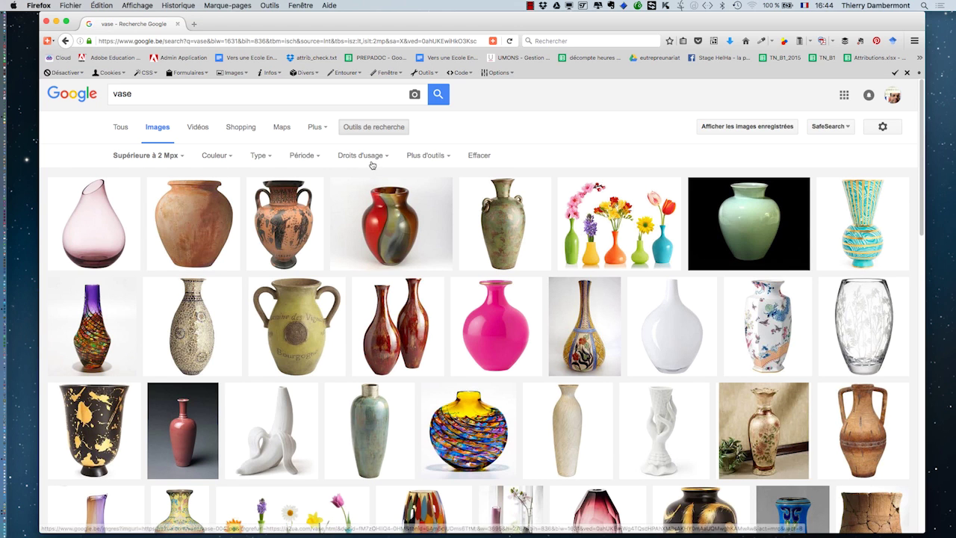
pyautogui.click(362, 155)
pyautogui.click(383, 188)
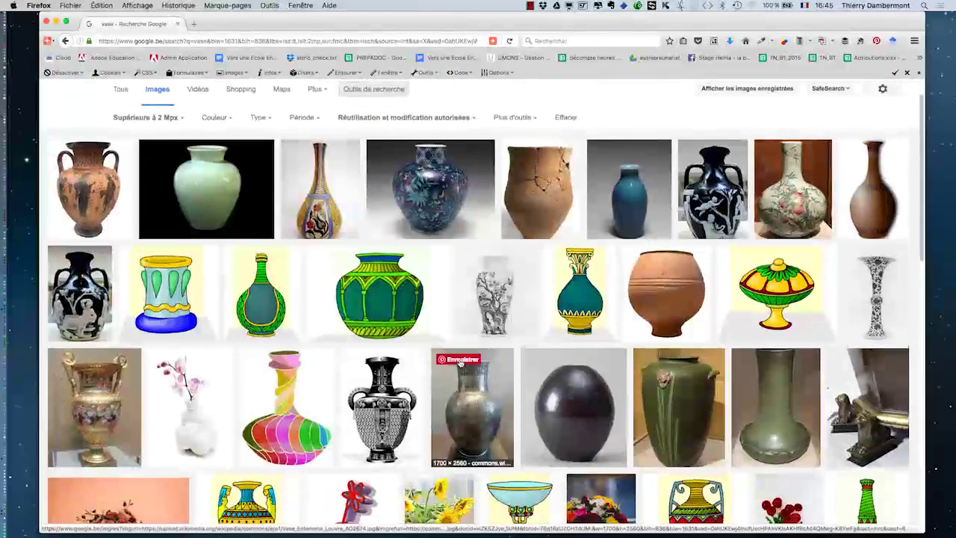
# Browse the filtered vase images for a suitable photo on a light background
pyautogui.scroll(-2, 460, 364)
pyautogui.scroll(-2, 460, 364)
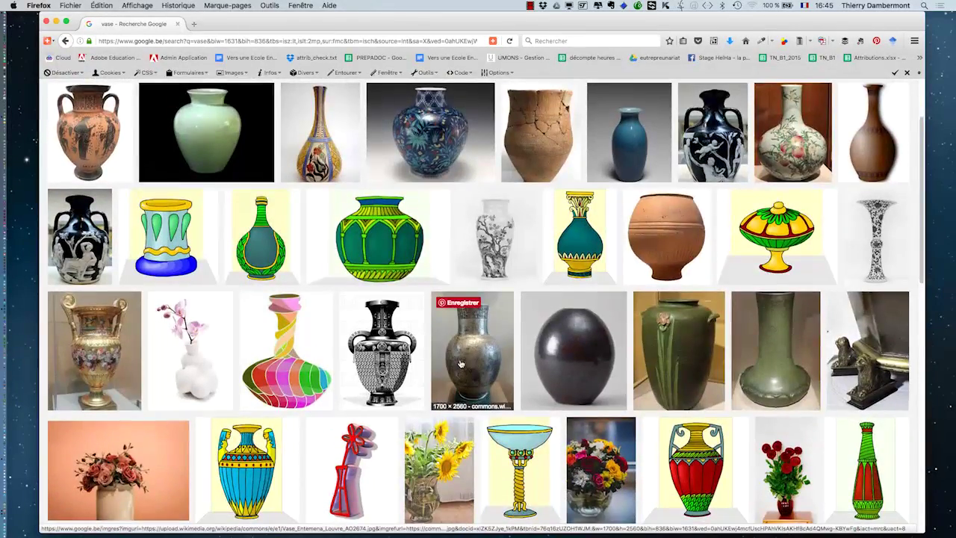
pyautogui.scroll(-2, 460, 364)
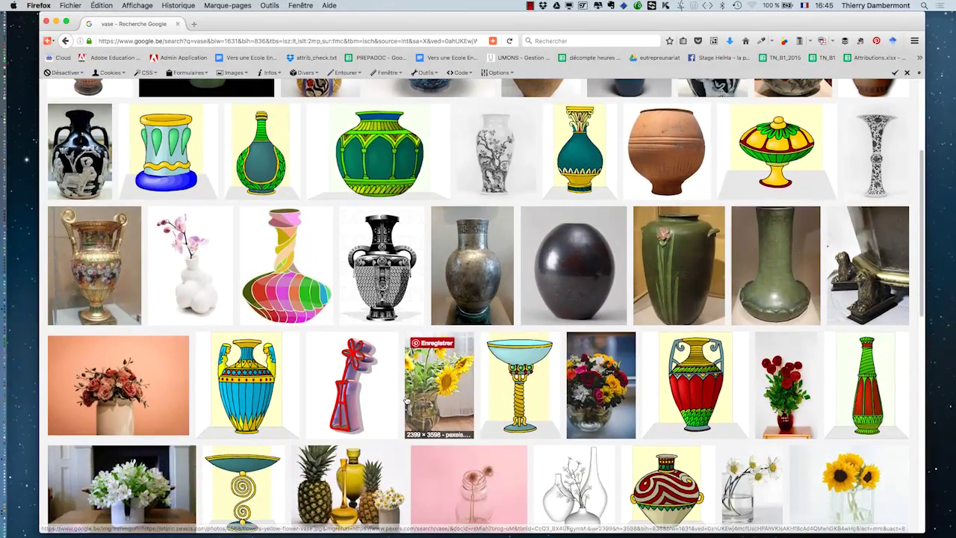
pyautogui.scroll(-1, 409, 399)
pyautogui.scroll(-1, 409, 398)
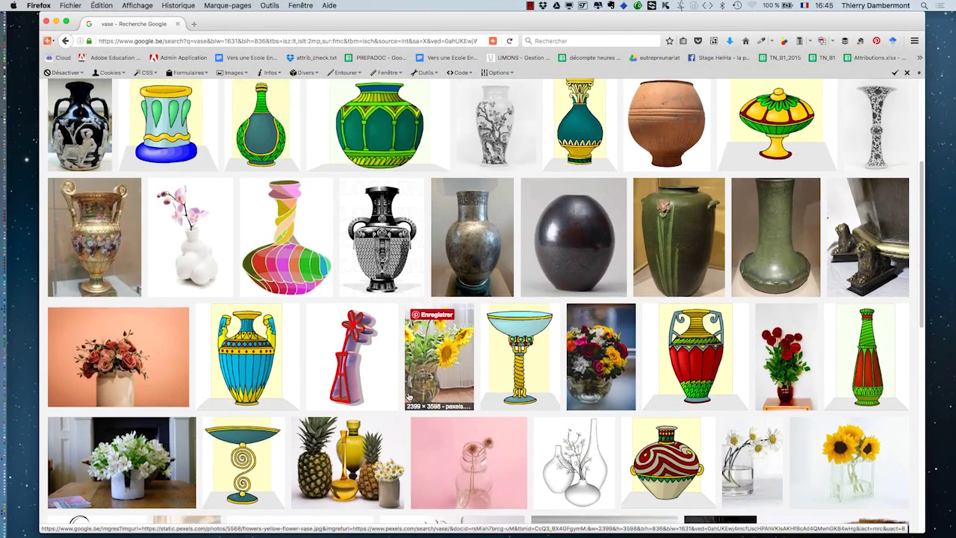
pyautogui.scroll(-1, 409, 396)
pyautogui.scroll(5, 411, 397)
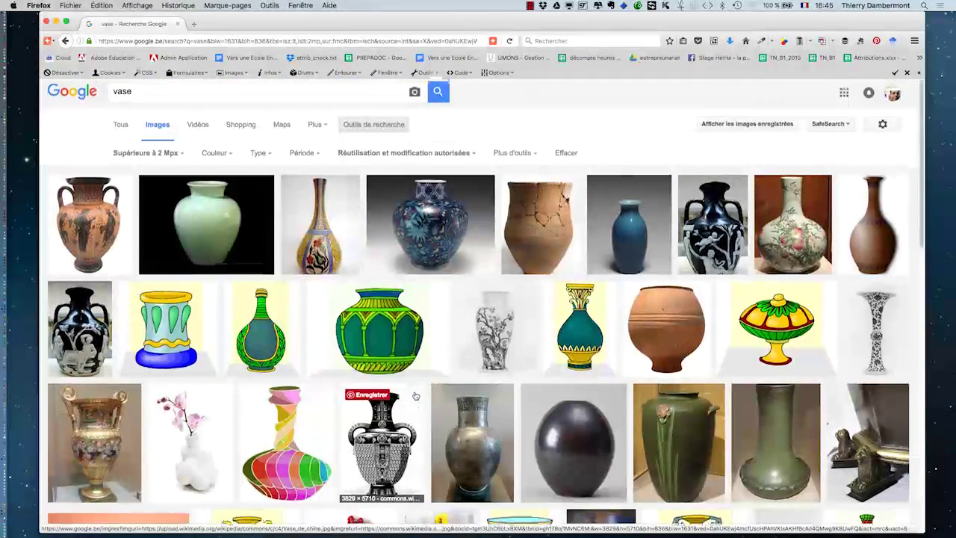
pyautogui.scroll(-1, 415, 396)
pyautogui.scroll(-2, 416, 396)
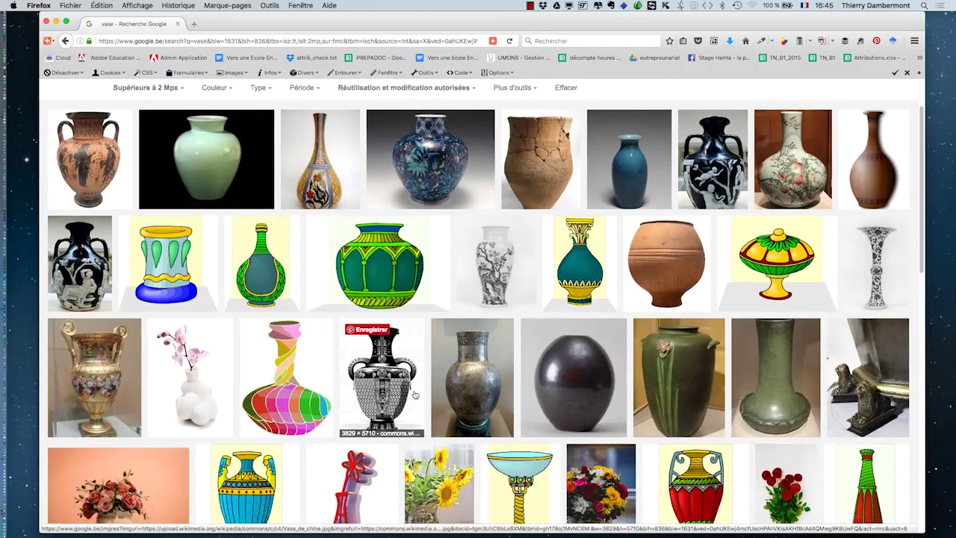
pyautogui.scroll(3, 366, 362)
pyautogui.scroll(-5, 366, 363)
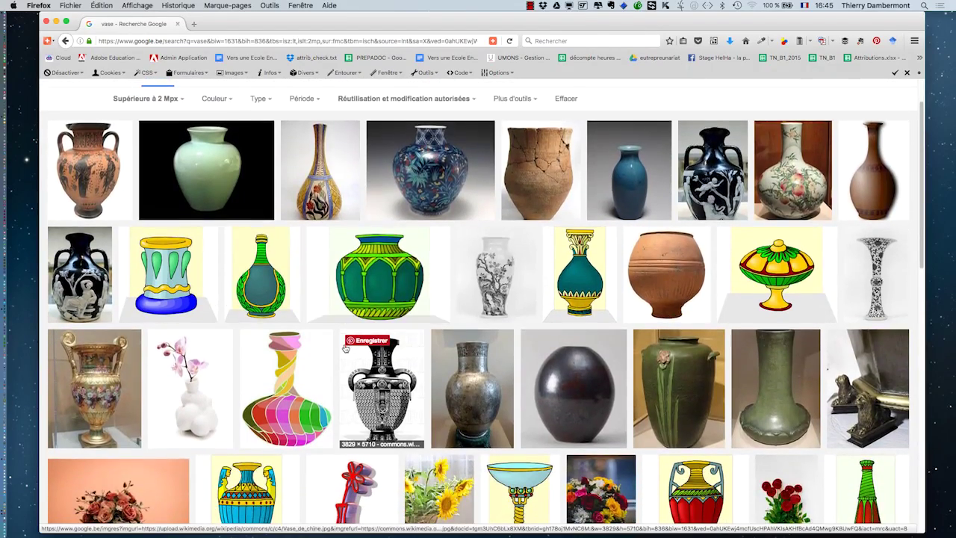
pyautogui.scroll(-3, 345, 351)
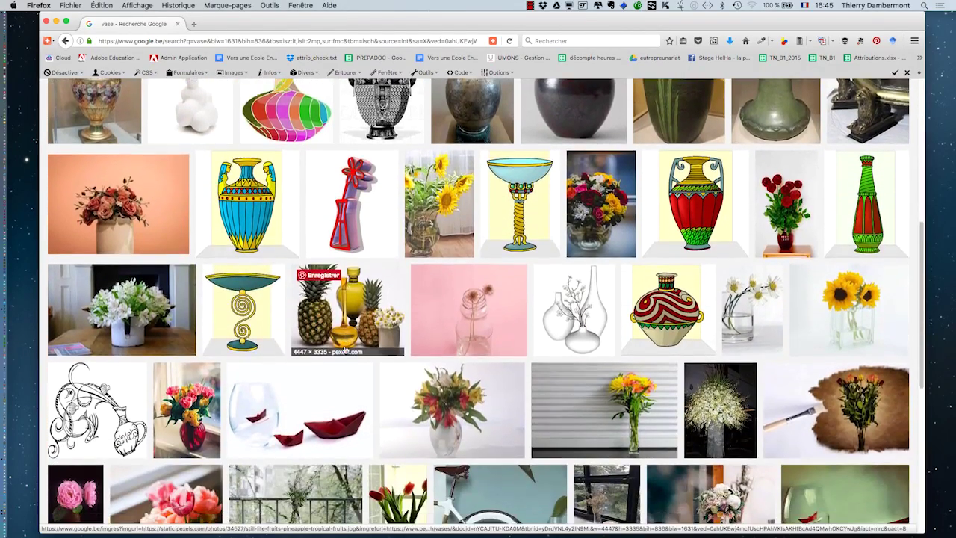
pyautogui.scroll(-1, 345, 350)
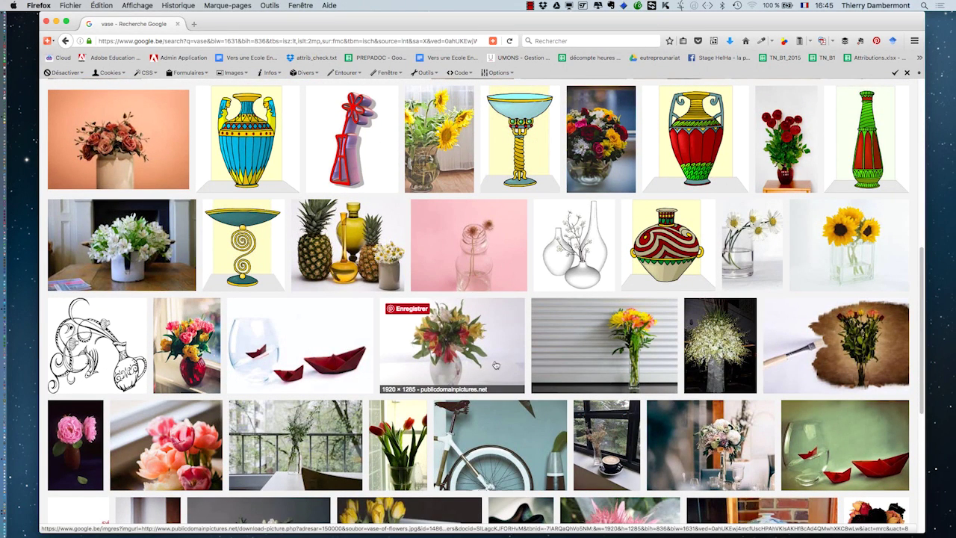
# Open the full-size photo of the white vase with red and yellow flowers and save it as vase-of-flowers.jpg in the "Photoshop fonds blancs" folder
pyautogui.keyDown('super'); pyautogui.click(496, 365); pyautogui.keyUp('super')
pyautogui.click(238, 24)
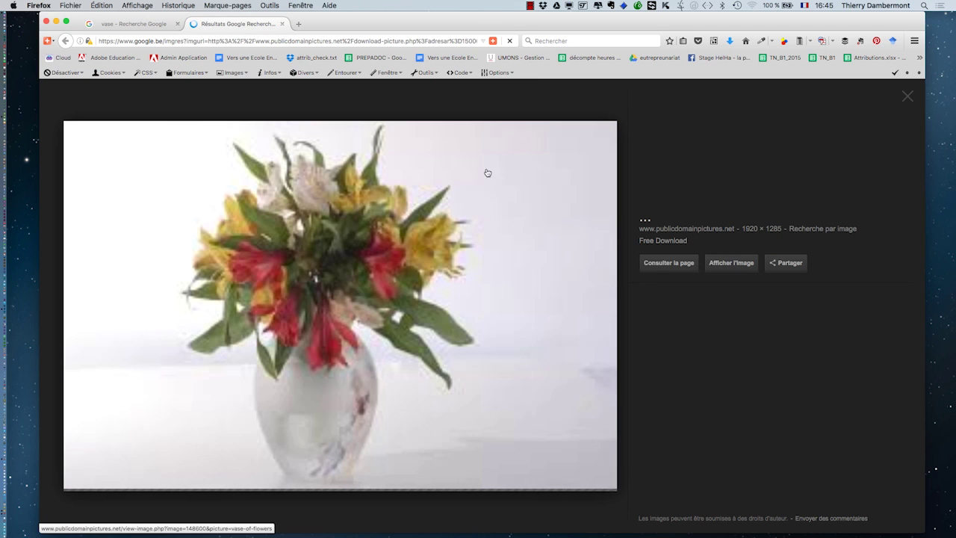
pyautogui.click(732, 263)
pyautogui.press('super+s')
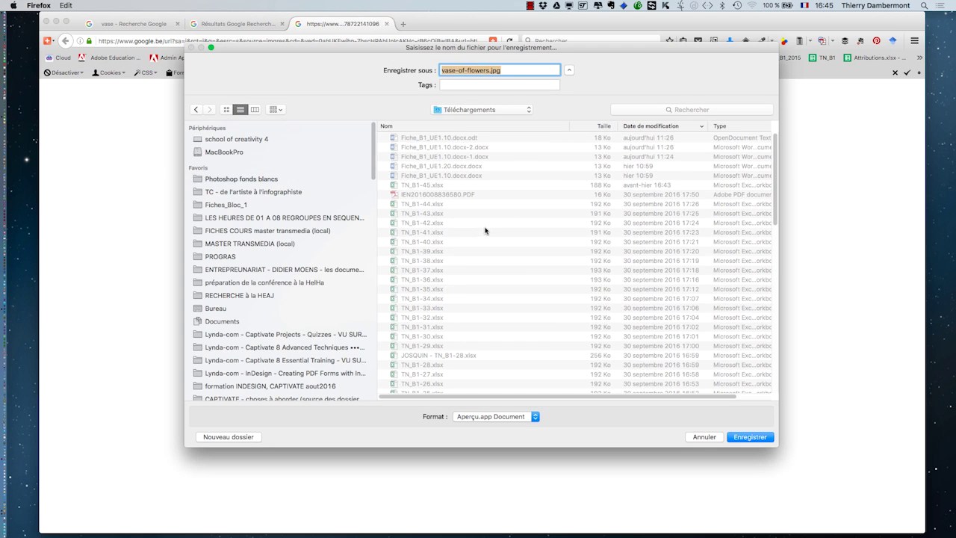
pyautogui.click(245, 180)
pyautogui.click(750, 436)
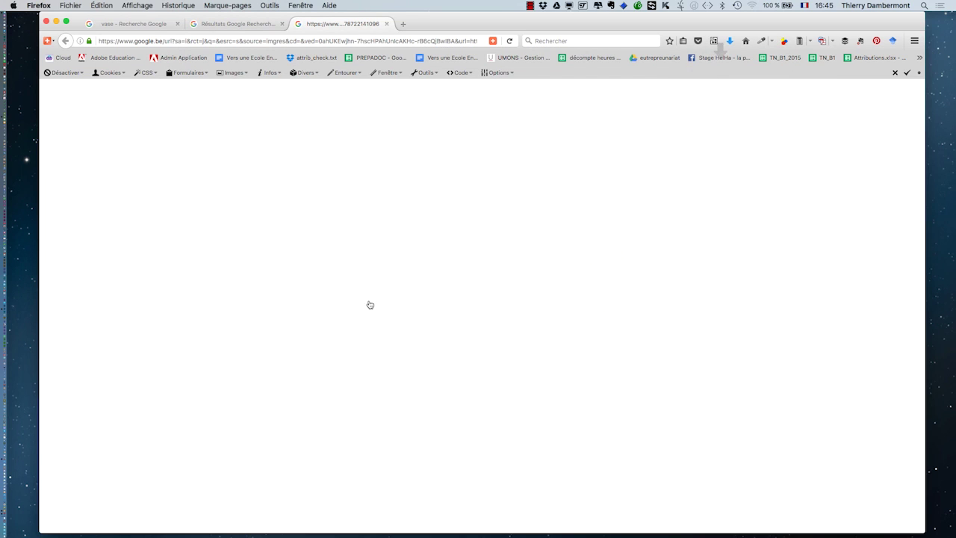
# Switch to Photoshop and open vase-of-flowers.jpg from the "Photoshop fonds blancs" folder
pyautogui.press('super+Tab')
pyautogui.click(94, 4)
pyautogui.click(101, 23)
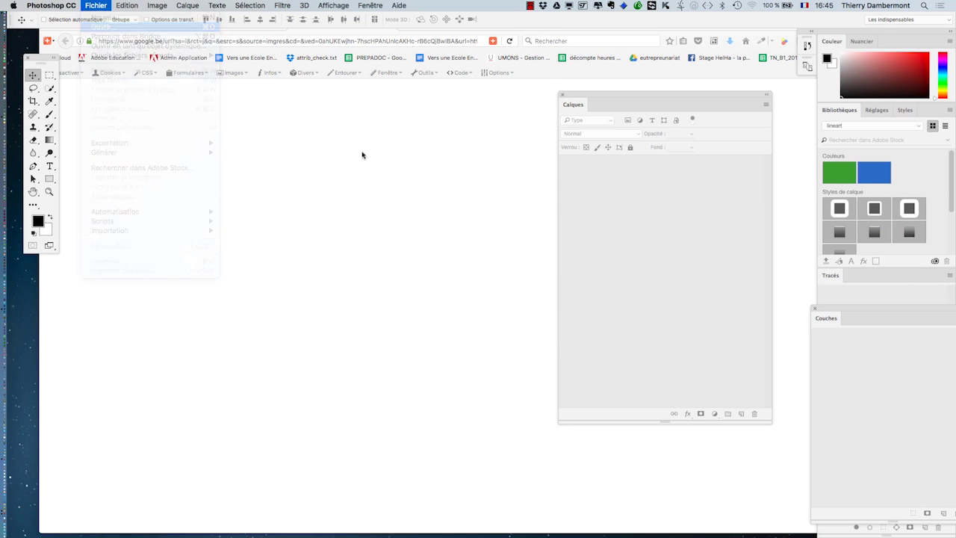
pyautogui.click(535, 118)
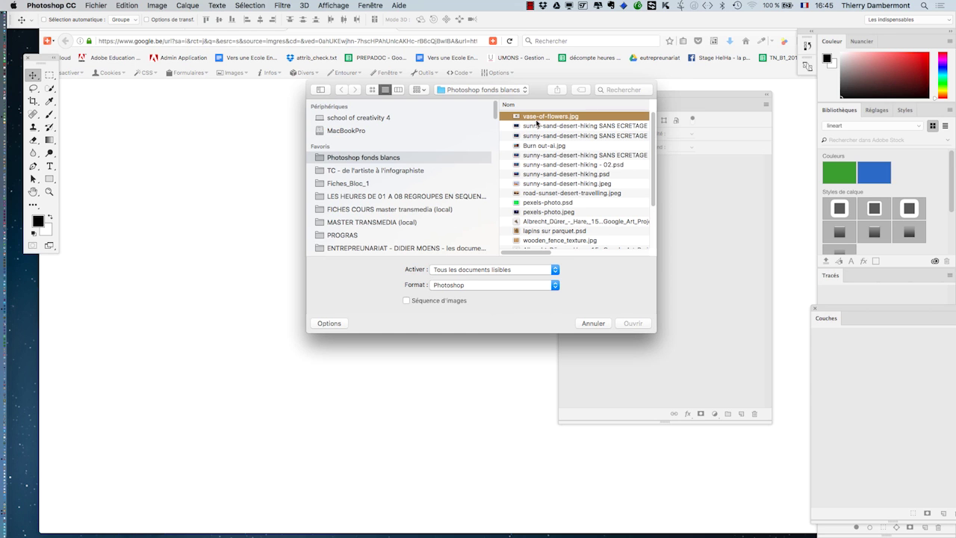
pyautogui.click(635, 323)
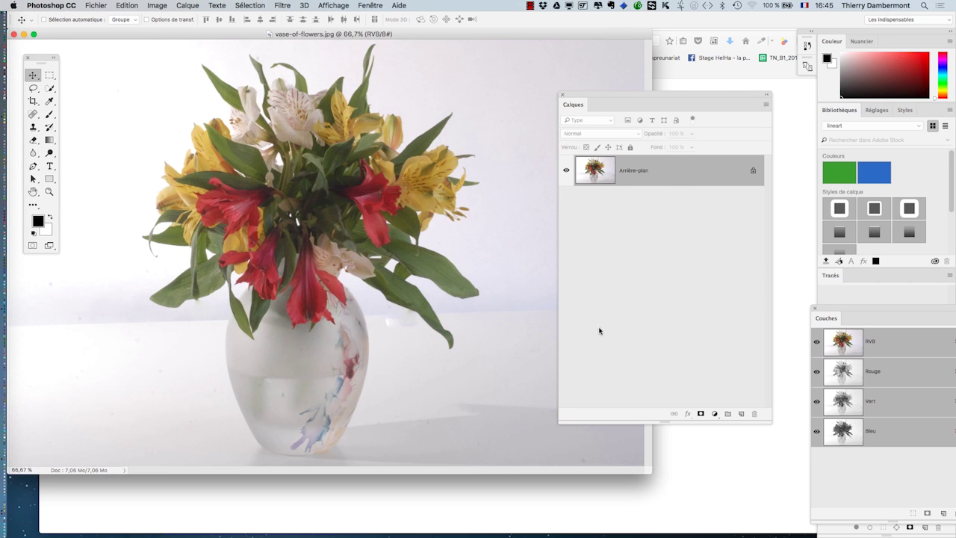
# Activate the Gradient tool and show the photo in full-screen mode with the Layers panel moved clear of the bouquet
pyautogui.press('g')
pyautogui.press('f')
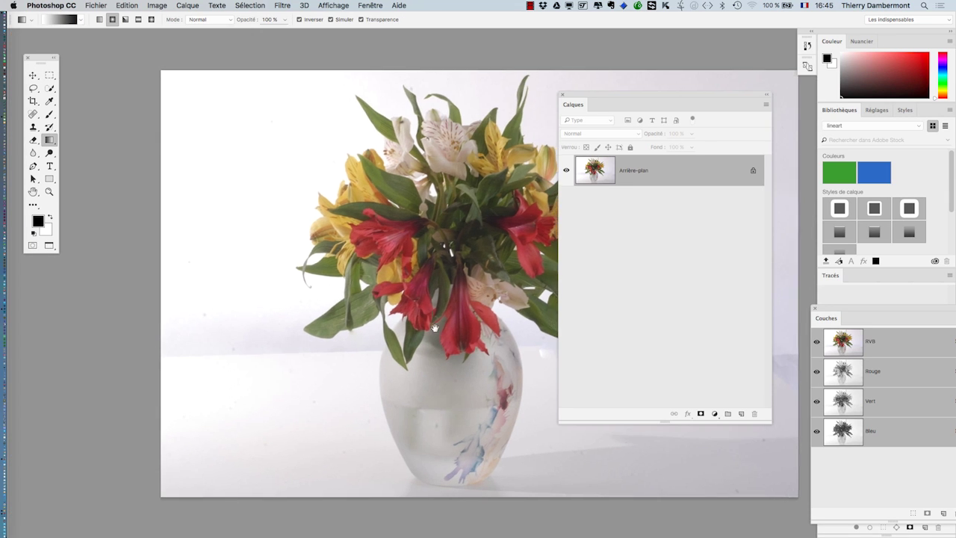
pyautogui.moveTo(451, 326); pyautogui.dragTo(335, 301)
pyautogui.scroll(2, 373, 299)
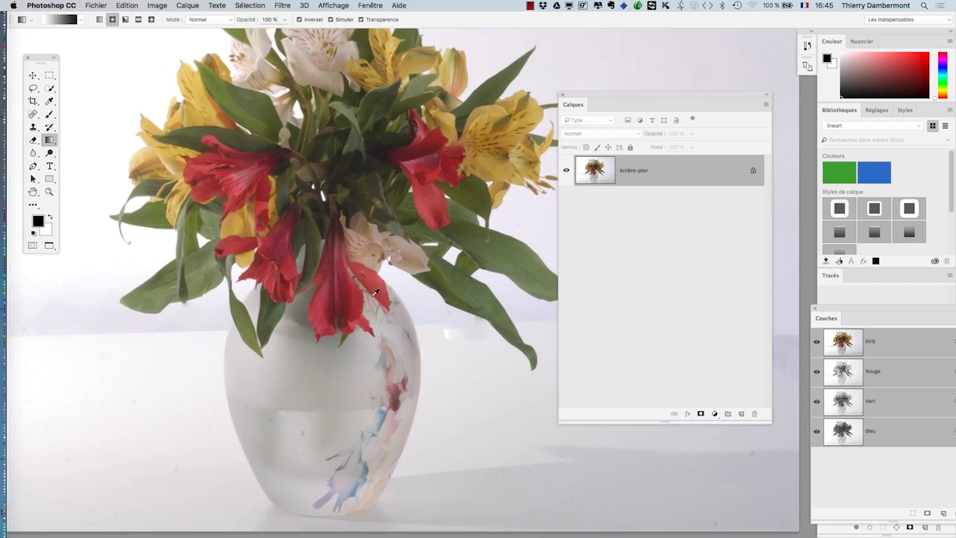
pyautogui.moveTo(387, 228); pyautogui.dragTo(396, 319)
pyautogui.scroll(1, 376, 294)
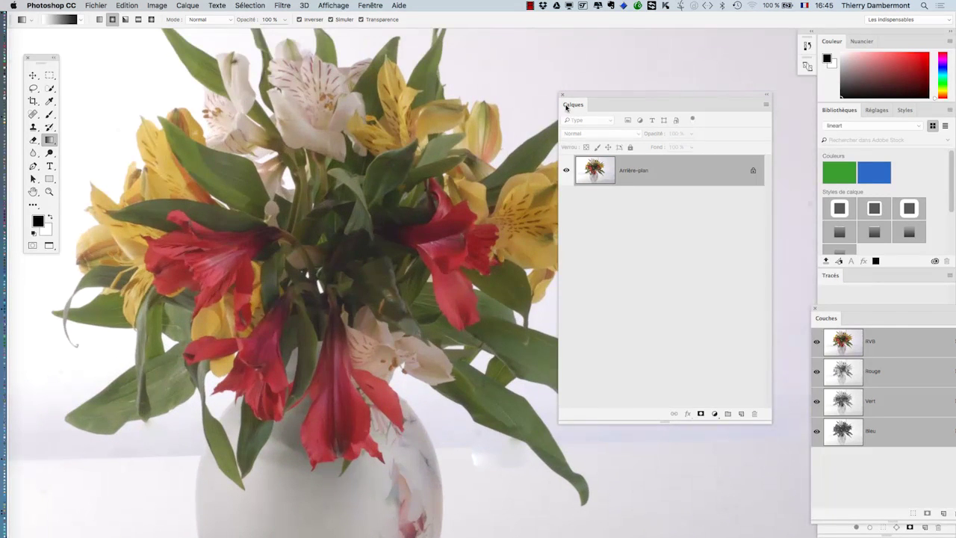
pyautogui.moveTo(583, 94); pyautogui.dragTo(684, 106)
# Examine the flowers, leaf edges and semi-transparent vase against the light background up close
pyautogui.moveTo(399, 151); pyautogui.dragTo(455, 136)
pyautogui.scroll(-4, 512, 232)
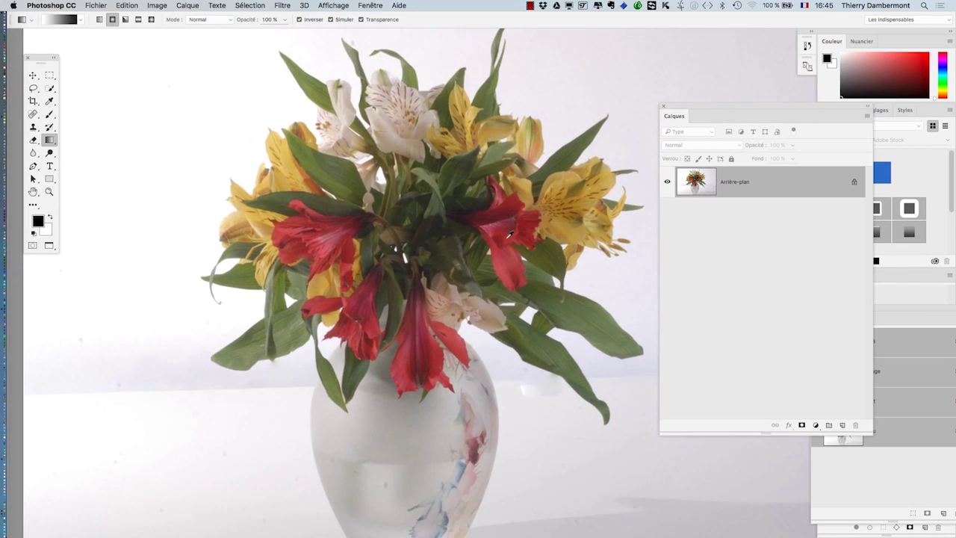
pyautogui.scroll(-1, 505, 238)
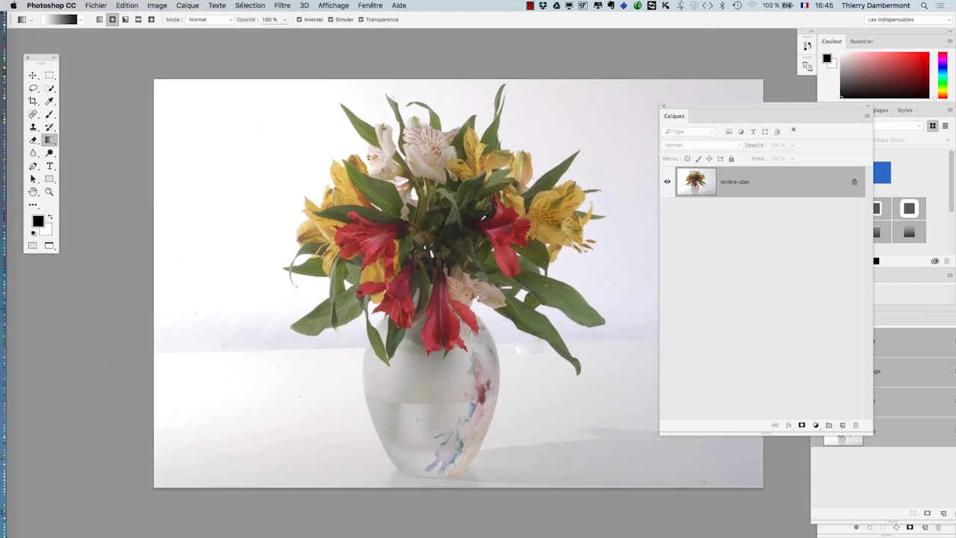
pyautogui.scroll(3, 450, 169)
pyautogui.scroll(2, 449, 171)
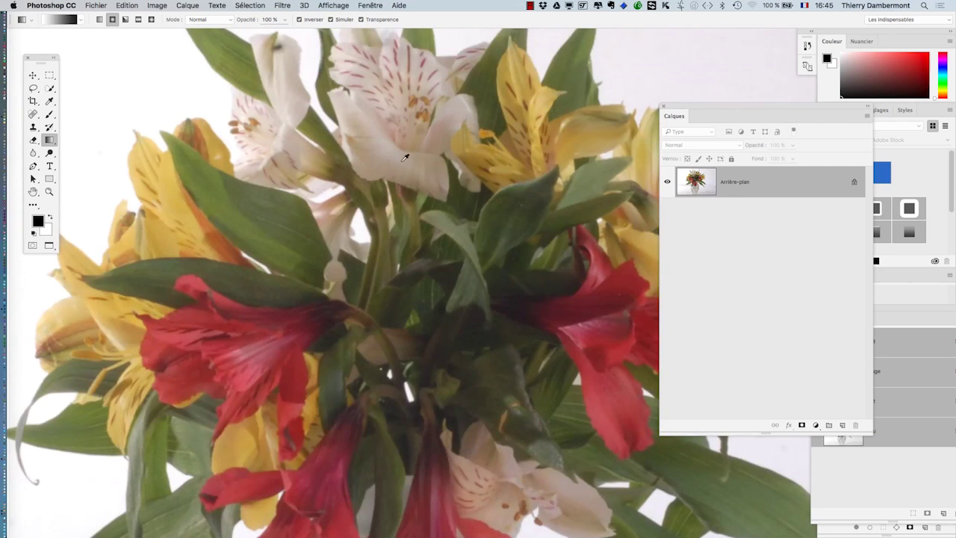
pyautogui.scroll(-3, 373, 105)
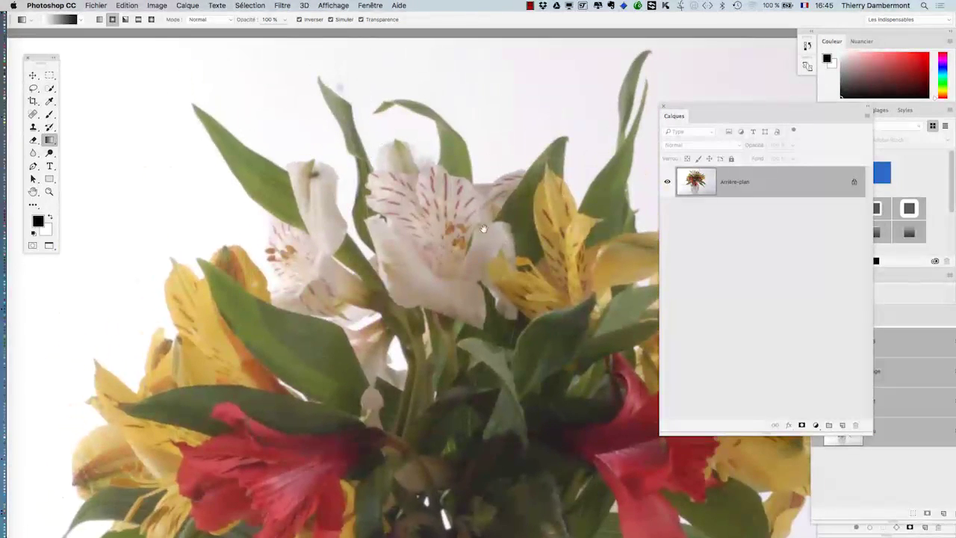
pyautogui.scroll(-10, 436, 278)
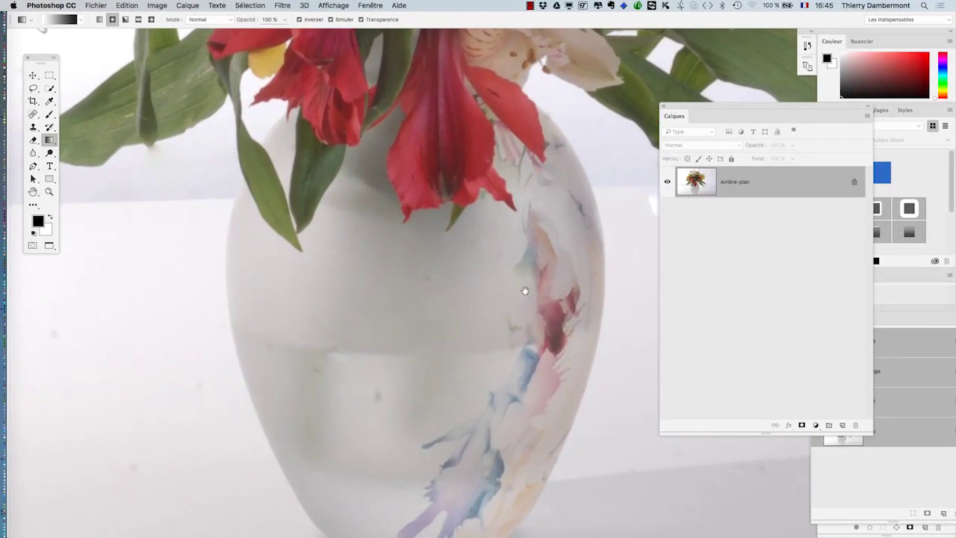
pyautogui.scroll(-5, 528, 294)
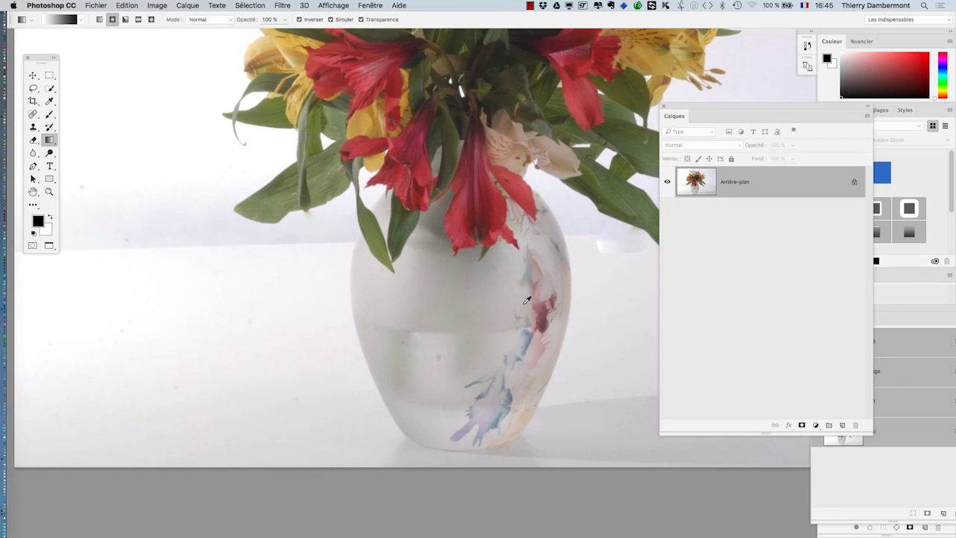
pyautogui.scroll(-2, 524, 302)
# Switch to Firefox and return to the vase image results
pyautogui.press('super+Tab')
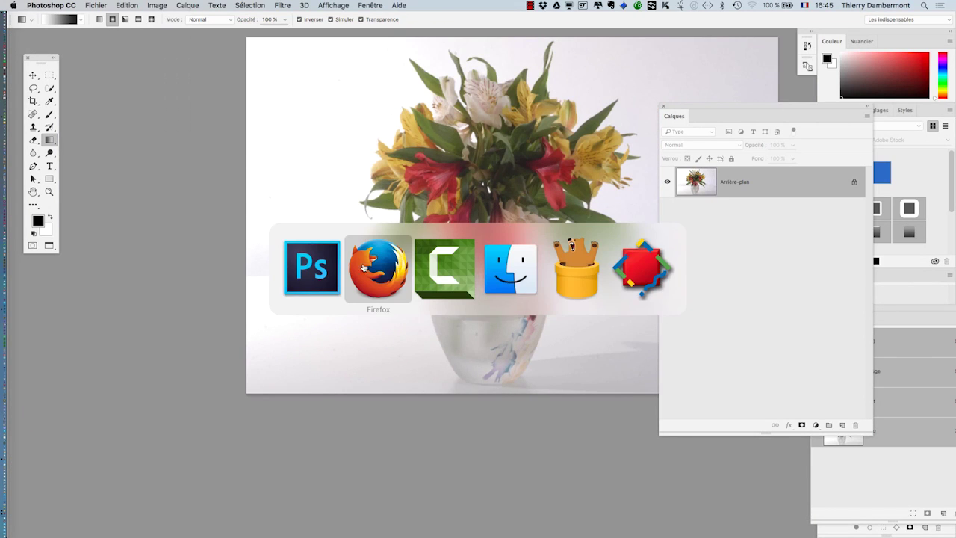
pyautogui.click(381, 269)
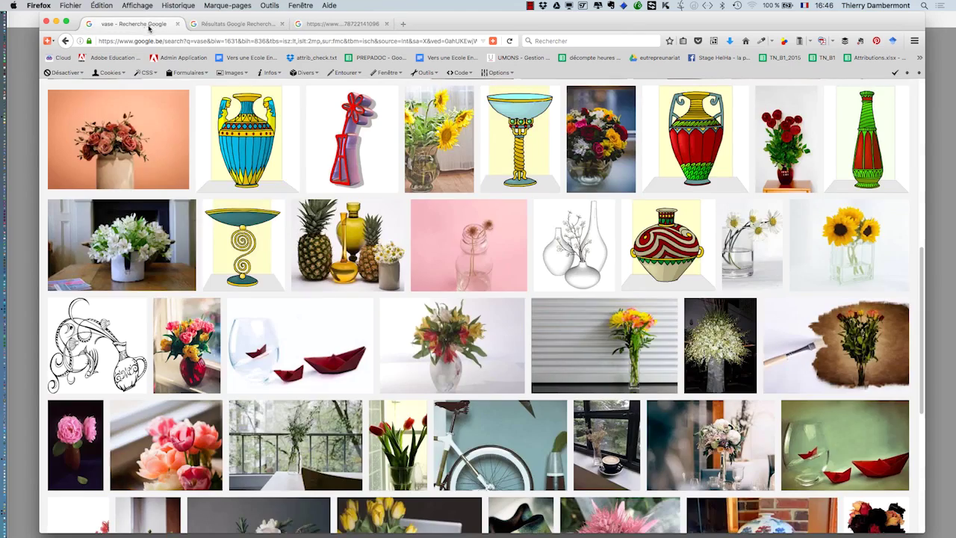
# Open the Rhodian tall vase image at full size and save it to the "Photoshop fonds blancs" folder
pyautogui.scroll(5, 271, 136)
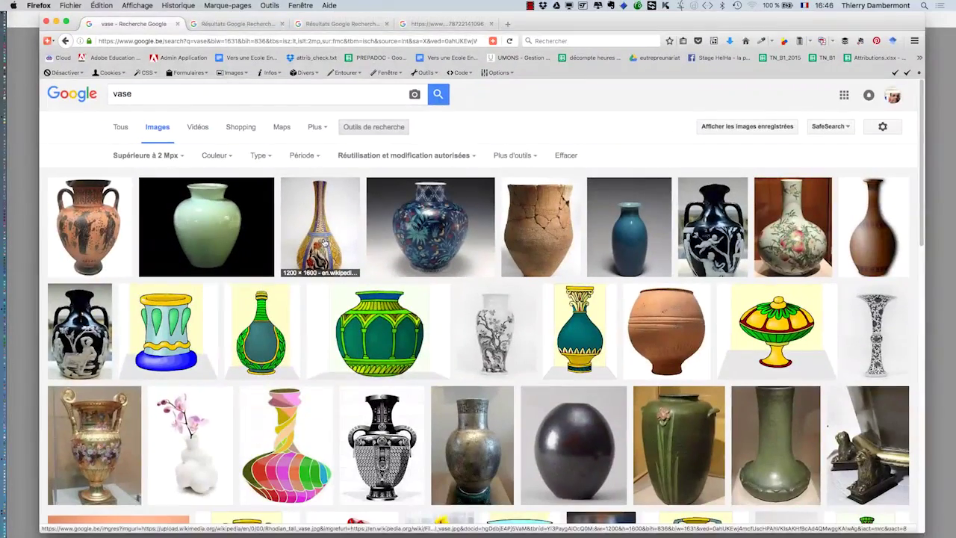
pyautogui.click(248, 26)
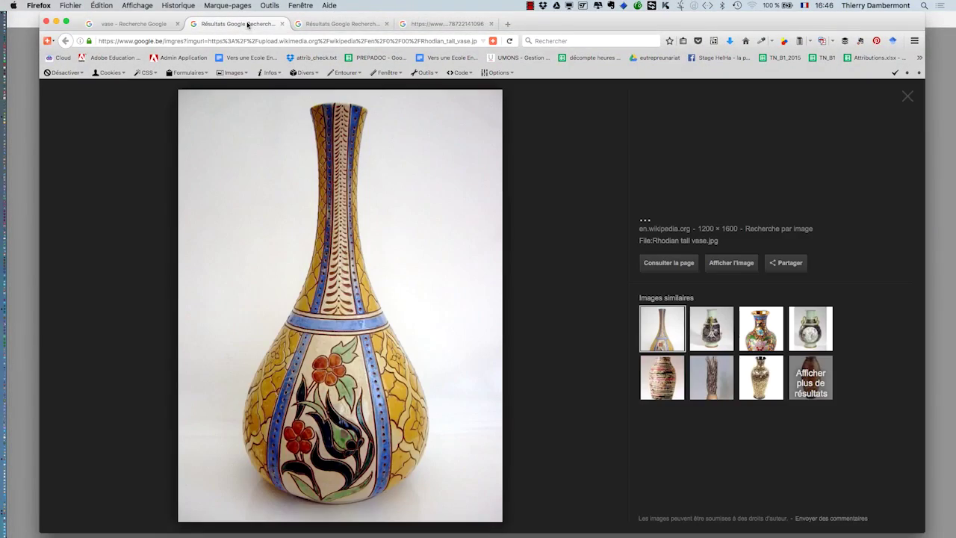
pyautogui.click(714, 264)
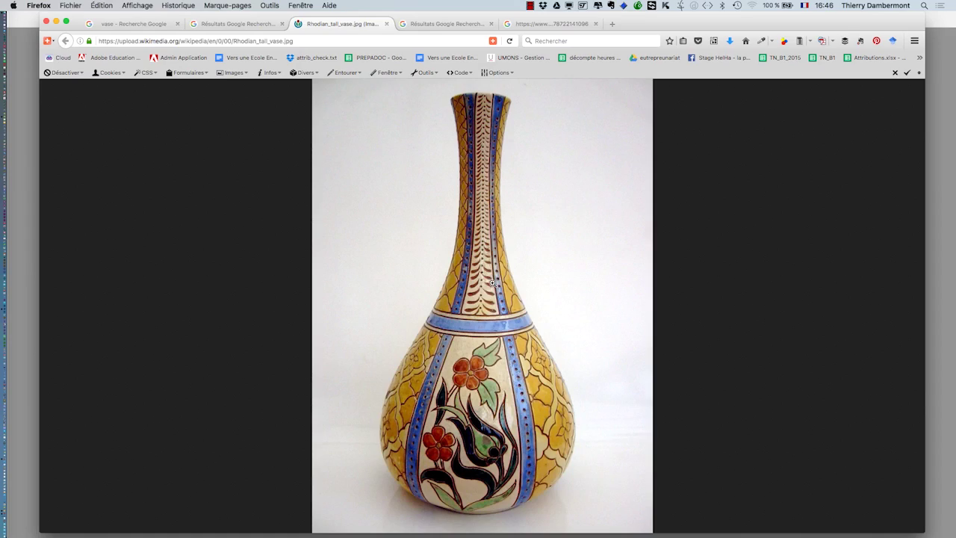
pyautogui.rightClick(481, 288)
pyautogui.click(554, 317)
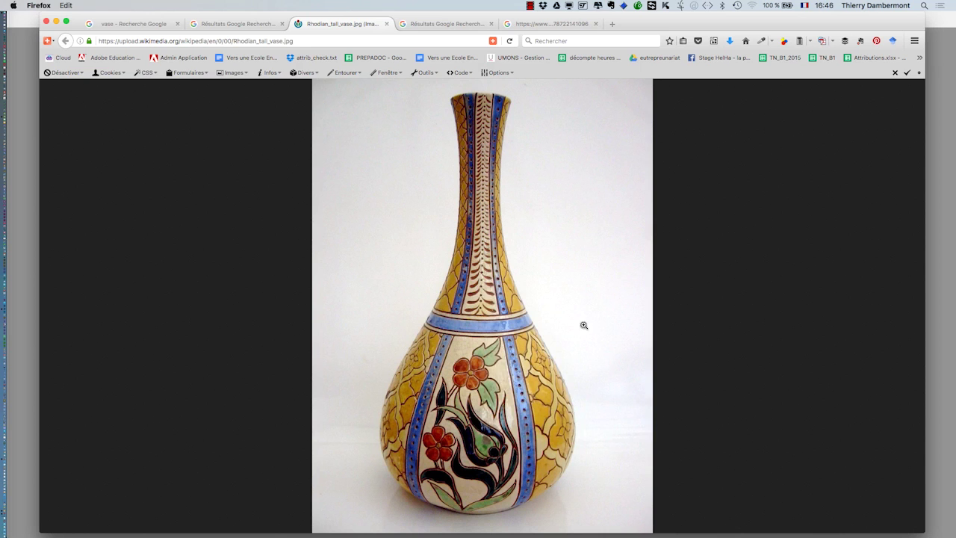
pyautogui.click(736, 437)
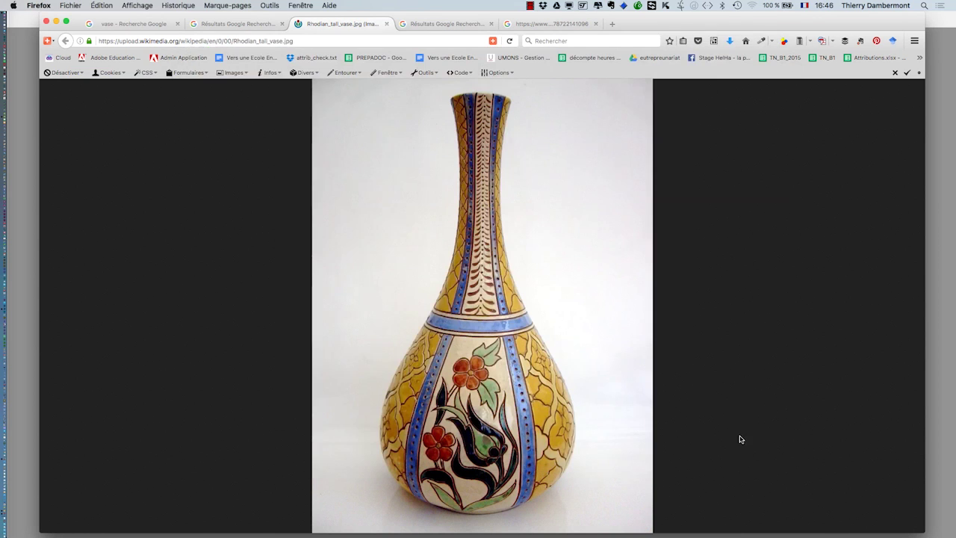
# Return to the vase image results and look through the photos of vases and flowers
pyautogui.click(149, 23)
pyautogui.moveTo(325, 248)
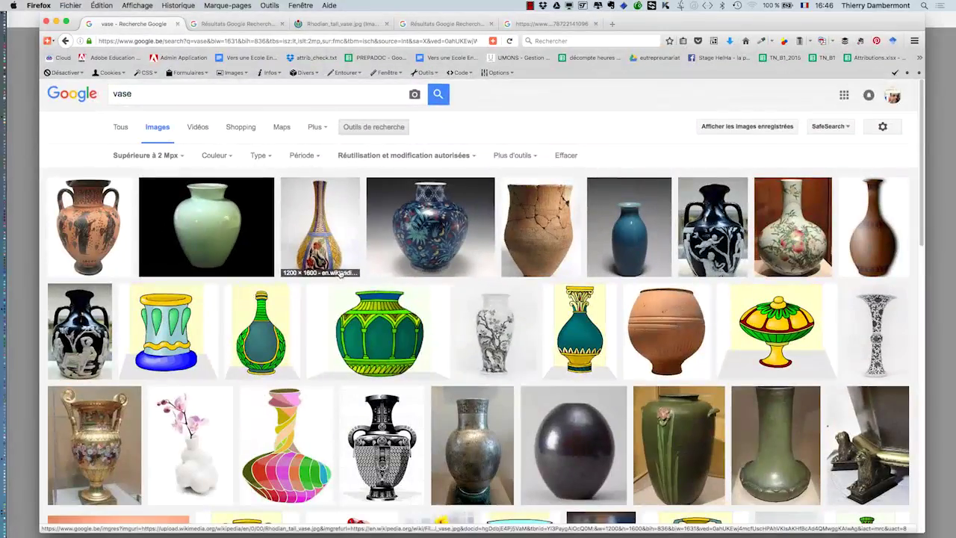
pyautogui.scroll(-2, 373, 294)
pyautogui.scroll(-5, 374, 294)
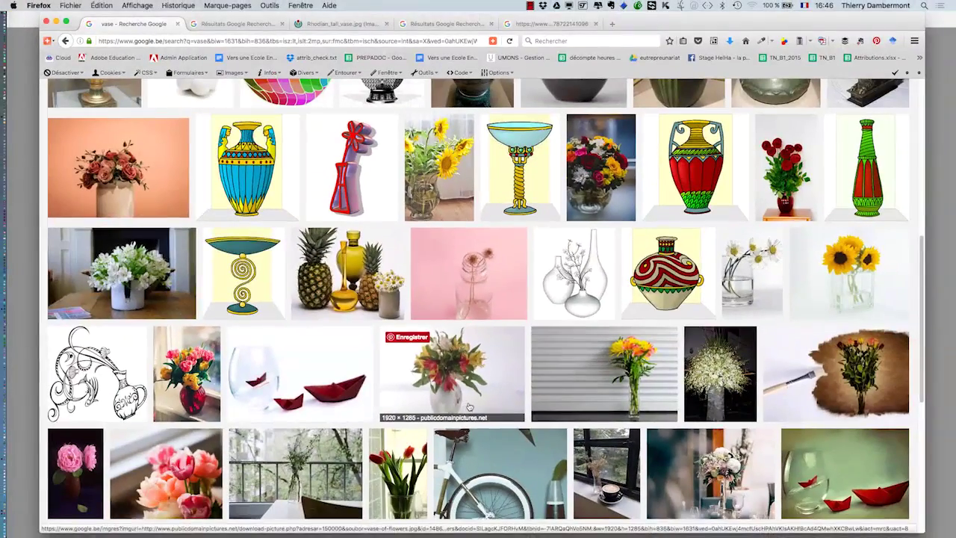
# Switch to Photoshop and open Rhodian_tall_vase.jpg from the "Photoshop fonds blancs" folder
pyautogui.press('super+Tab')
pyautogui.press('super+Tab')
pyautogui.press('super+Tab')
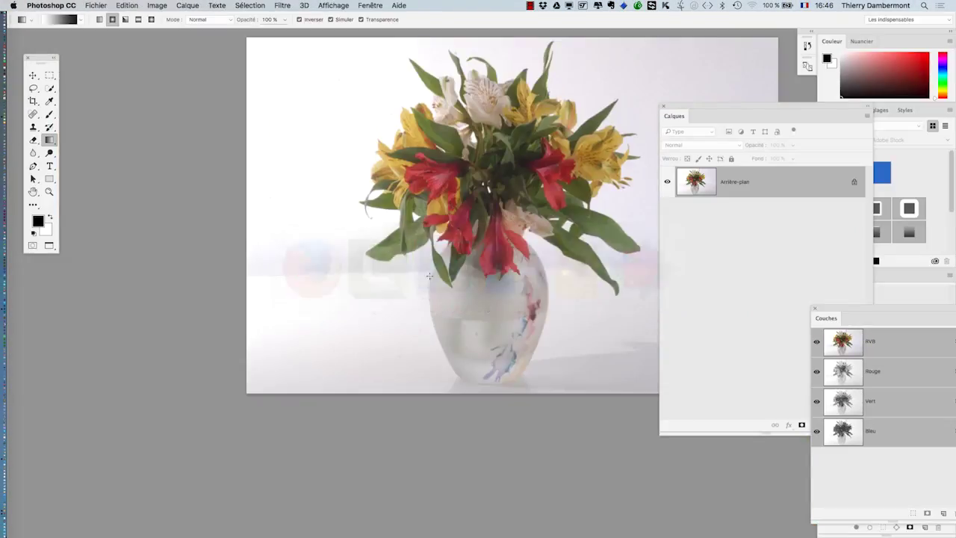
pyautogui.click(95, 5)
pyautogui.click(112, 28)
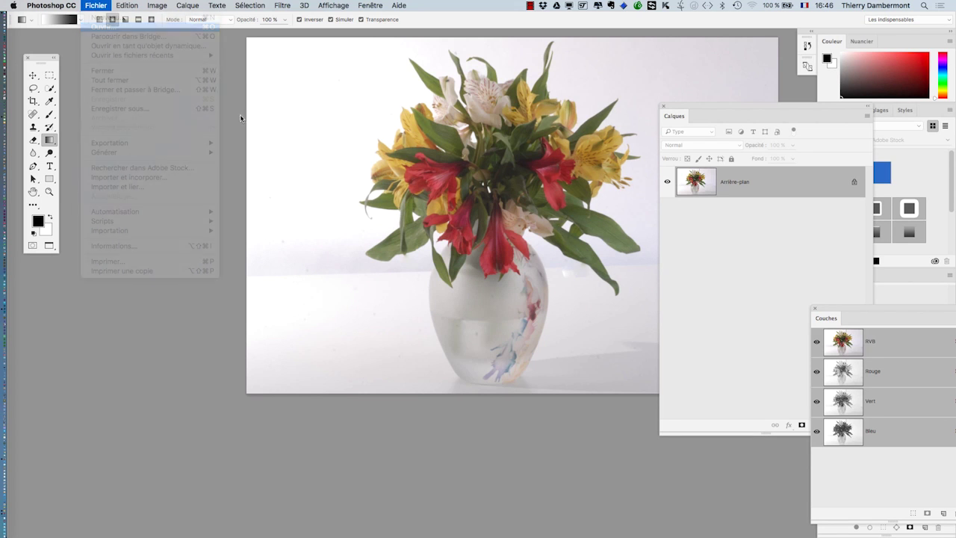
pyautogui.click(556, 118)
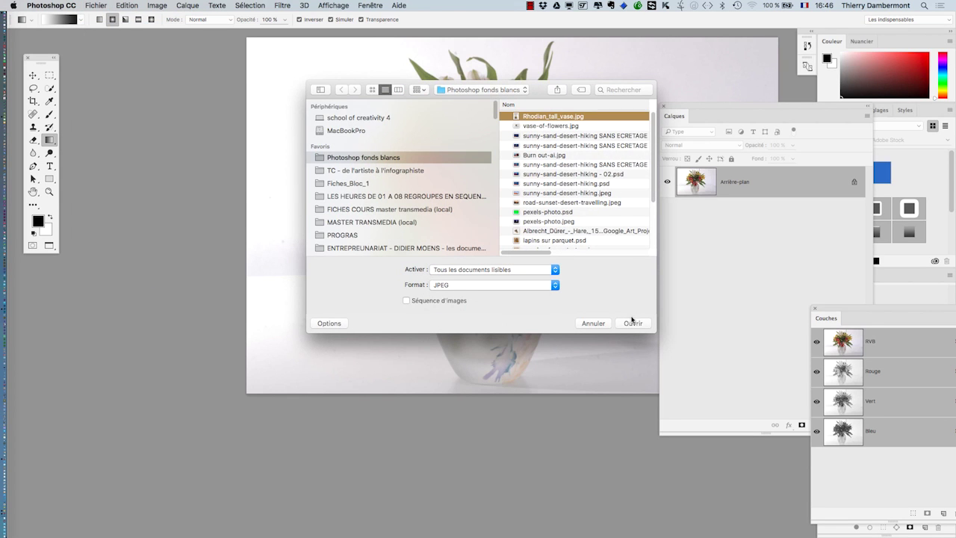
pyautogui.click(634, 323)
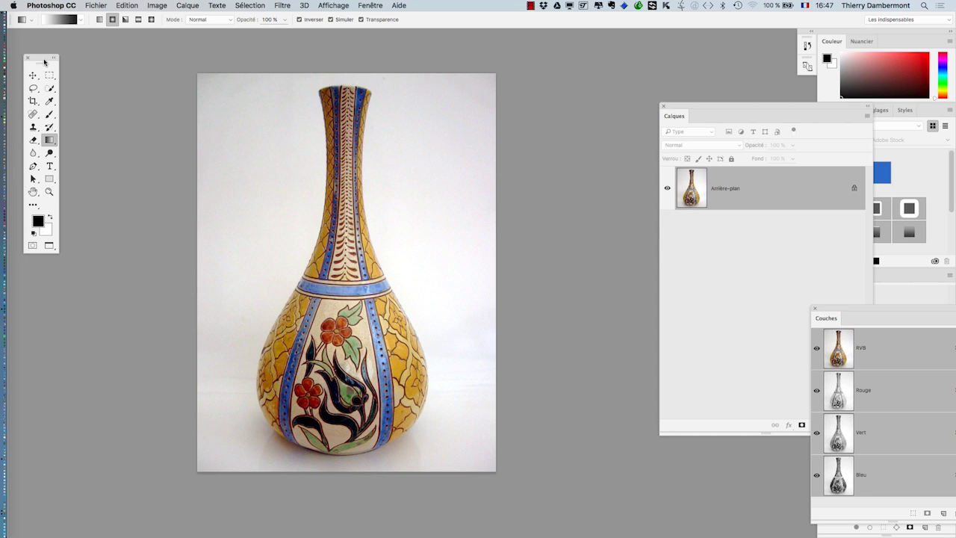
# Activate the Pen tool and arrange the Tools and Layers panels on either side of the vase photo
pyautogui.moveTo(45, 62); pyautogui.dragTo(210, 113)
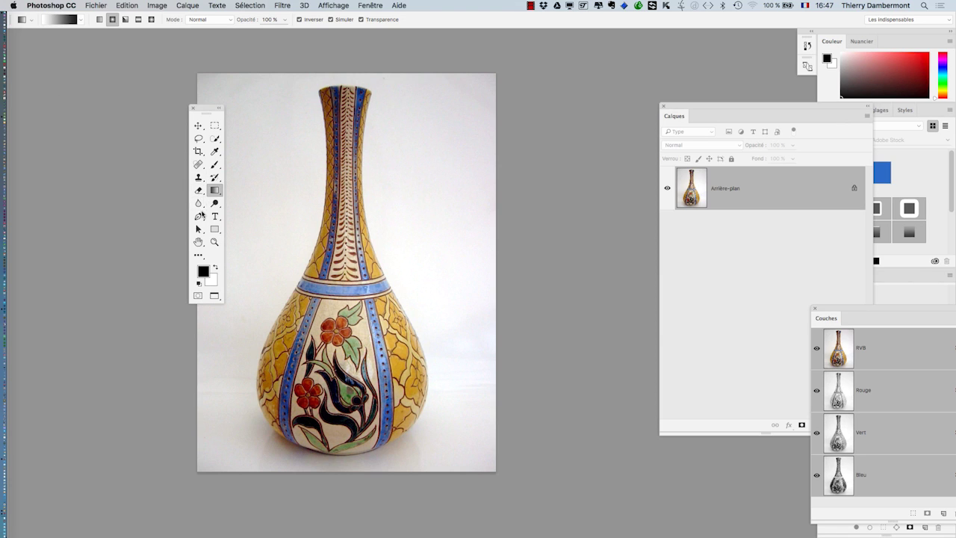
pyautogui.click(199, 216)
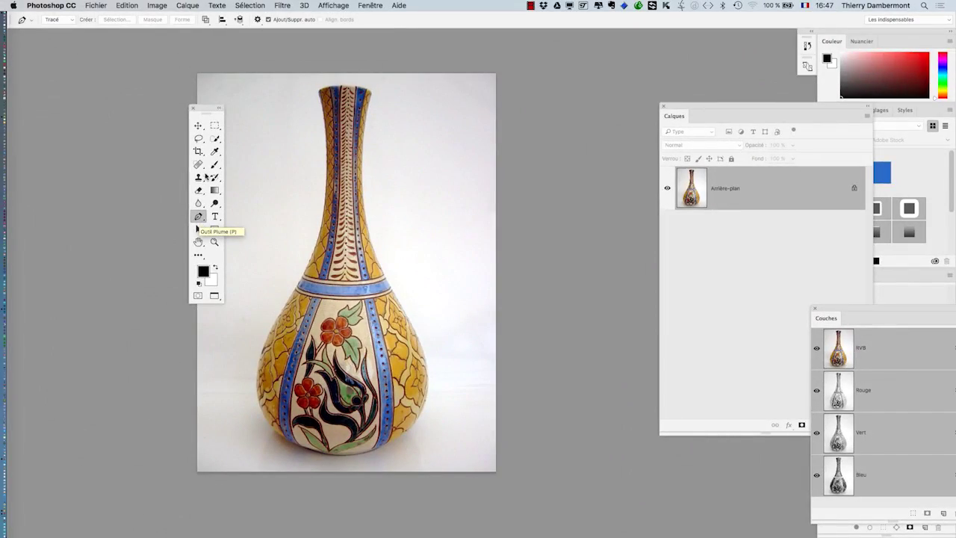
pyautogui.moveTo(207, 111); pyautogui.dragTo(106, 69)
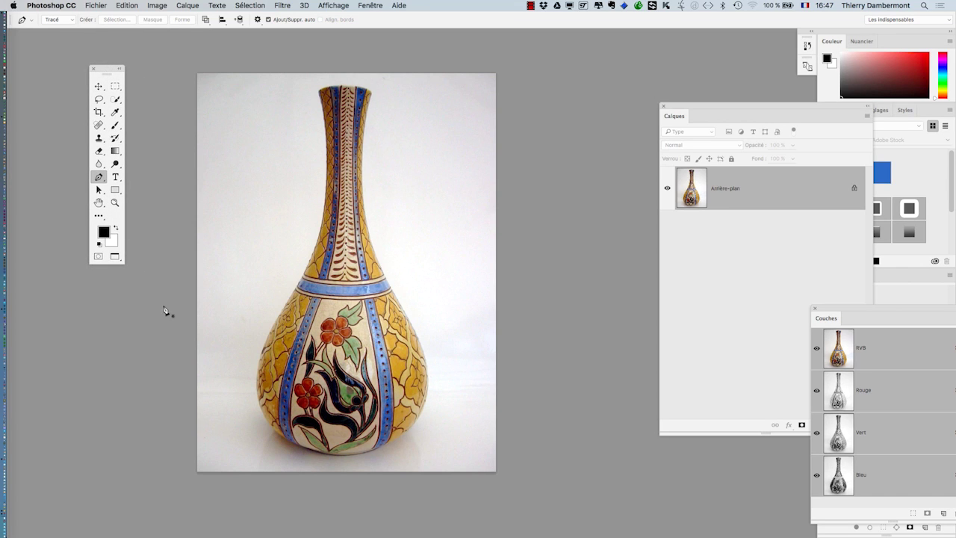
pyautogui.moveTo(707, 116); pyautogui.dragTo(558, 94)
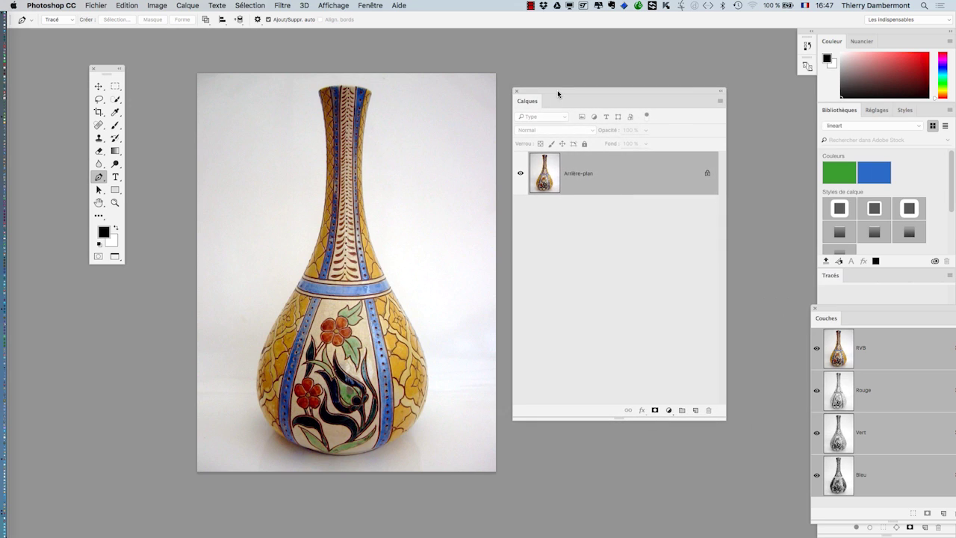
# Convert the background to a regular layer and set its Blend If white limit for "Ce calque" to 198 on Gris
pyautogui.doubleClick(613, 181)
pyautogui.click(581, 242)
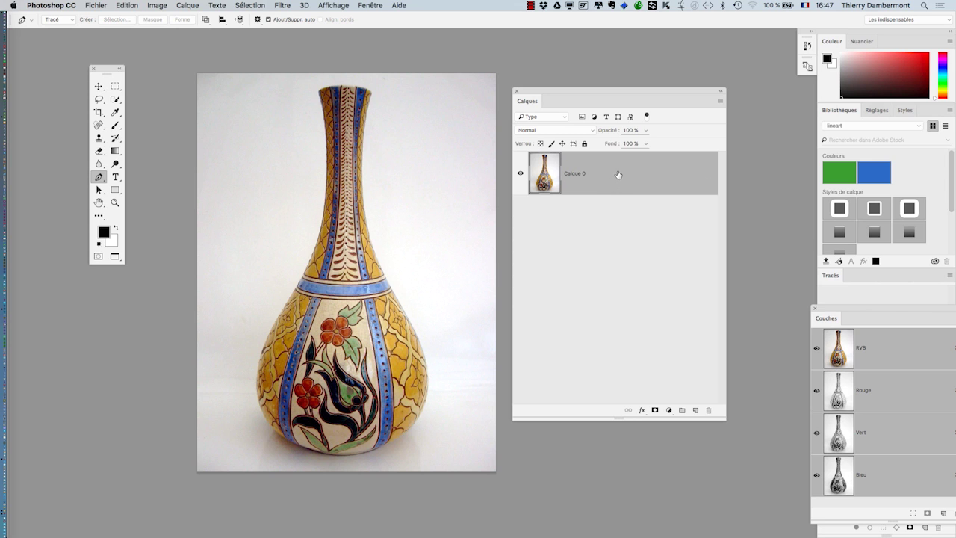
pyautogui.doubleClick(639, 179)
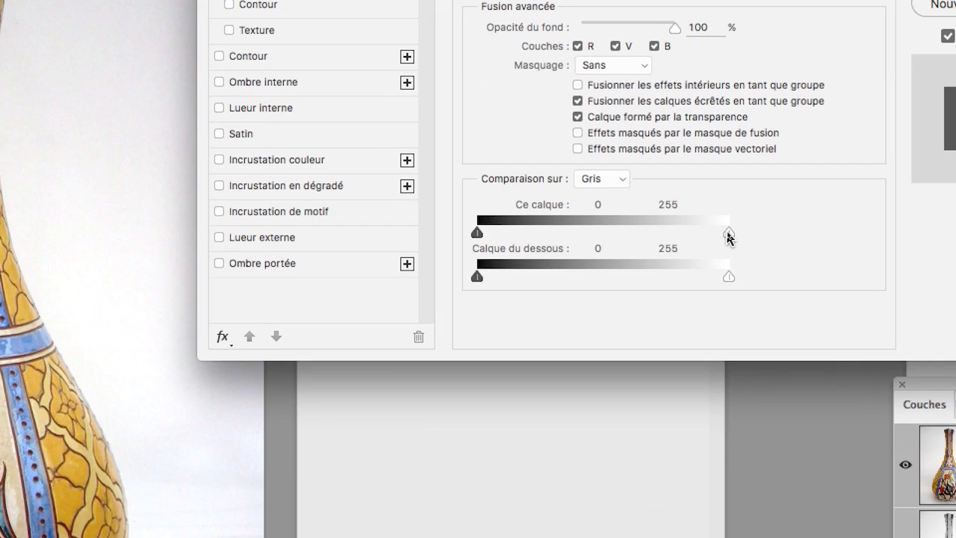
pyautogui.moveTo(730, 238); pyautogui.dragTo(696, 237)
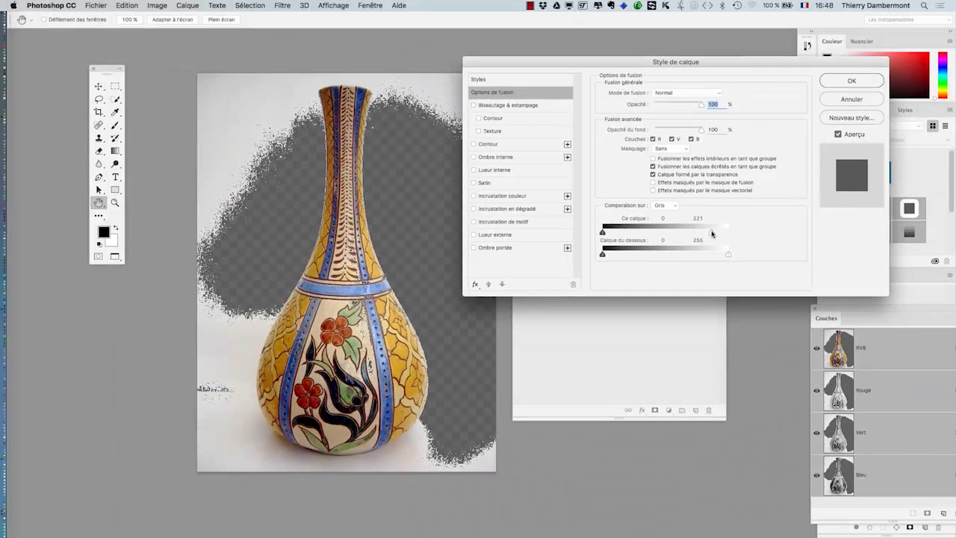
pyautogui.moveTo(712, 233)
pyautogui.mouseDown()
pyautogui.moveTo(685, 230)
pyautogui.moveTo(700, 231)
pyautogui.mouseUp()
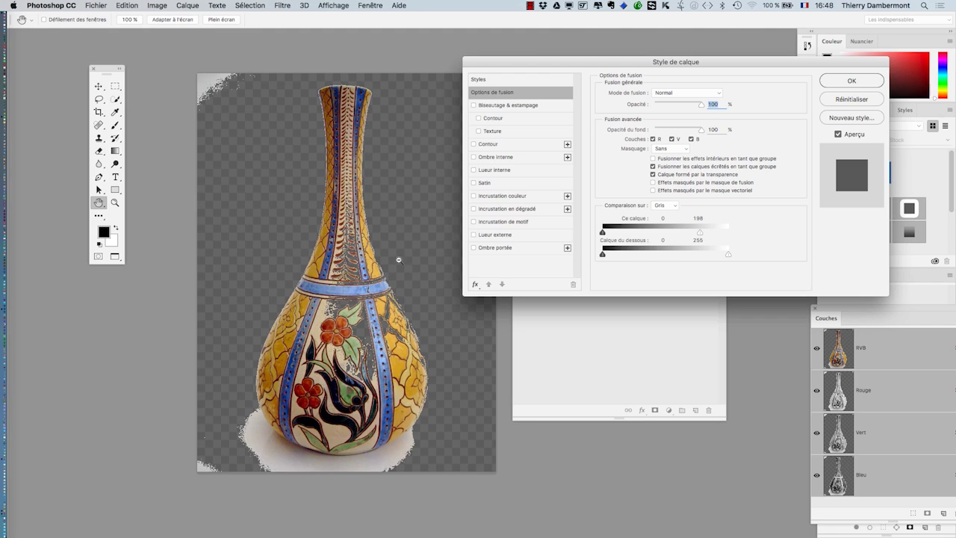
# Split the white limit of "Ce calque" to 166 / 212 to soften the vase's pixelated edge
pyautogui.scroll(5, 394, 262)
pyautogui.scroll(-3, 246, 282)
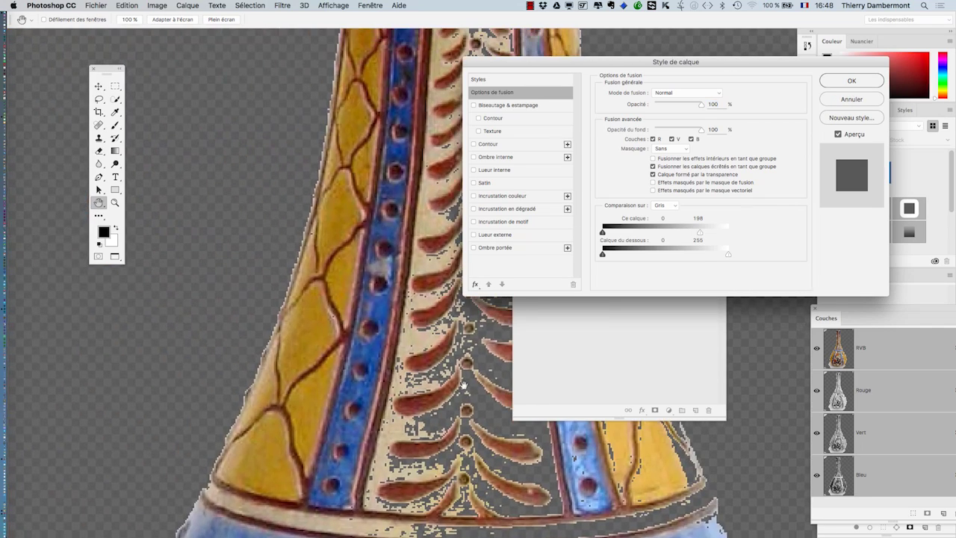
pyautogui.scroll(6, 422, 267)
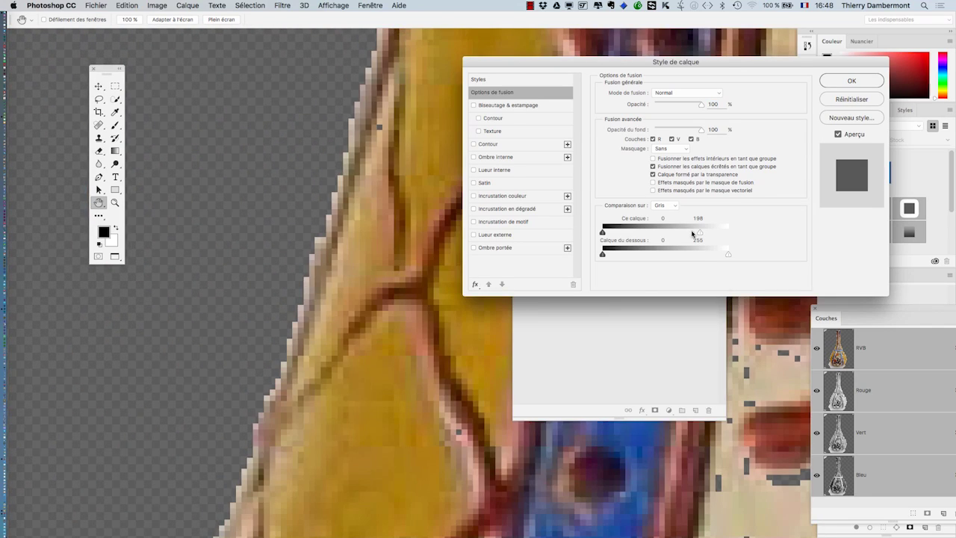
pyautogui.moveTo(699, 234)
pyautogui.mouseDown()
pyautogui.moveTo(707, 234)
pyautogui.moveTo(685, 234)
pyautogui.mouseUp()
# Lower the upper half of the split white limit of "Ce calque" to 205 and apply the blending options
pyautogui.keyDown('alt'); pyautogui.click(449, 376); pyautogui.keyUp('alt')
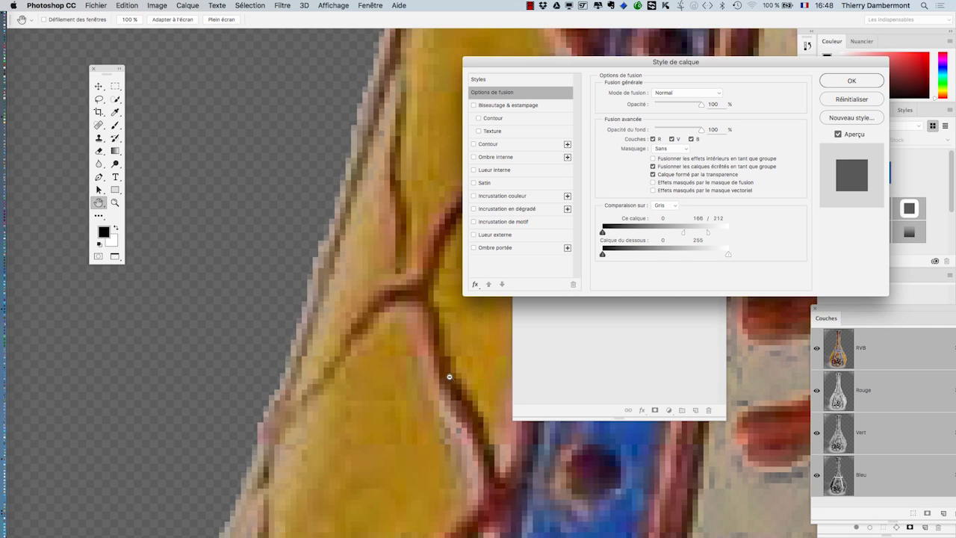
pyautogui.keyDown('alt'); pyautogui.click(449, 378); pyautogui.keyUp('alt')
pyautogui.moveTo(447, 378); pyautogui.dragTo(292, 277)
pyautogui.keyDown('alt'); pyautogui.click(295, 281); pyautogui.keyUp('alt')
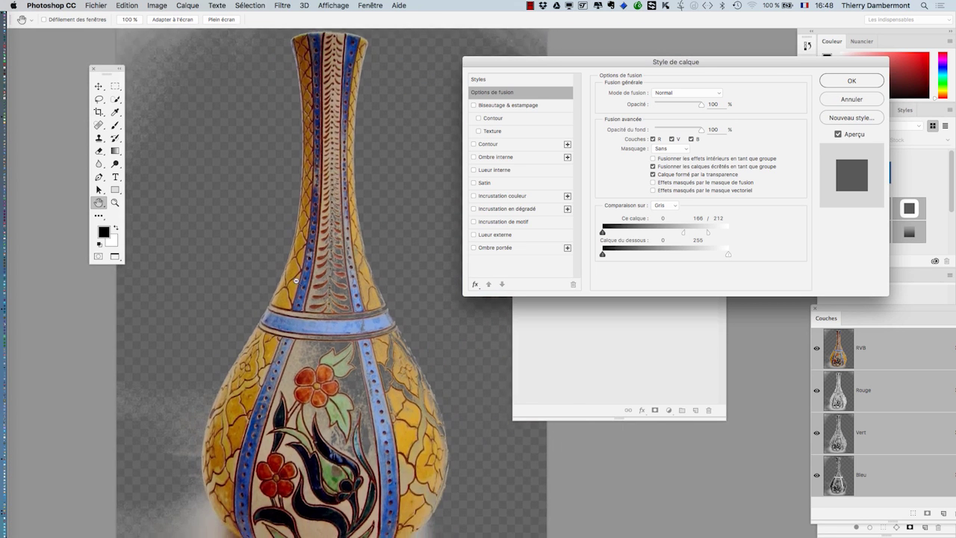
pyautogui.keyDown('alt'); pyautogui.click(313, 297); pyautogui.keyUp('alt')
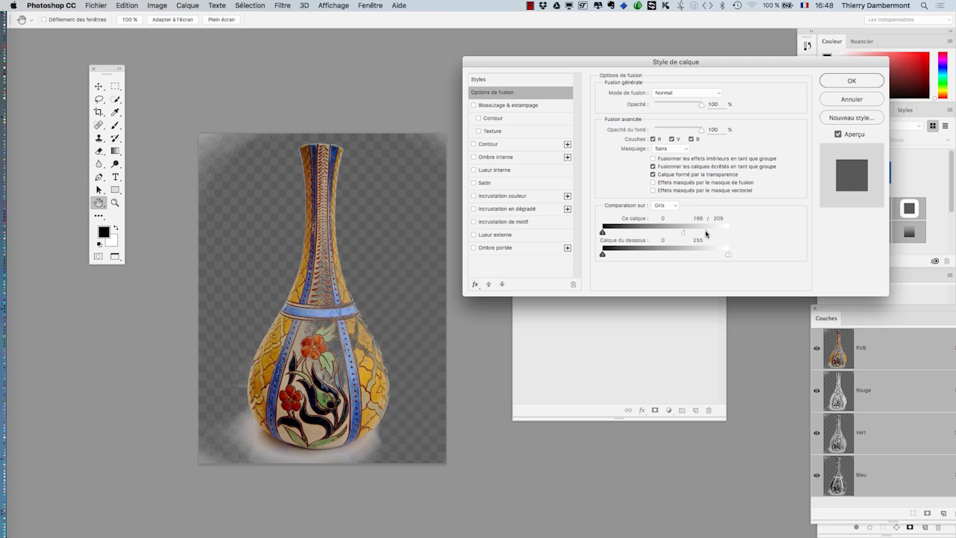
pyautogui.moveTo(708, 232); pyautogui.dragTo(704, 231)
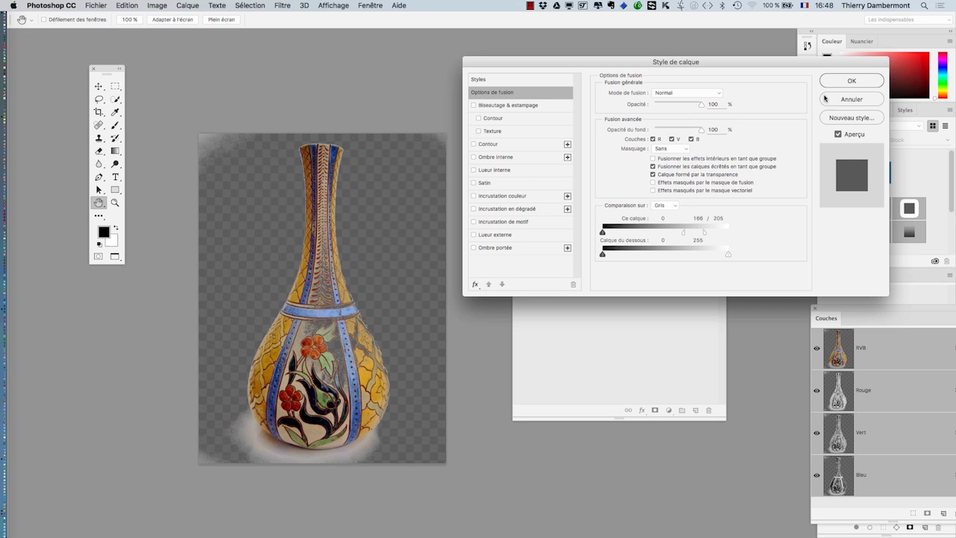
pyautogui.click(848, 82)
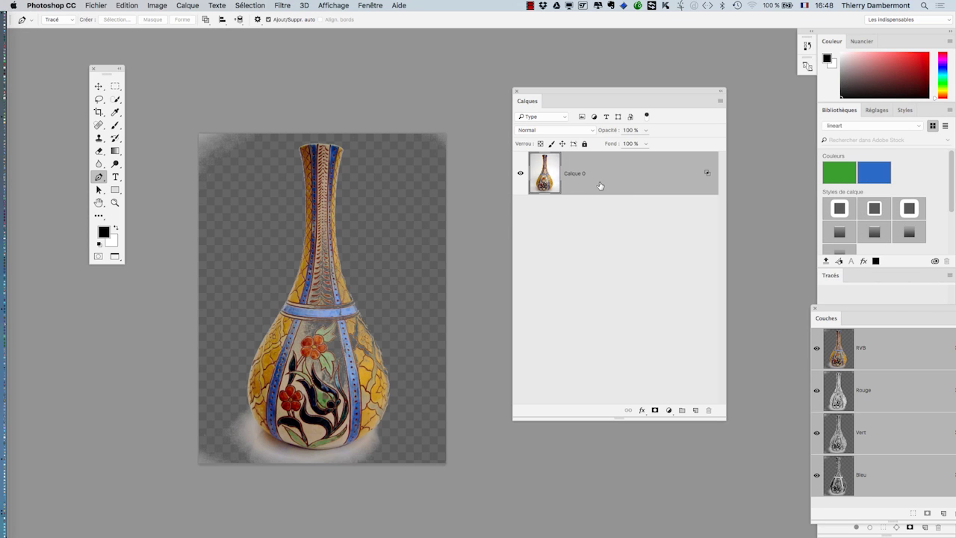
# Add a reveal-all layer mask to Calque 0
pyautogui.click(183, 5)
pyautogui.moveTo(217, 154)
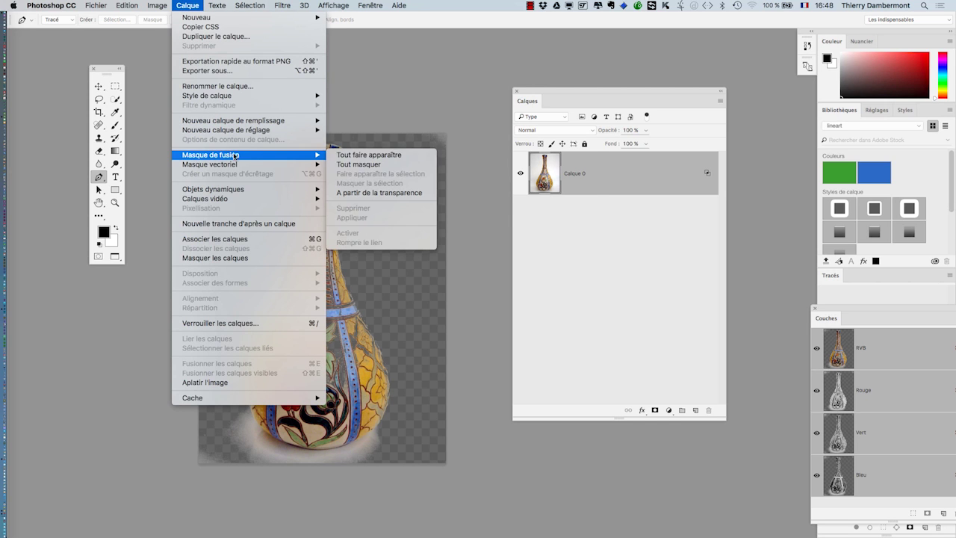
pyautogui.click(362, 158)
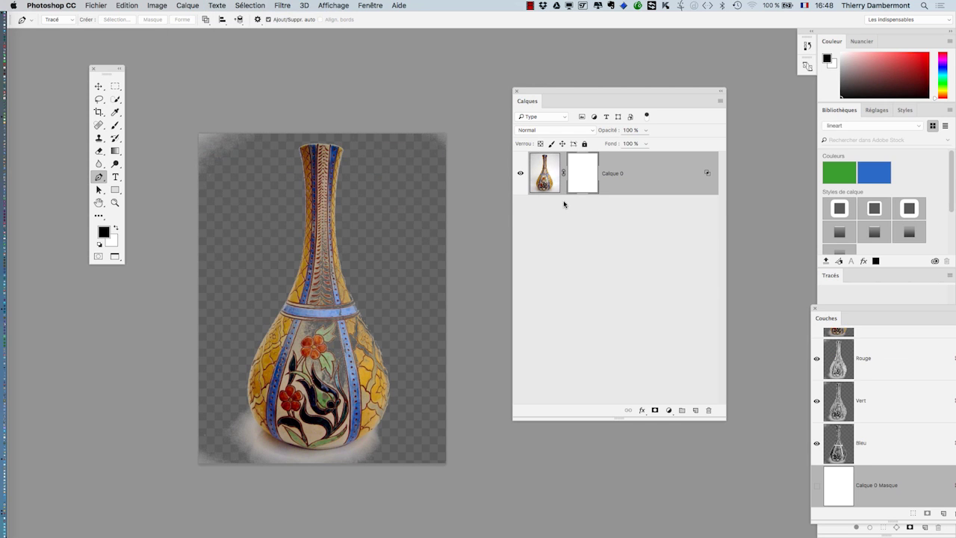
# Resize the Brush and paint black on the mask to hide the light halo beside the vase's lower-right edge
pyautogui.click(114, 127)
pyautogui.moveTo(404, 286); pyautogui.dragTo(396, 283)
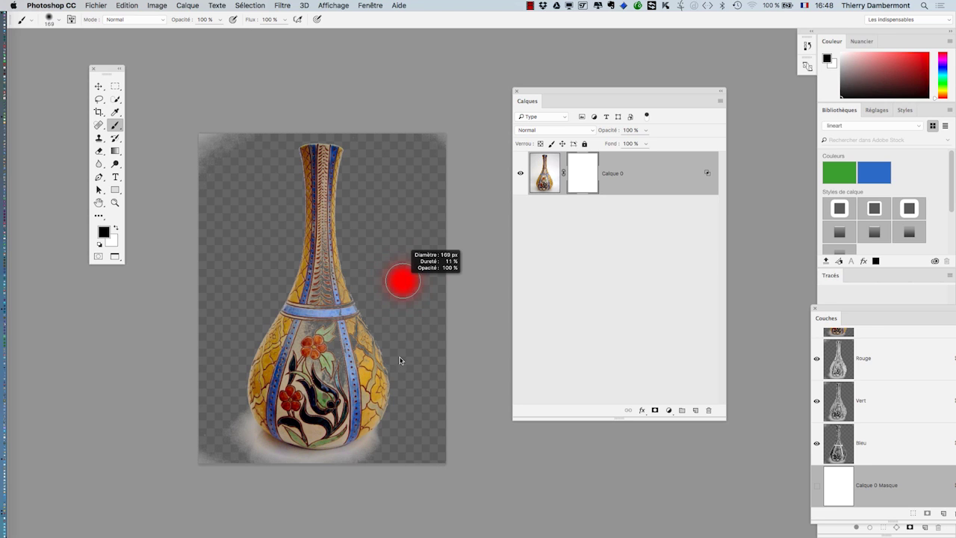
pyautogui.moveTo(400, 357)
pyautogui.mouseDown()
pyautogui.moveTo(386, 390)
pyautogui.moveTo(396, 390)
pyautogui.moveTo(367, 442)
pyautogui.moveTo(328, 463)
pyautogui.moveTo(448, 331)
pyautogui.moveTo(502, 359)
pyautogui.mouseUp()
# Paint black on the mask with a 97 px brush to hide the shadow along the vase's lower-left edge
pyautogui.scroll(2, 370, 444)
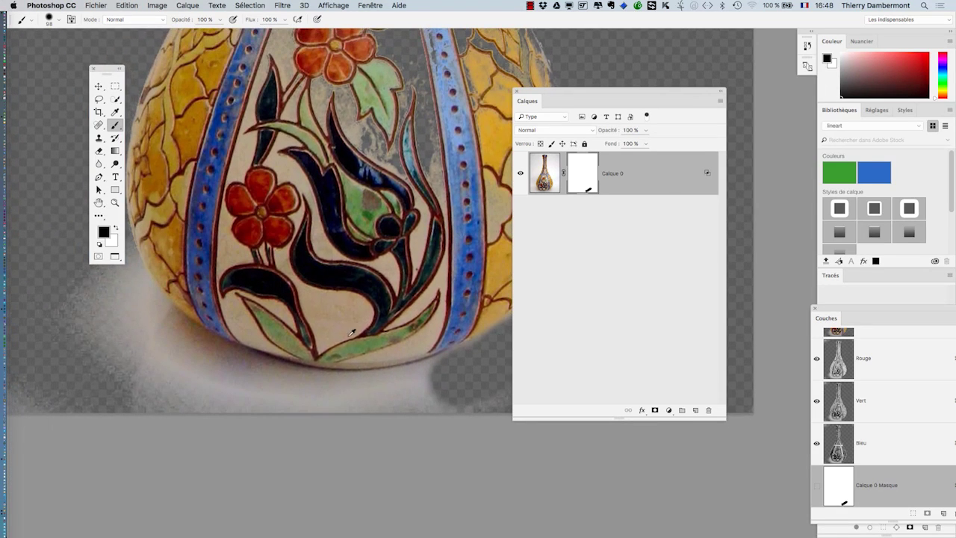
pyautogui.moveTo(334, 336); pyautogui.dragTo(335, 336)
pyautogui.moveTo(239, 298); pyautogui.dragTo(326, 337)
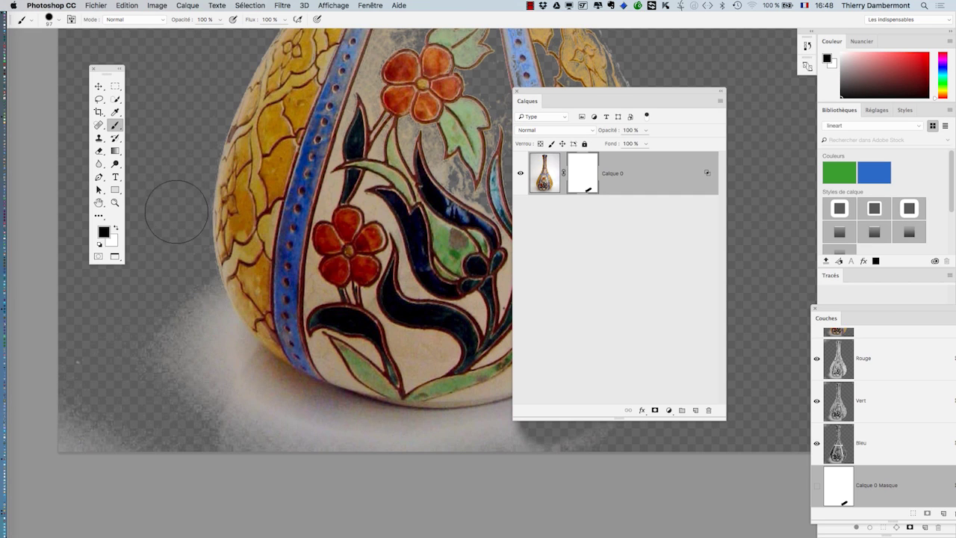
pyautogui.moveTo(184, 270)
pyautogui.mouseDown()
pyautogui.moveTo(209, 330)
pyautogui.moveTo(261, 386)
pyautogui.moveTo(339, 425)
pyautogui.moveTo(432, 442)
pyautogui.mouseUp()
pyautogui.moveTo(397, 391); pyautogui.dragTo(304, 372)
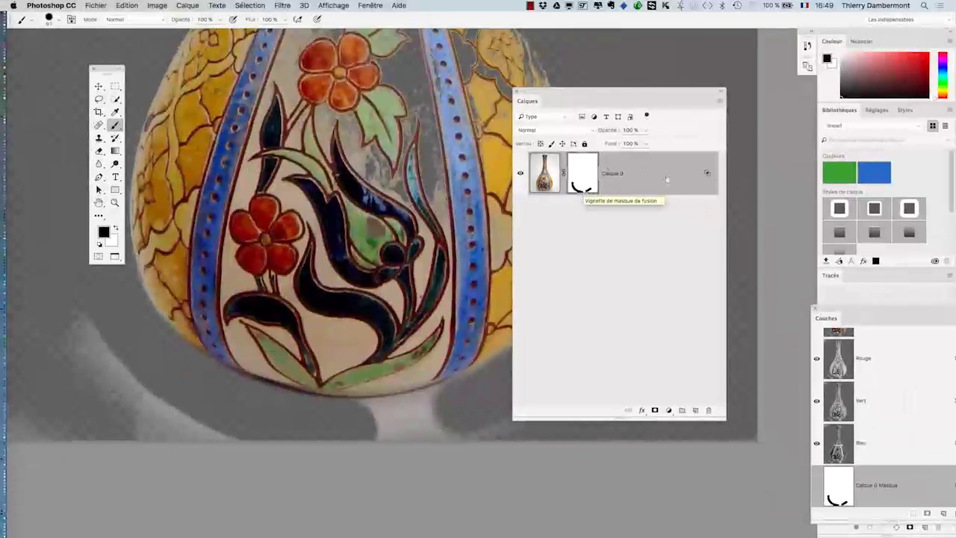
# Move the Layers panel off the vase and mask out the remaining shadow under its base and in the photo's lower-left corner
pyautogui.moveTo(539, 93); pyautogui.dragTo(697, 114)
pyautogui.moveTo(538, 384)
pyautogui.mouseDown()
pyautogui.moveTo(449, 444)
pyautogui.moveTo(415, 449)
pyautogui.moveTo(493, 415)
pyautogui.moveTo(400, 441)
pyautogui.mouseUp()
pyautogui.moveTo(494, 412)
pyautogui.mouseDown()
pyautogui.moveTo(354, 432)
pyautogui.moveTo(442, 417)
pyautogui.mouseUp()
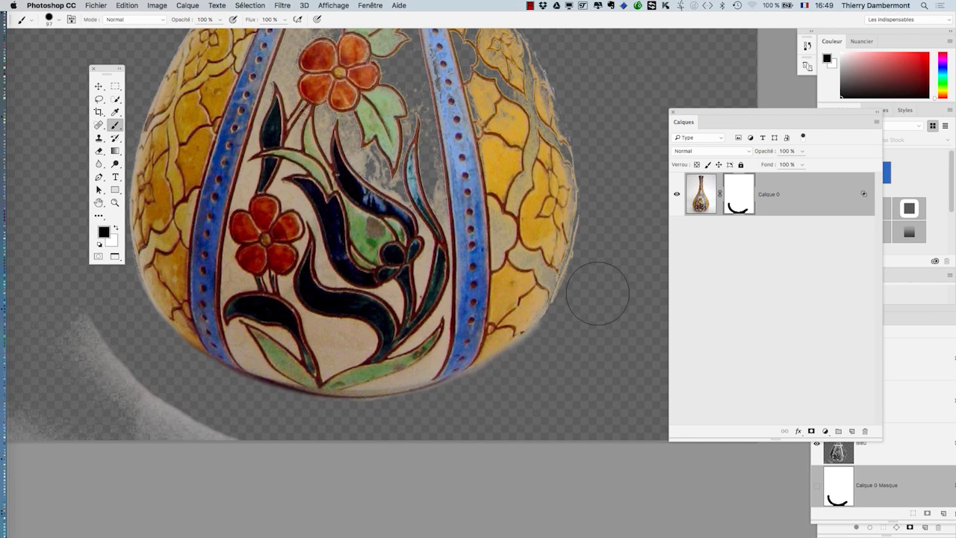
pyautogui.keyDown('alt'); pyautogui.click(503, 245); pyautogui.keyUp('alt')
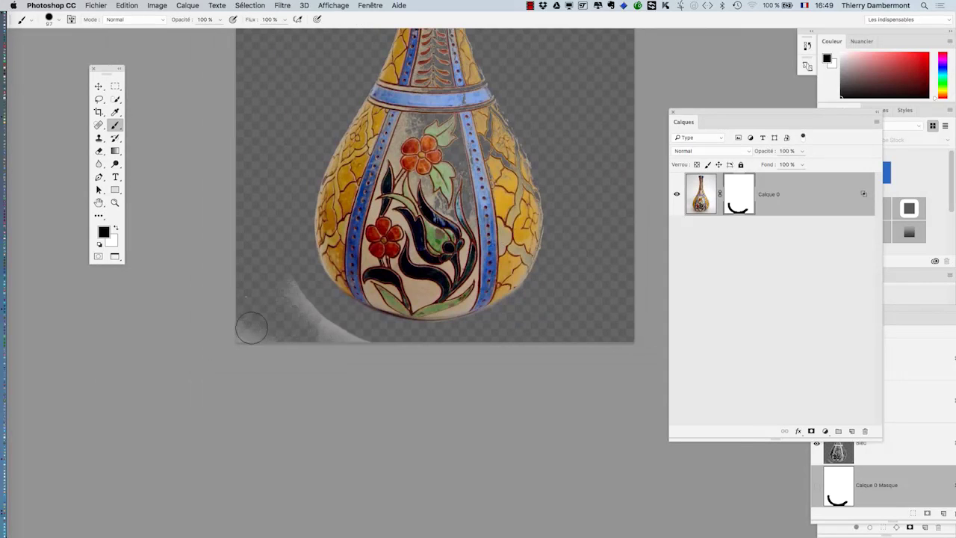
pyautogui.moveTo(251, 326)
pyautogui.mouseDown()
pyautogui.moveTo(312, 314)
pyautogui.moveTo(352, 360)
pyautogui.moveTo(342, 335)
pyautogui.moveTo(266, 321)
pyautogui.moveTo(235, 331)
pyautogui.mouseUp()
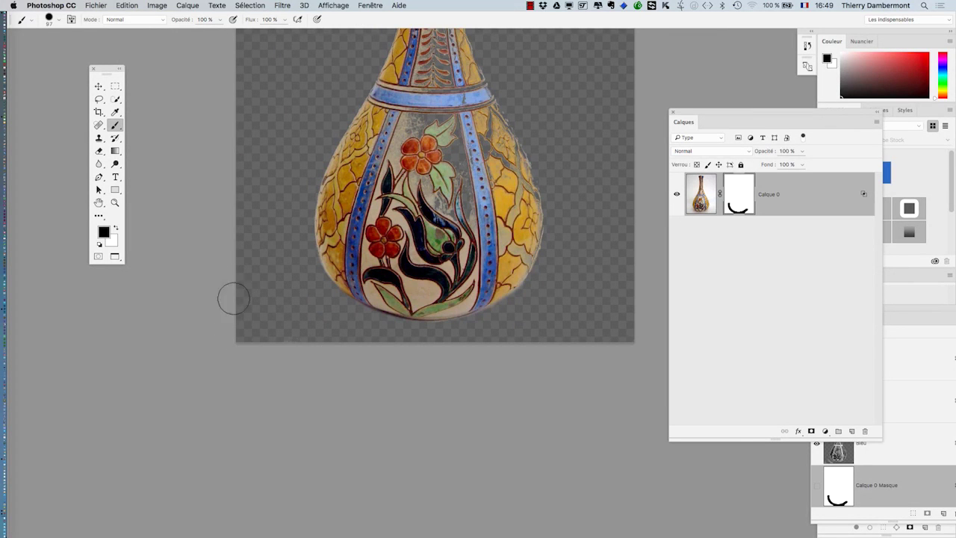
# Enlarge the Brush to 265 px and paint black on the mask over the photo's upper-left corner and right edge
pyautogui.keyDown('alt'); pyautogui.click(368, 278); pyautogui.keyUp('alt')
pyautogui.moveTo(328, 237); pyautogui.dragTo(358, 238)
pyautogui.moveTo(338, 150); pyautogui.dragTo(301, 171)
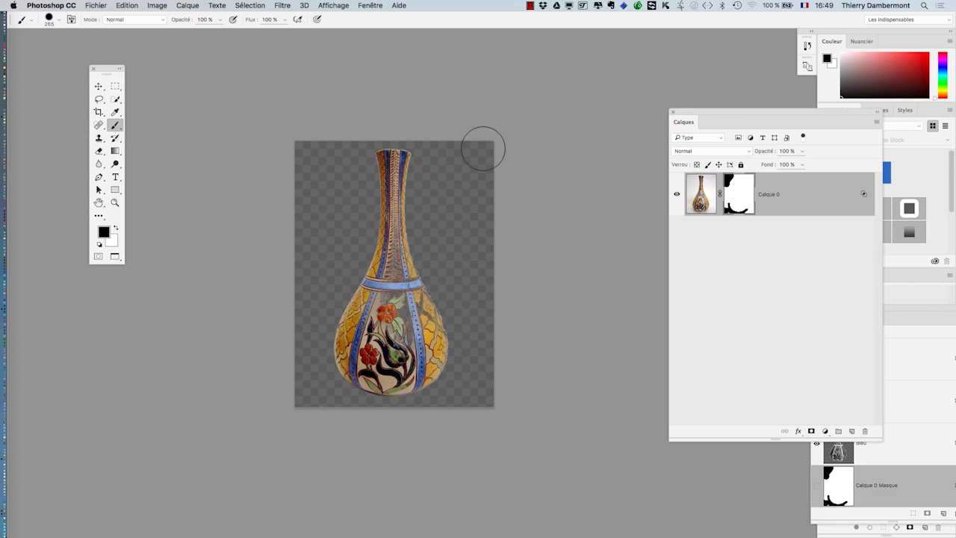
pyautogui.keyDown('ctrl'); pyautogui.click(433, 314); pyautogui.keyUp('ctrl')
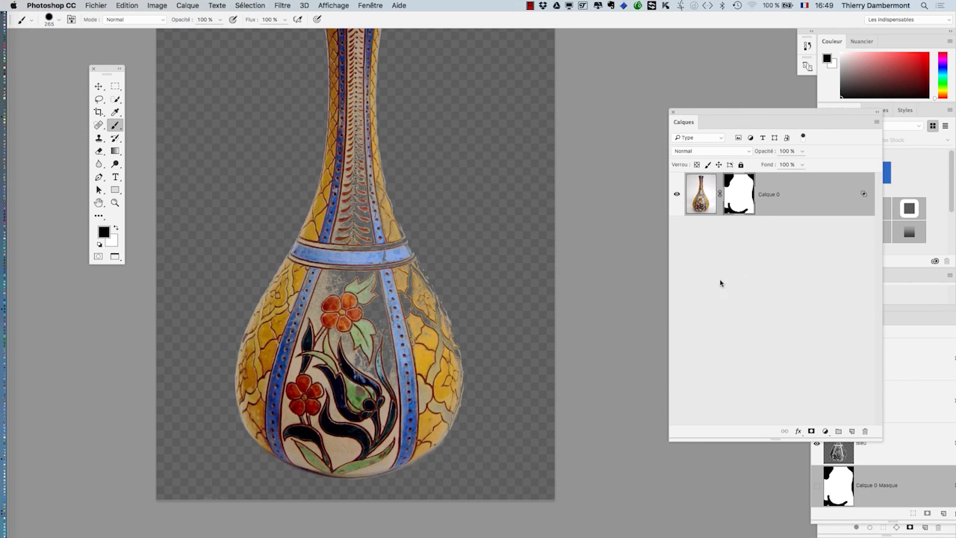
# Move the Layers panel closer to the image and duplicate Calque 0 together with its mask
pyautogui.moveTo(713, 114); pyautogui.dragTo(601, 73)
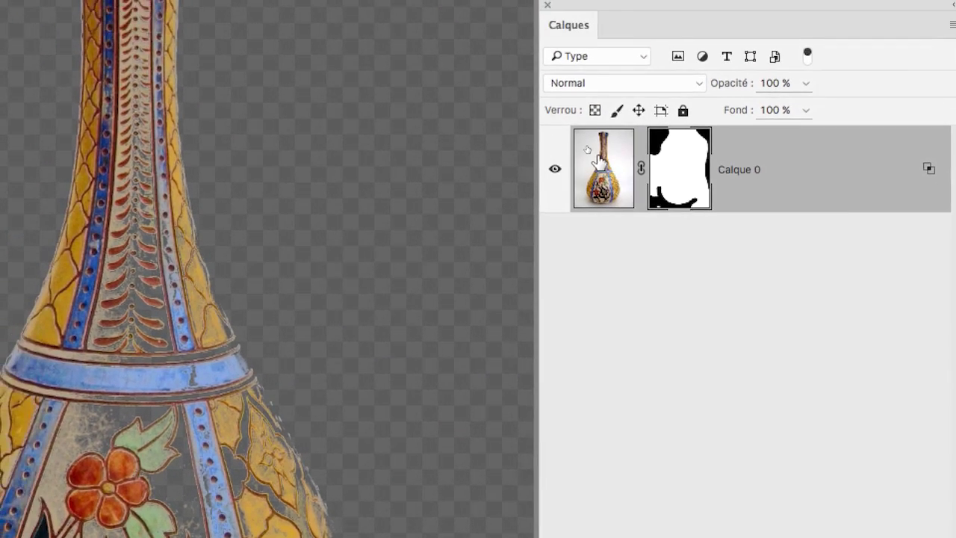
pyautogui.moveTo(600, 161); pyautogui.dragTo(891, 537)
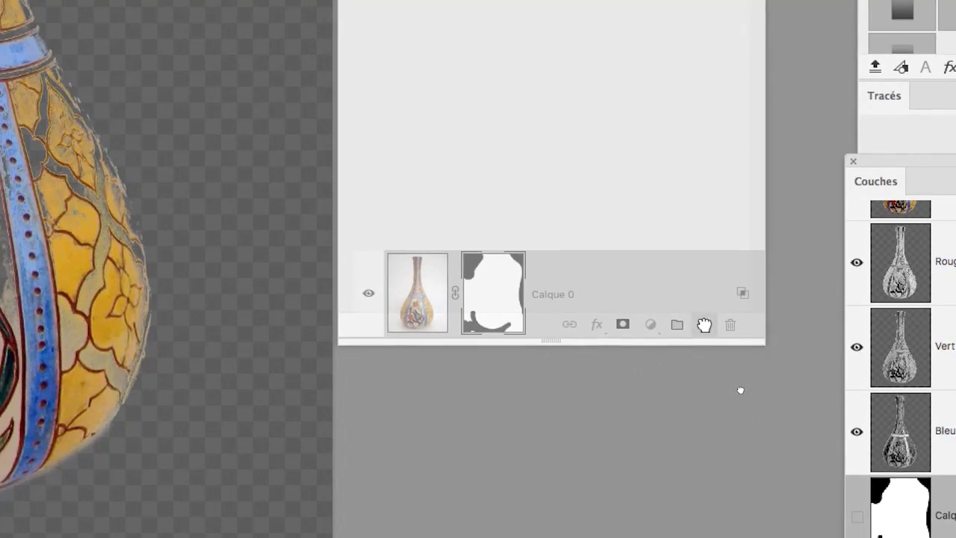
pyautogui.moveTo(704, 324); pyautogui.dragTo(704, 324)
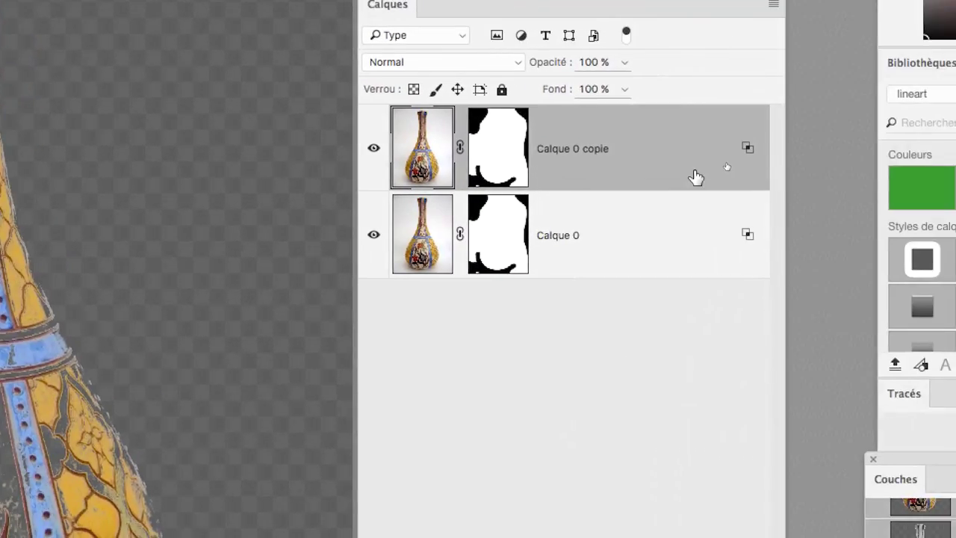
# Reset the copy's Blend If white slider for this layer to 255 in its blending options
pyautogui.doubleClick(697, 168)
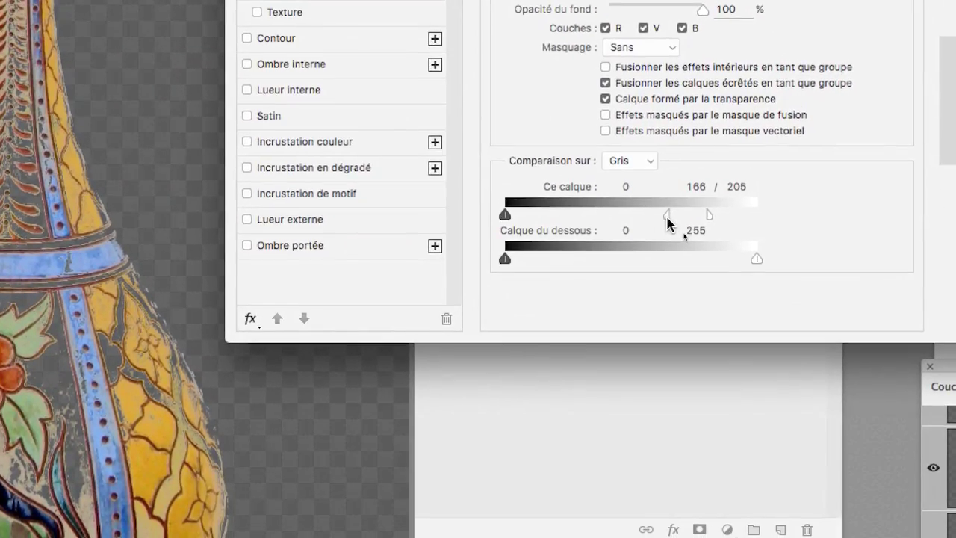
pyautogui.moveTo(667, 216); pyautogui.dragTo(762, 217)
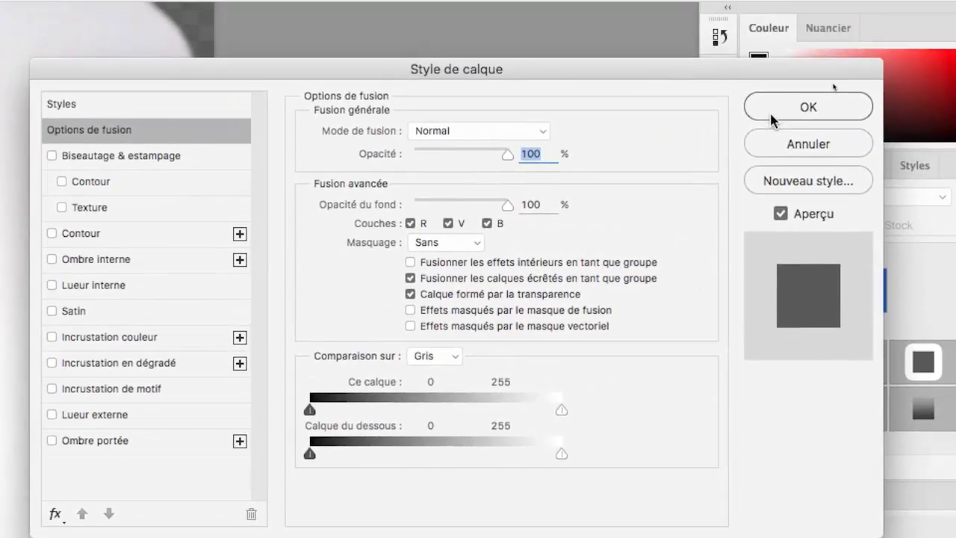
pyautogui.click(770, 111)
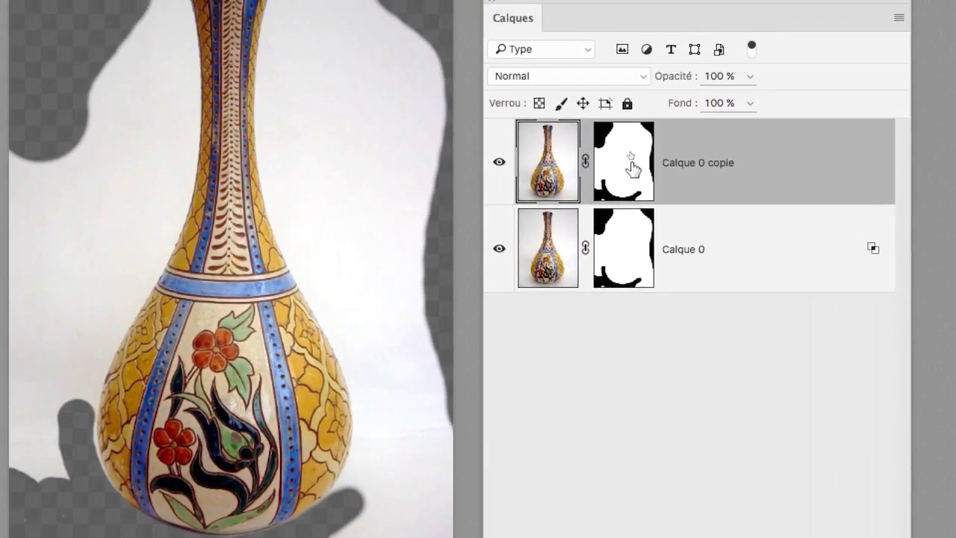
# Try removing the mask from Calque 0 copie without applying it, and select Calque 0 for comparison
pyautogui.moveTo(634, 168); pyautogui.dragTo(837, 459)
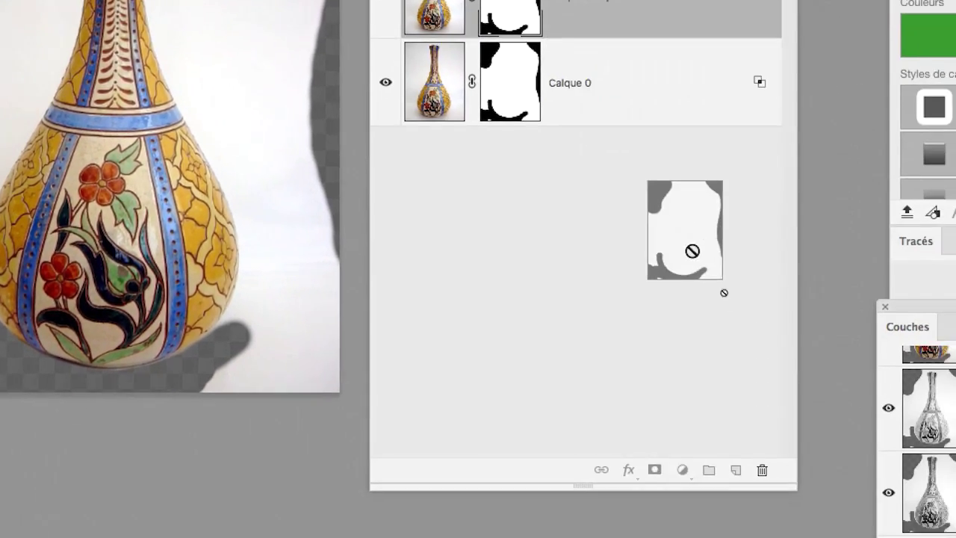
pyautogui.moveTo(724, 293); pyautogui.dragTo(762, 470)
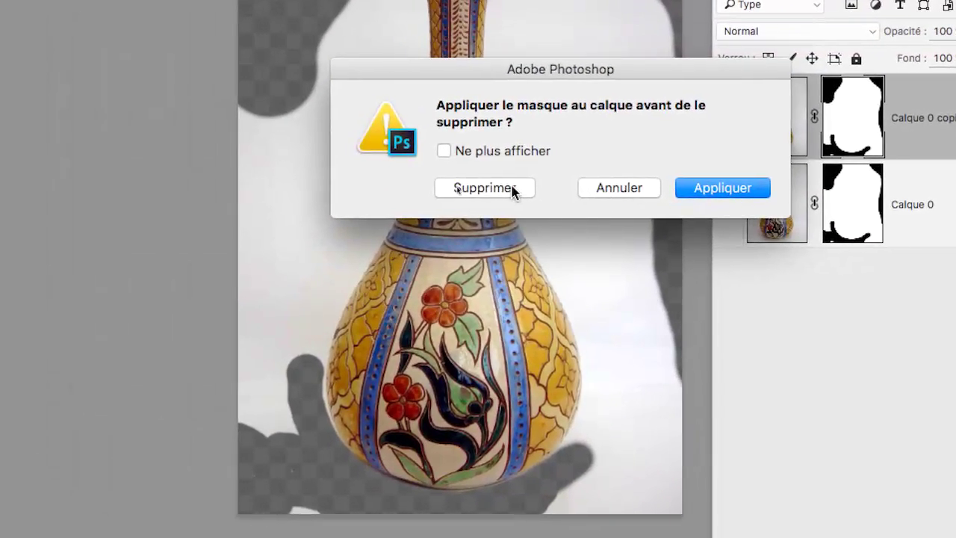
pyautogui.click(371, 185)
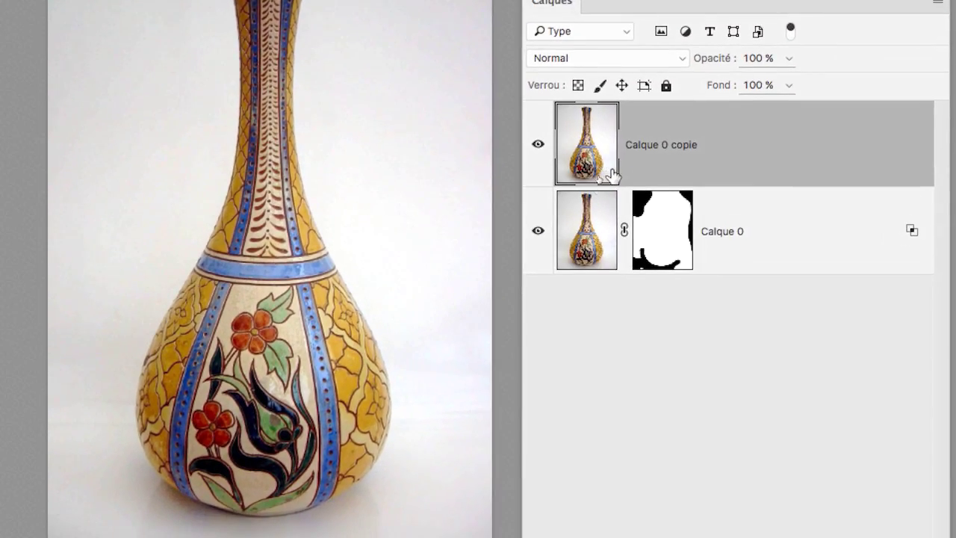
pyautogui.click(582, 232)
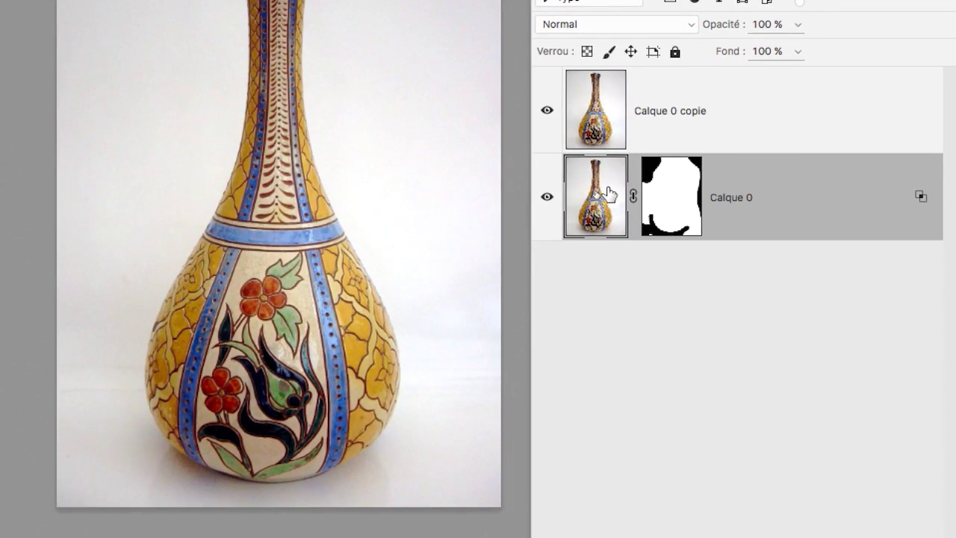
pyautogui.click(735, 123)
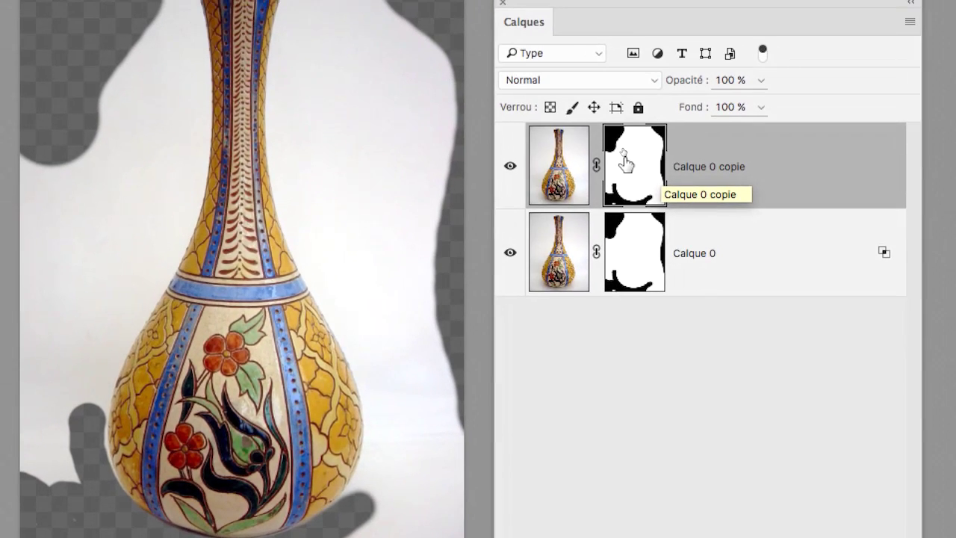
# Delete the layer mask of Calque 0 copie, discarding it instead of applying it
pyautogui.moveTo(624, 158); pyautogui.dragTo(682, 202)
pyautogui.moveTo(650, 176); pyautogui.dragTo(715, 322)
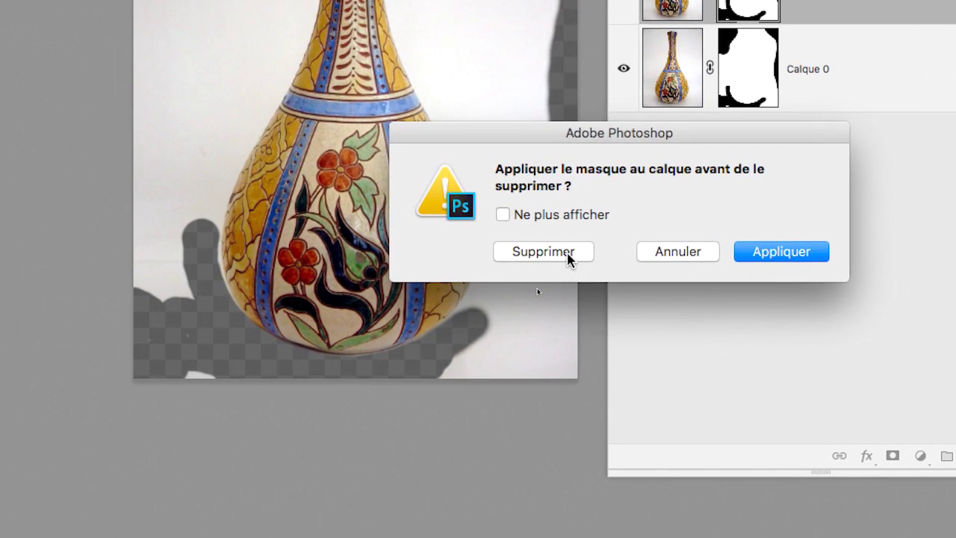
pyautogui.click(567, 258)
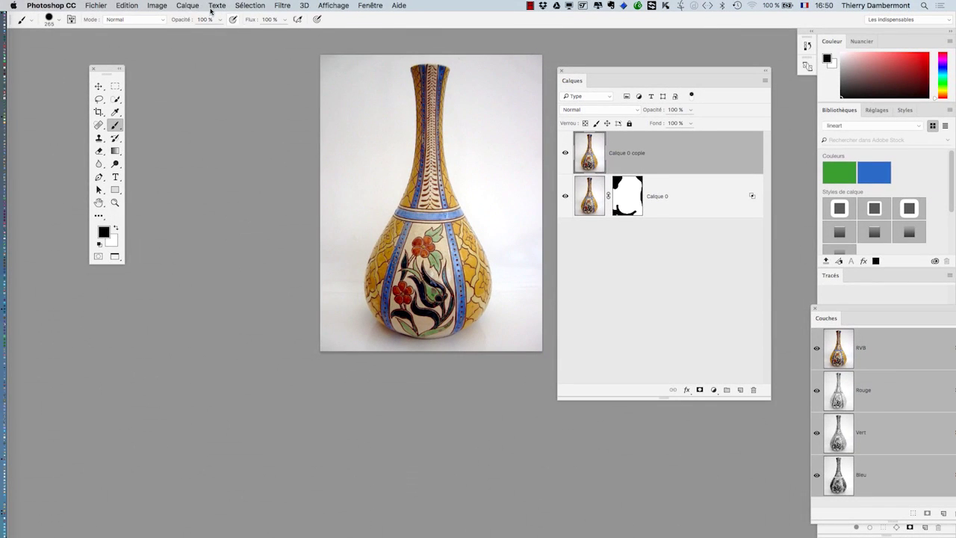
# Add a hide-all layer mask to Calque 0 copie
pyautogui.click(188, 5)
pyautogui.moveTo(229, 157)
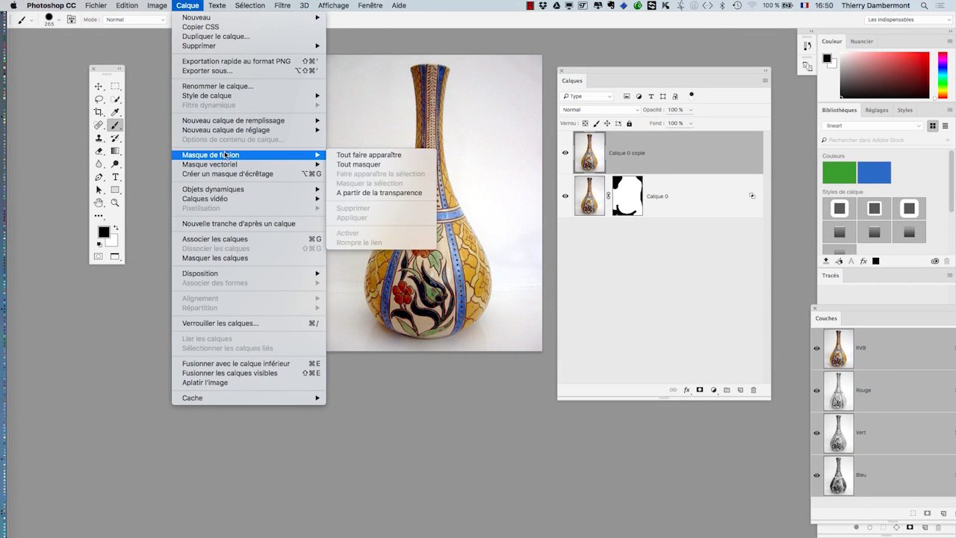
pyautogui.click(388, 167)
# Make white the foreground color and paint with a 162 px brush on the copy's mask to restore the vase's floral belly panel
pyautogui.scroll(5, 425, 154)
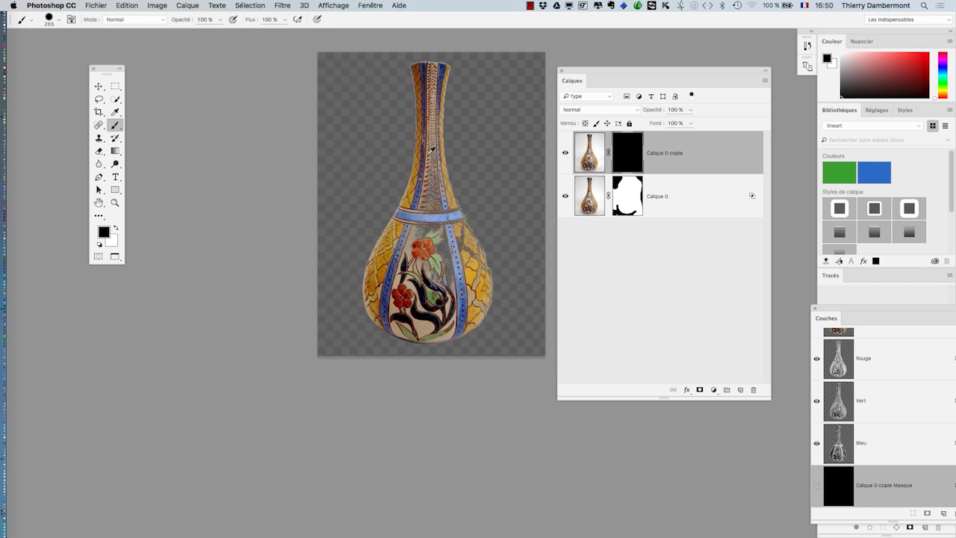
pyautogui.click(116, 228)
pyautogui.moveTo(333, 294); pyautogui.dragTo(341, 309)
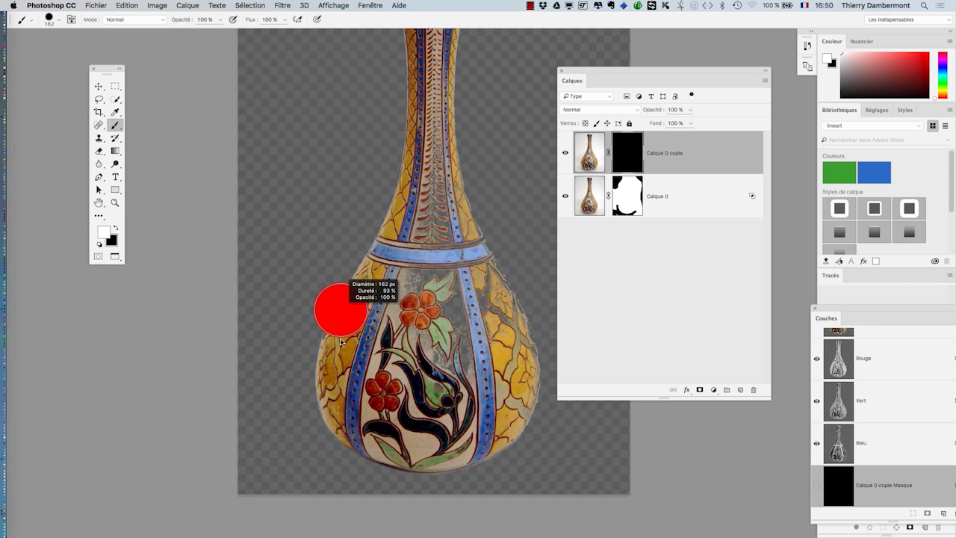
pyautogui.moveTo(427, 337)
pyautogui.mouseDown()
pyautogui.moveTo(453, 306)
pyautogui.moveTo(448, 366)
pyautogui.mouseUp()
pyautogui.moveTo(407, 301); pyautogui.dragTo(382, 322)
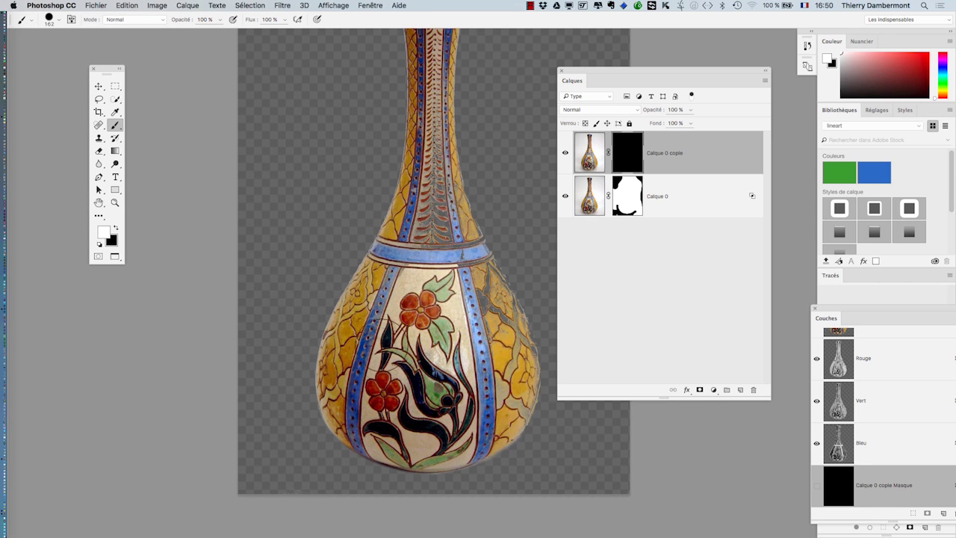
pyautogui.moveTo(482, 407)
pyautogui.mouseDown()
pyautogui.moveTo(491, 367)
pyautogui.moveTo(475, 317)
pyautogui.moveTo(458, 324)
pyautogui.mouseUp()
# Reduce the Brush to 78 px and paint white on the mask along the neck's central band up to the rim
pyautogui.scroll(2, 466, 319)
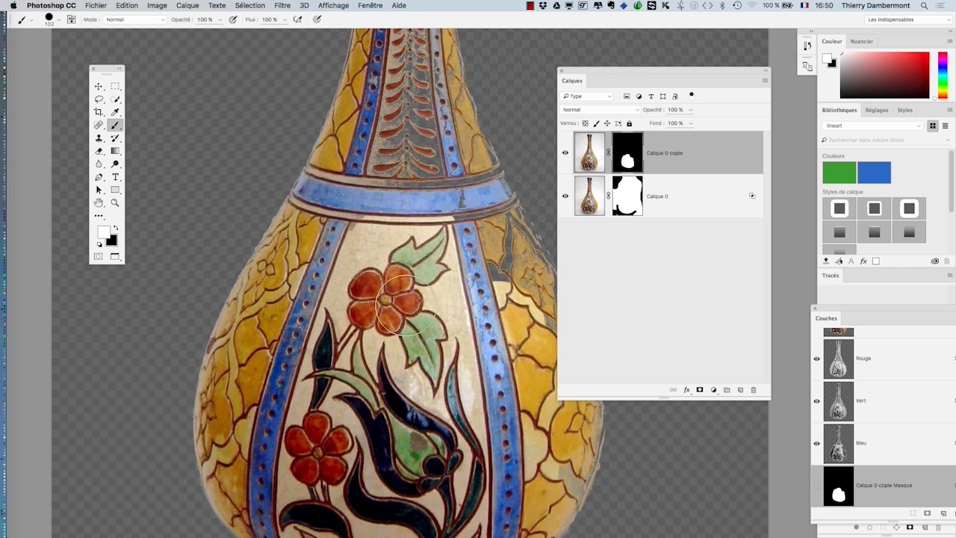
pyautogui.scroll(5, 398, 305)
pyautogui.moveTo(374, 383); pyautogui.dragTo(366, 387)
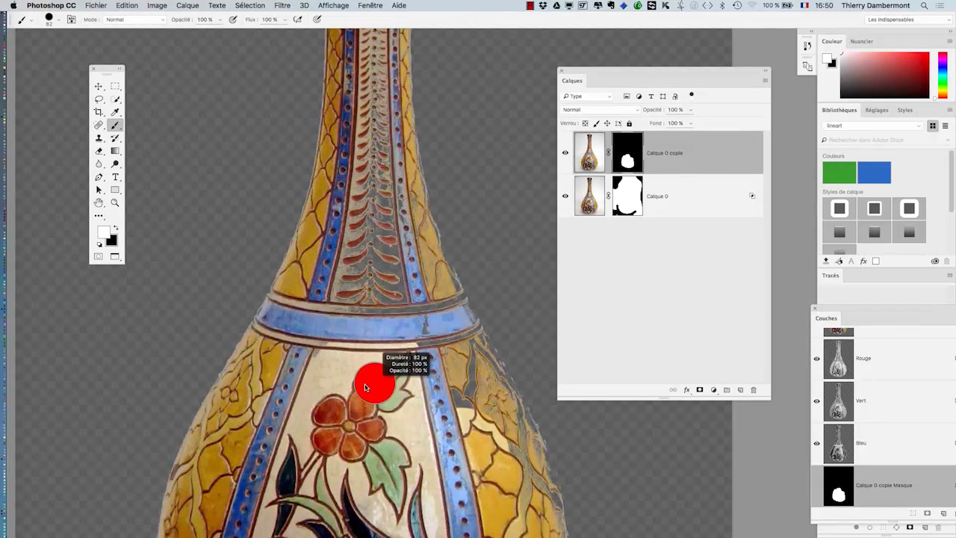
pyautogui.moveTo(357, 308)
pyautogui.mouseDown()
pyautogui.moveTo(353, 263)
pyautogui.moveTo(400, 297)
pyautogui.mouseUp()
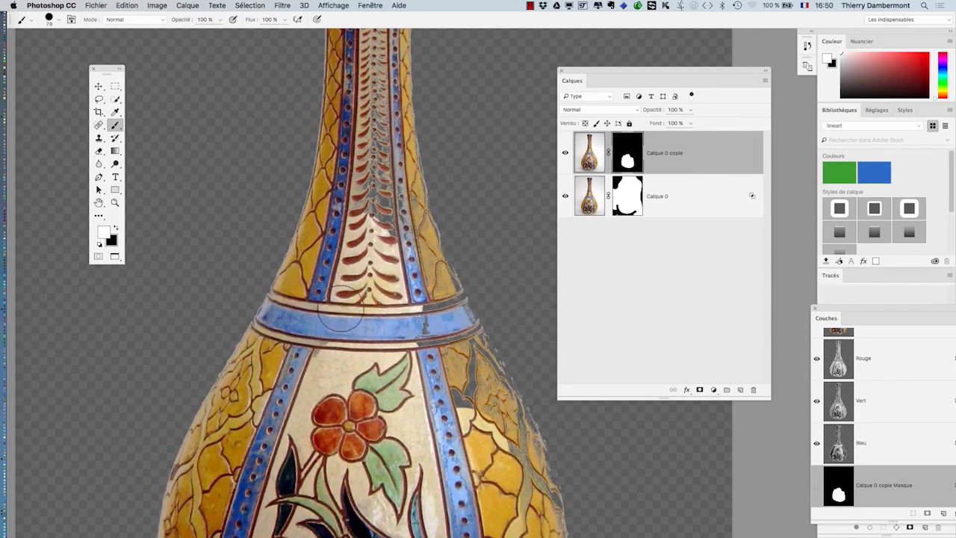
pyautogui.moveTo(366, 220)
pyautogui.mouseDown()
pyautogui.moveTo(374, 105)
pyautogui.moveTo(393, 233)
pyautogui.moveTo(478, 407)
pyautogui.moveTo(396, 186)
pyautogui.mouseUp()
pyautogui.scroll(5, 374, 225)
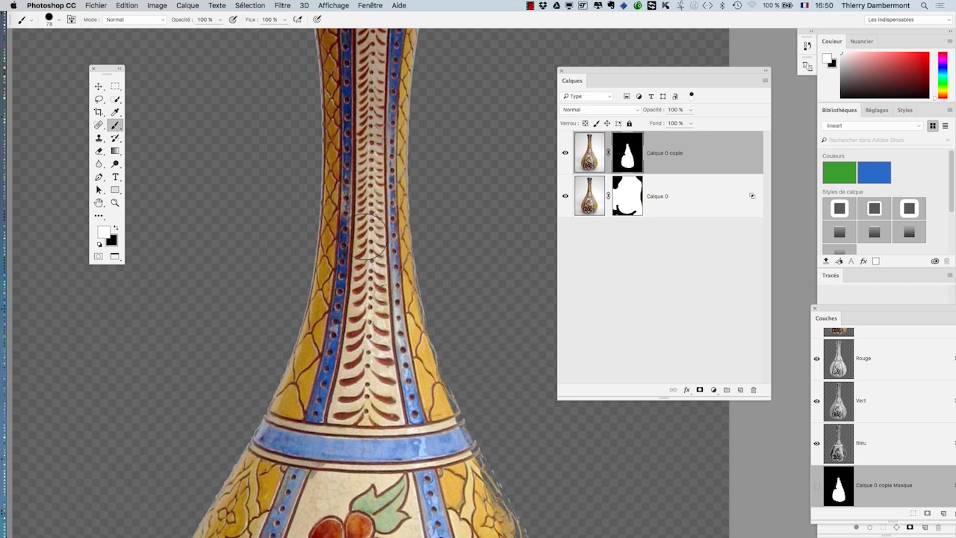
pyautogui.scroll(5, 377, 266)
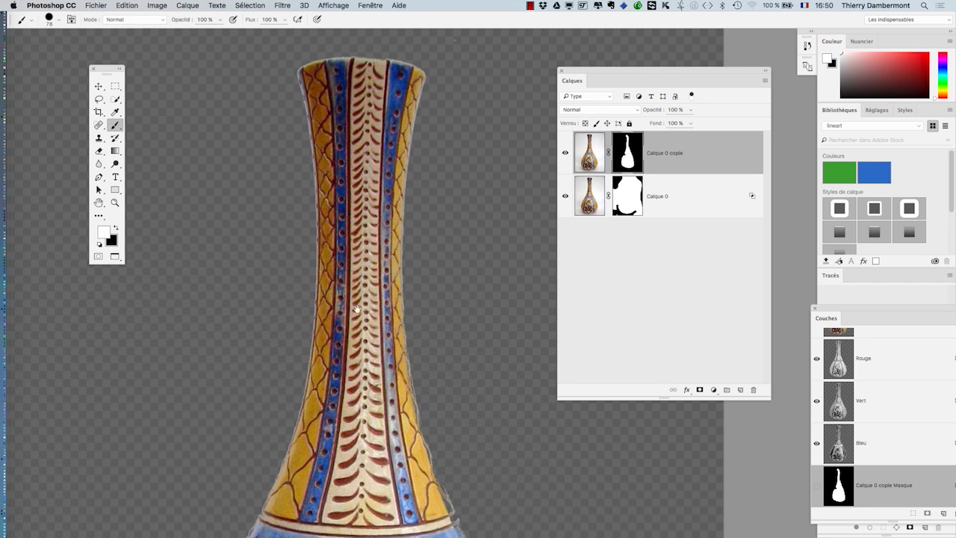
# Paint white on the mask with the 78 px brush to restore the yellow pattern along the belly's right side
pyautogui.scroll(-10, 357, 308)
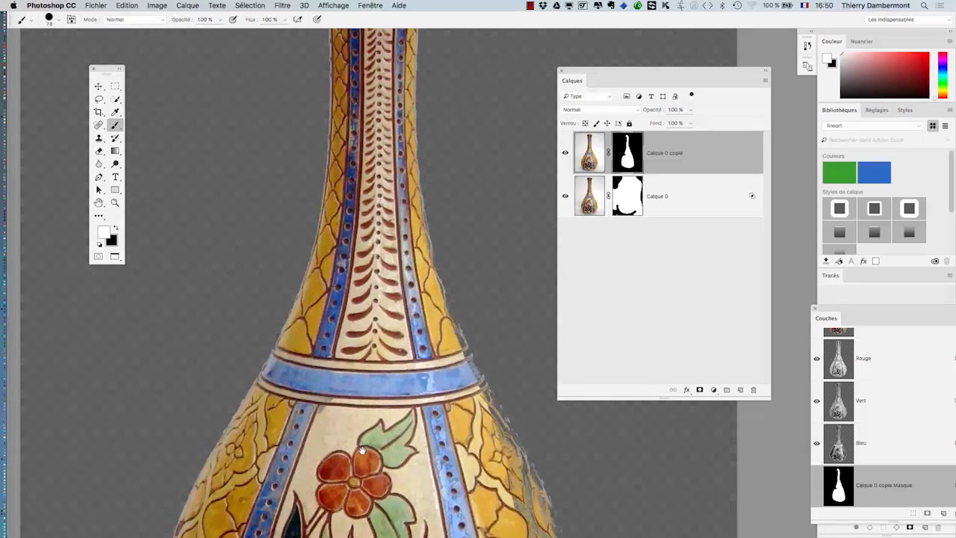
pyautogui.scroll(-1, 365, 441)
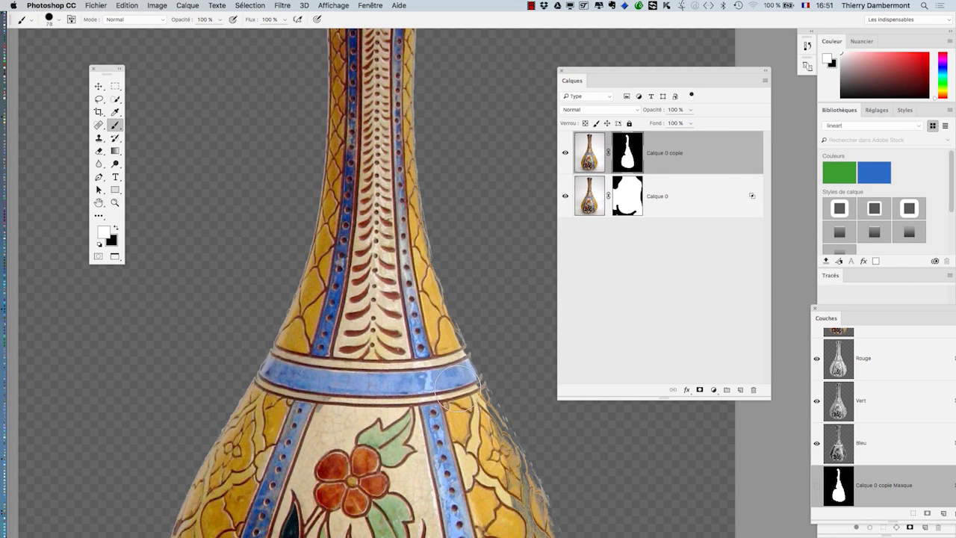
pyautogui.moveTo(487, 441); pyautogui.dragTo(343, 219)
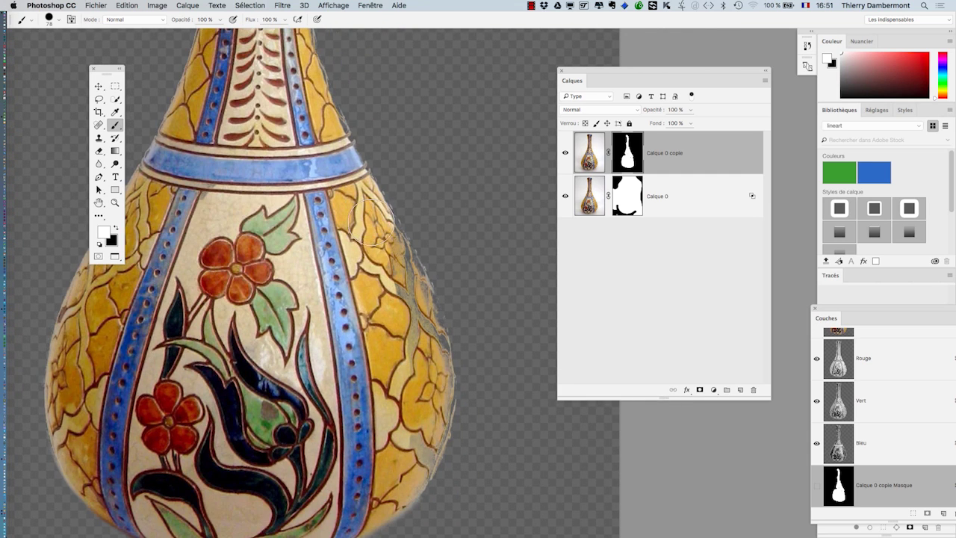
pyautogui.moveTo(385, 248); pyautogui.dragTo(418, 323)
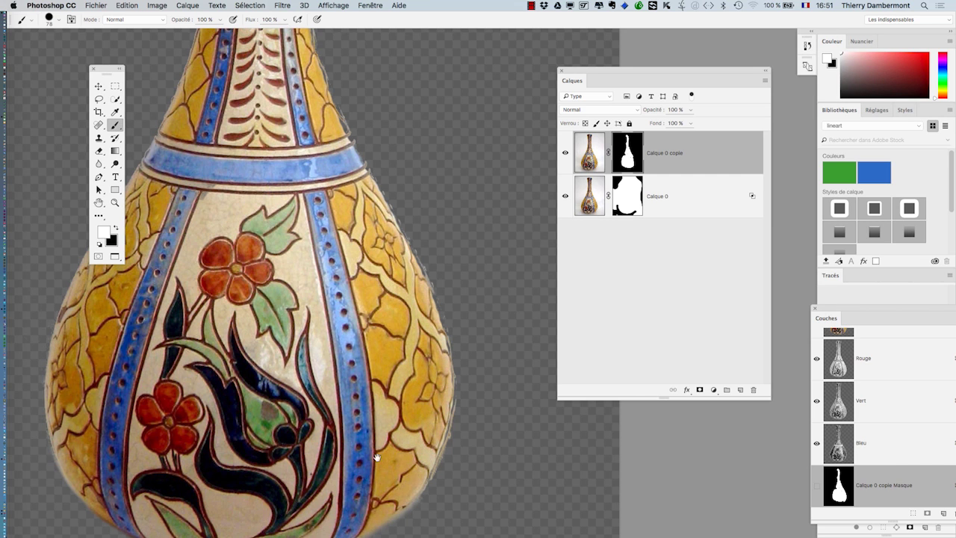
pyautogui.moveTo(377, 458); pyautogui.dragTo(387, 389)
pyautogui.keyDown('alt'); pyautogui.click(370, 338); pyautogui.keyUp('alt')
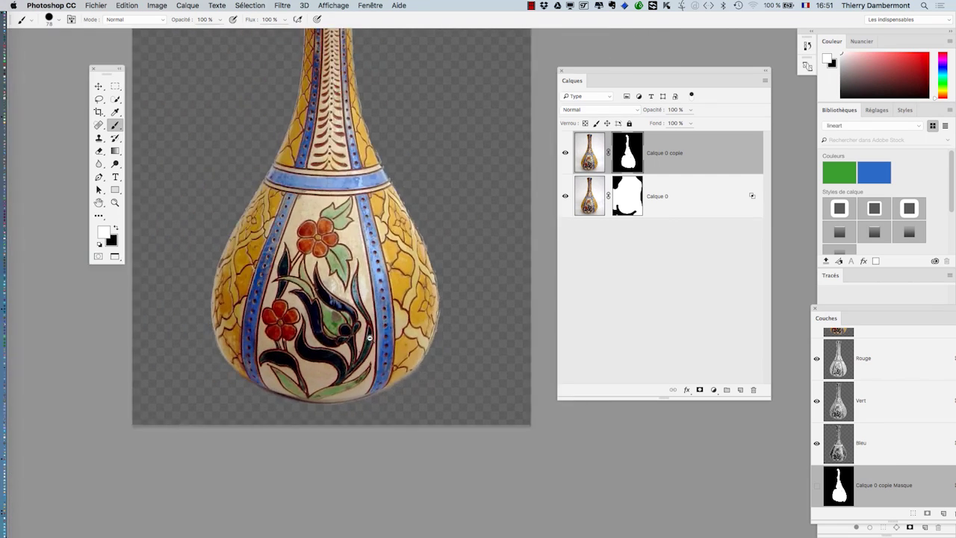
pyautogui.keyDown('alt'); pyautogui.click(366, 252); pyautogui.keyUp('alt')
pyautogui.moveTo(347, 123); pyautogui.dragTo(338, 199)
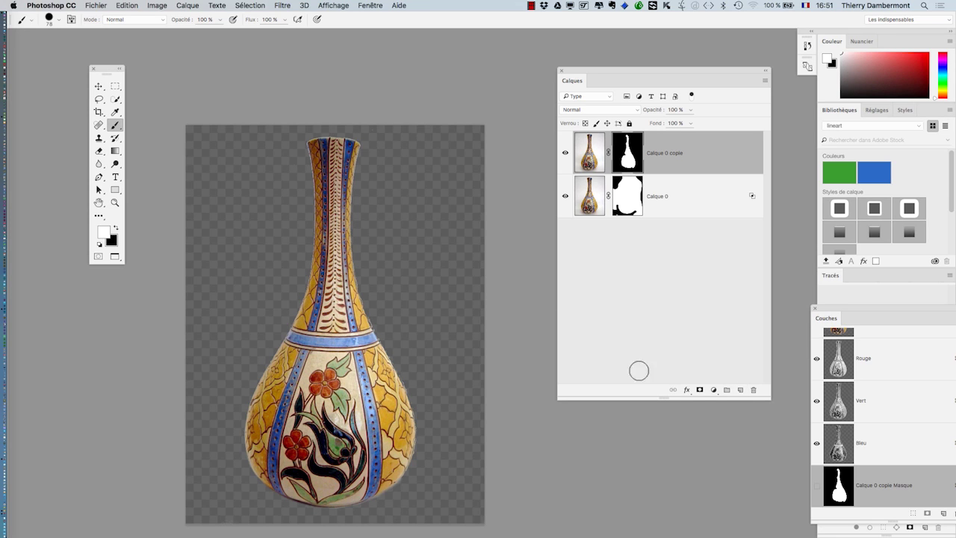
# Save the cutout as Rhodian_tall_vase-01.psd in Photoshop format in the Photoshop fonds blancs folder
pyautogui.click(101, 5)
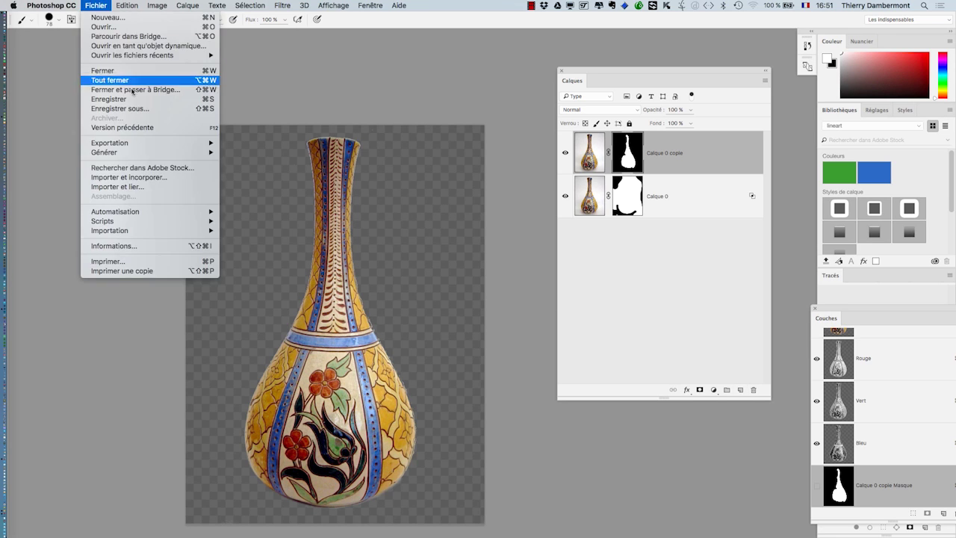
pyautogui.click(137, 109)
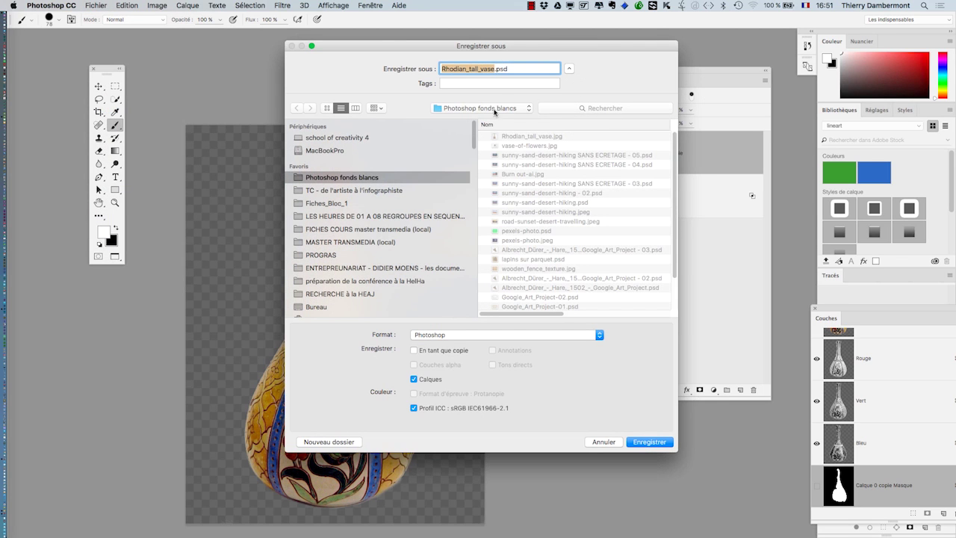
pyautogui.click(494, 69)
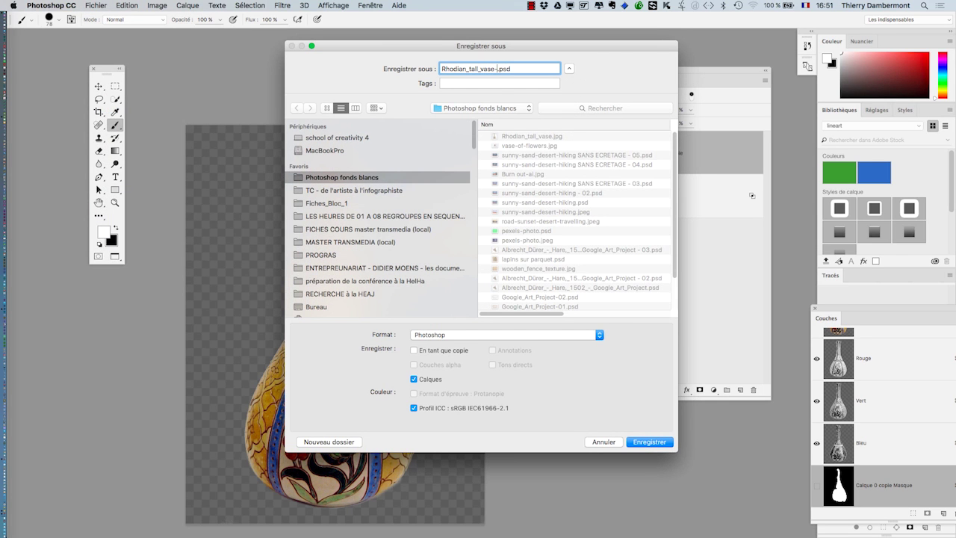
pyautogui.write('-01')
pyautogui.press('Return')
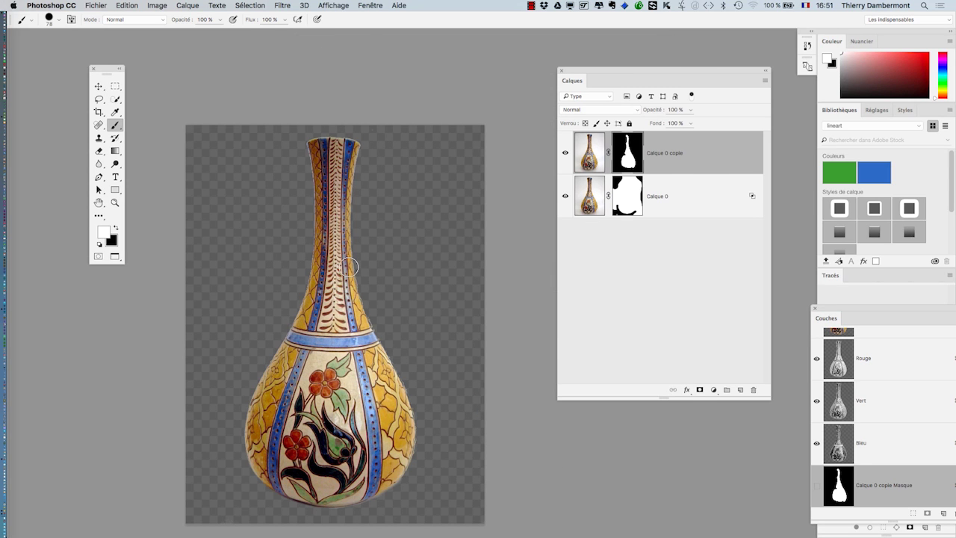
# Open vase-of-flowers.jpg from the Photoshop fonds blancs folder
pyautogui.press('super+Tab')
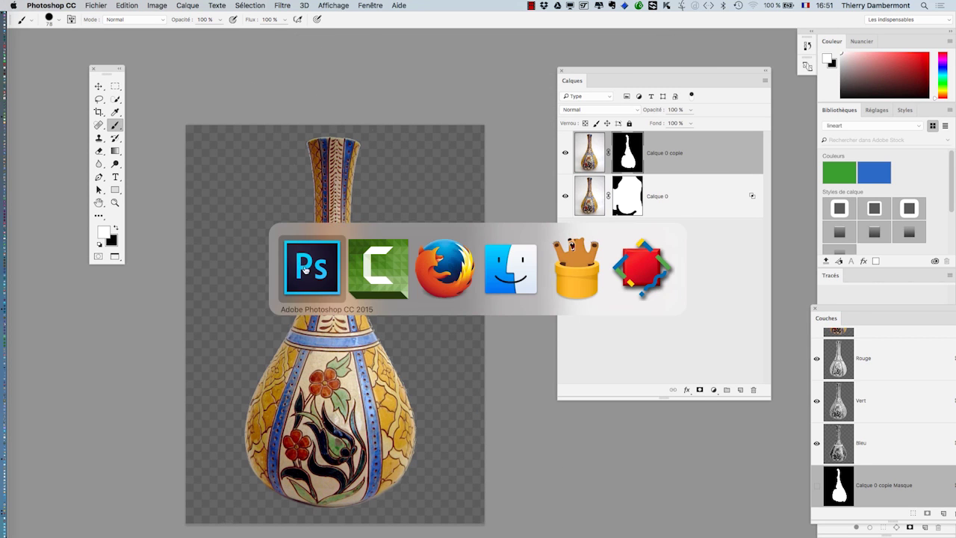
pyautogui.click(95, 5)
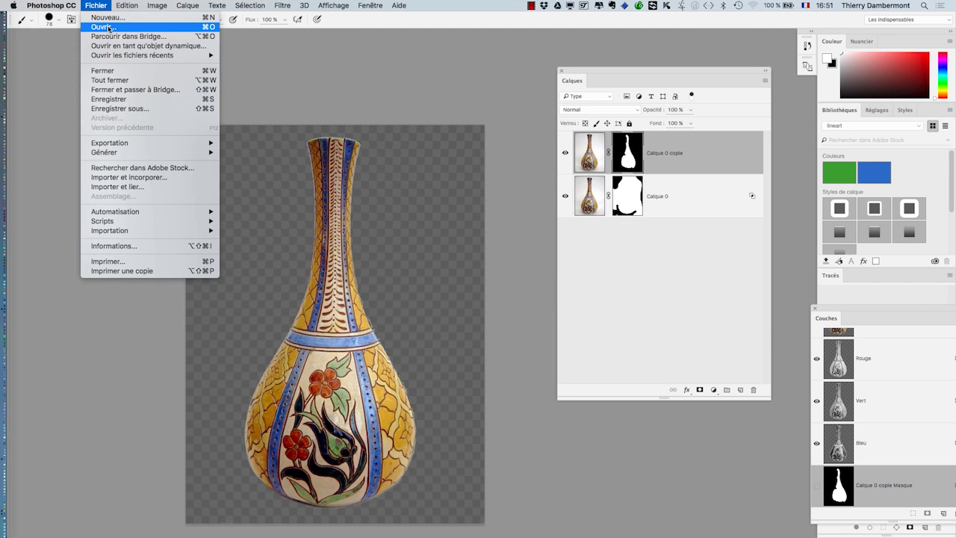
pyautogui.click(110, 30)
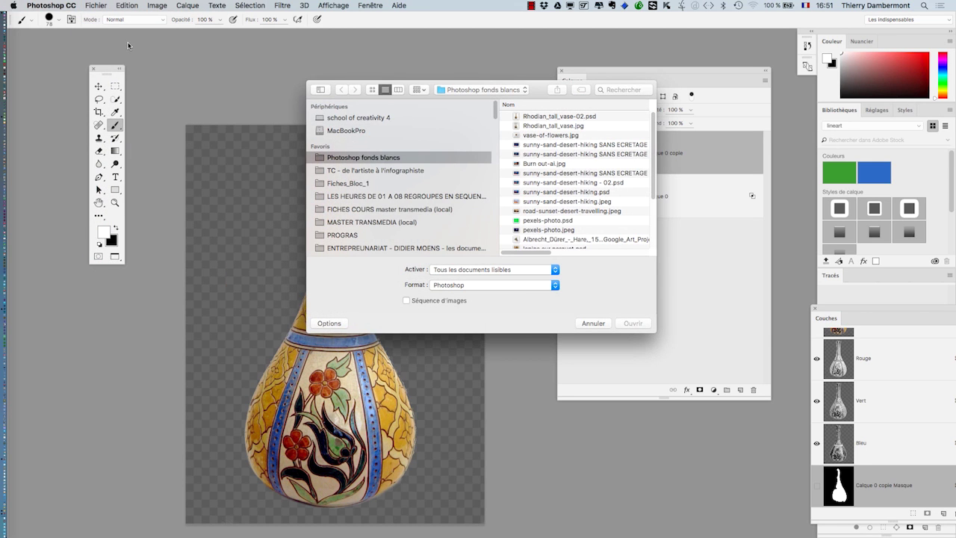
pyautogui.click(564, 135)
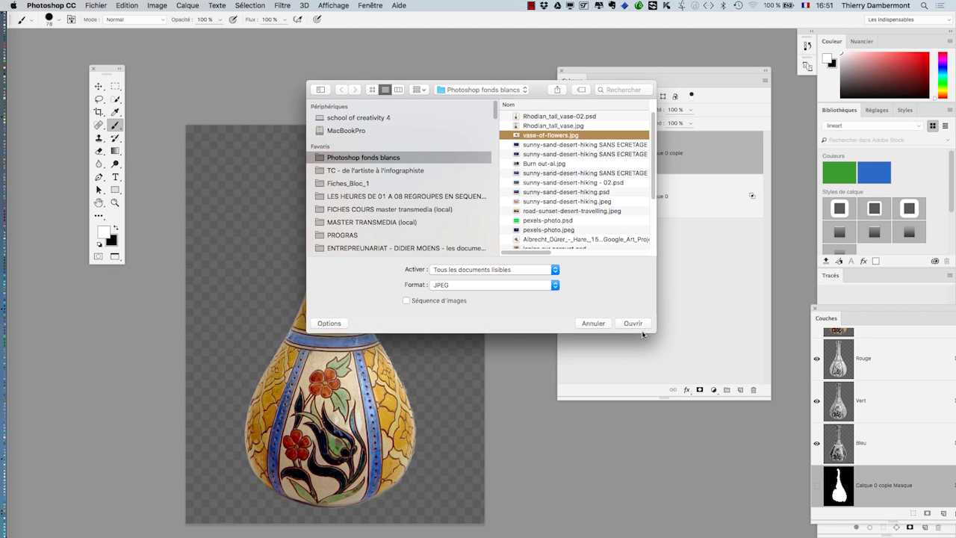
pyautogui.click(633, 323)
# Rearrange the image window, the tools and the Layers panel so that the whole bouquet photo stays unobstructed
pyautogui.moveTo(426, 261); pyautogui.dragTo(169, 136)
pyautogui.moveTo(103, 74); pyautogui.dragTo(44, 57)
pyautogui.moveTo(188, 100); pyautogui.dragTo(168, 109)
pyautogui.moveTo(609, 70); pyautogui.dragTo(696, 69)
pyautogui.doubleClick(747, 153)
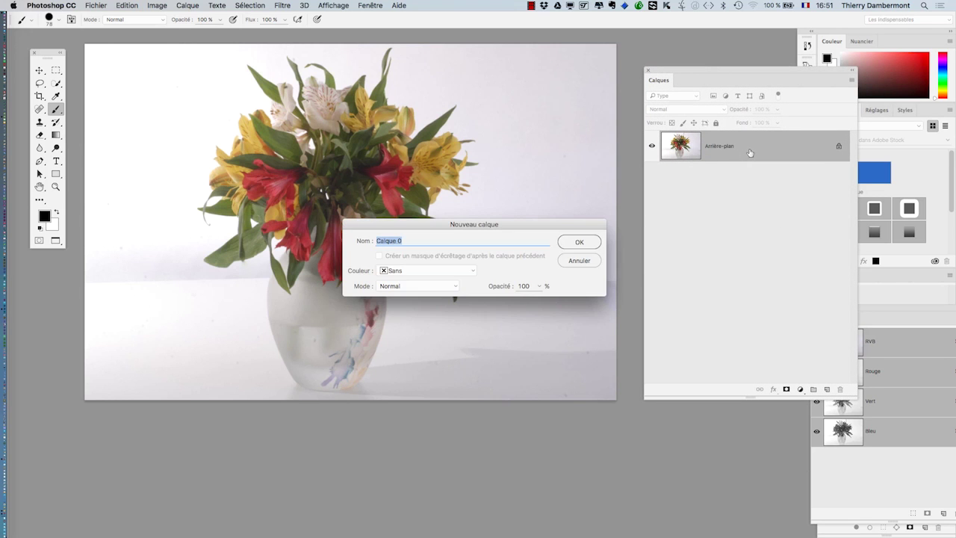
pyautogui.click(579, 261)
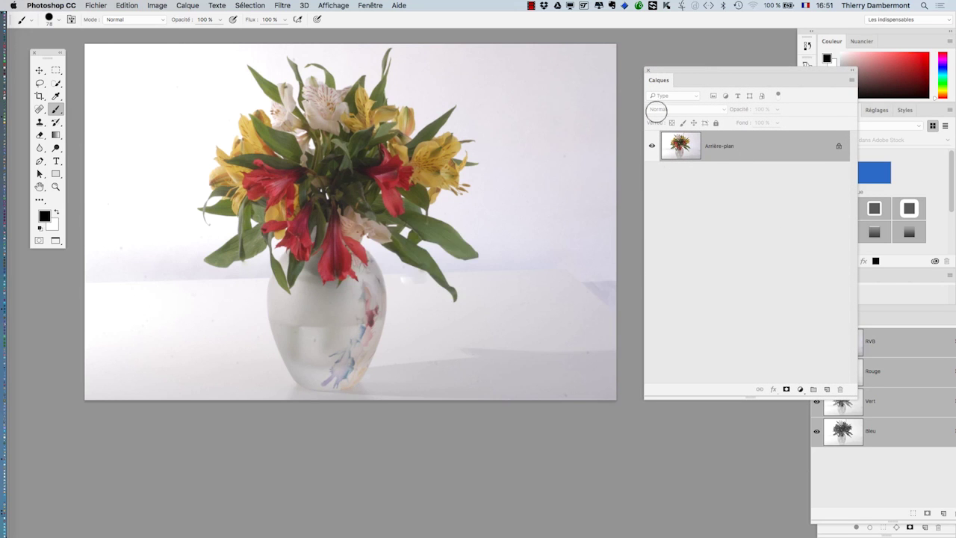
# Compare the bouquet photo's red, green and blue channels one by one for contrast against the background, ending on the RGB composite
pyautogui.click(371, 5)
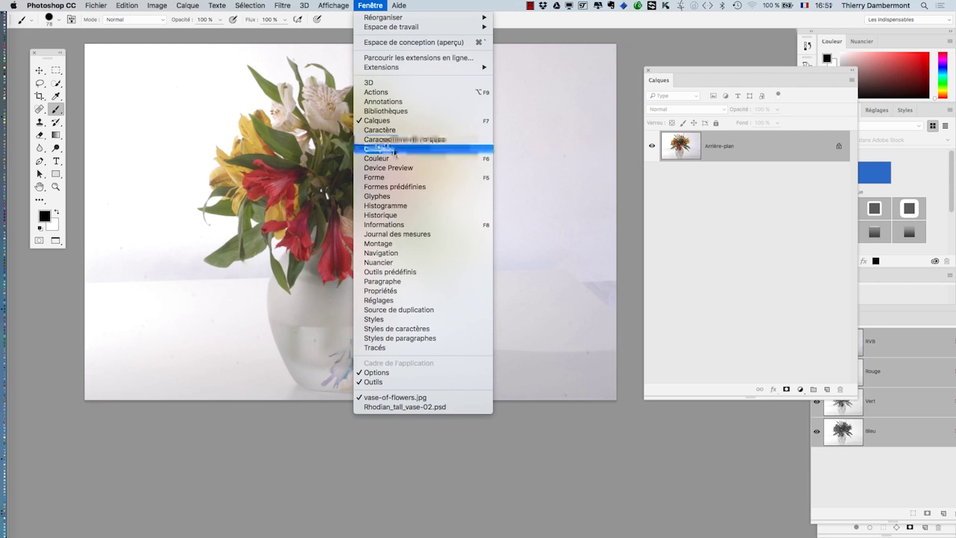
pyautogui.click(395, 149)
pyautogui.moveTo(843, 311); pyautogui.dragTo(601, 90)
pyautogui.click(561, 156)
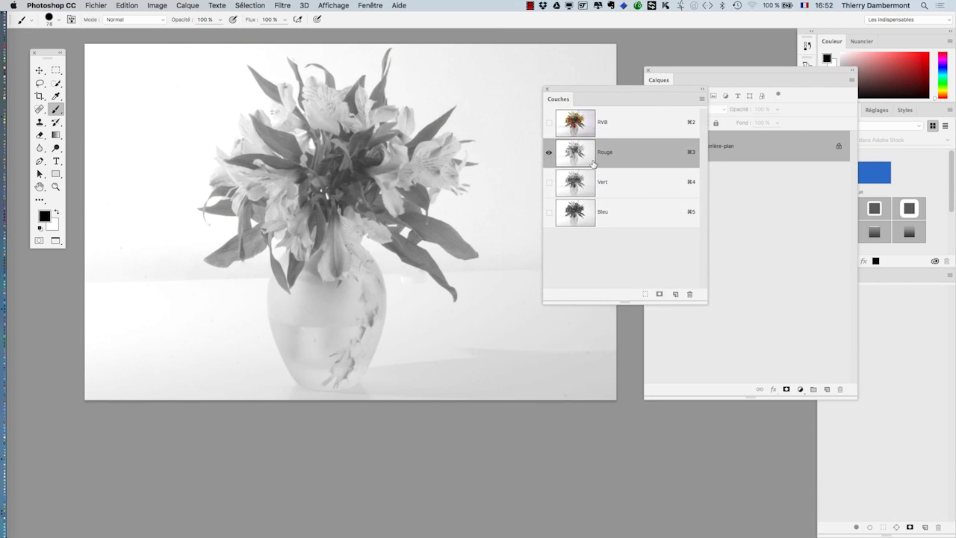
pyautogui.click(617, 187)
pyautogui.click(617, 217)
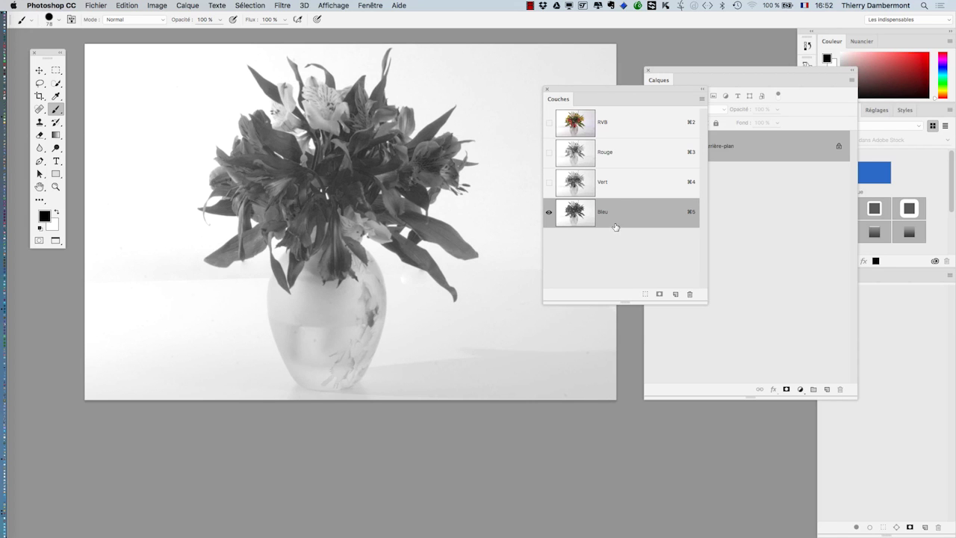
pyautogui.click(616, 190)
pyautogui.click(618, 163)
pyautogui.click(618, 216)
pyautogui.click(619, 163)
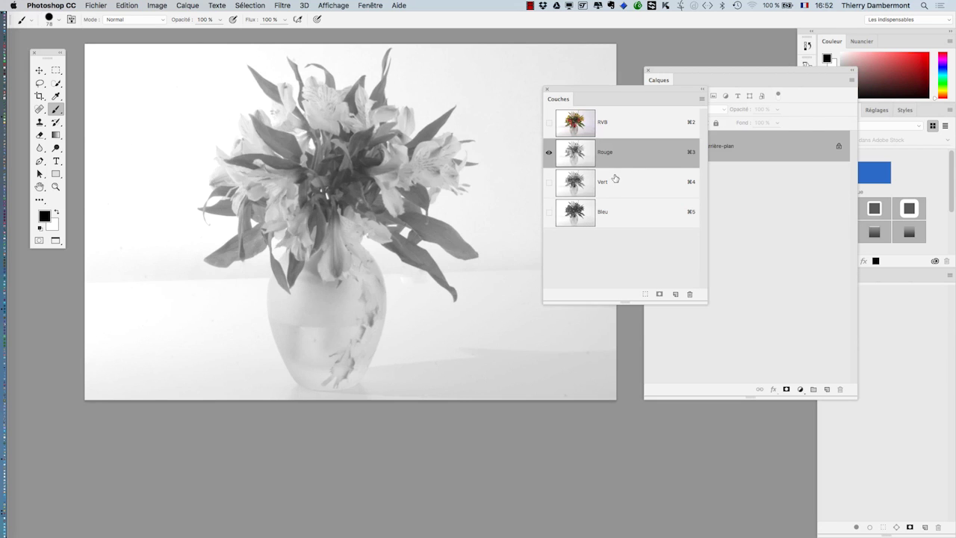
pyautogui.click(616, 182)
pyautogui.click(618, 215)
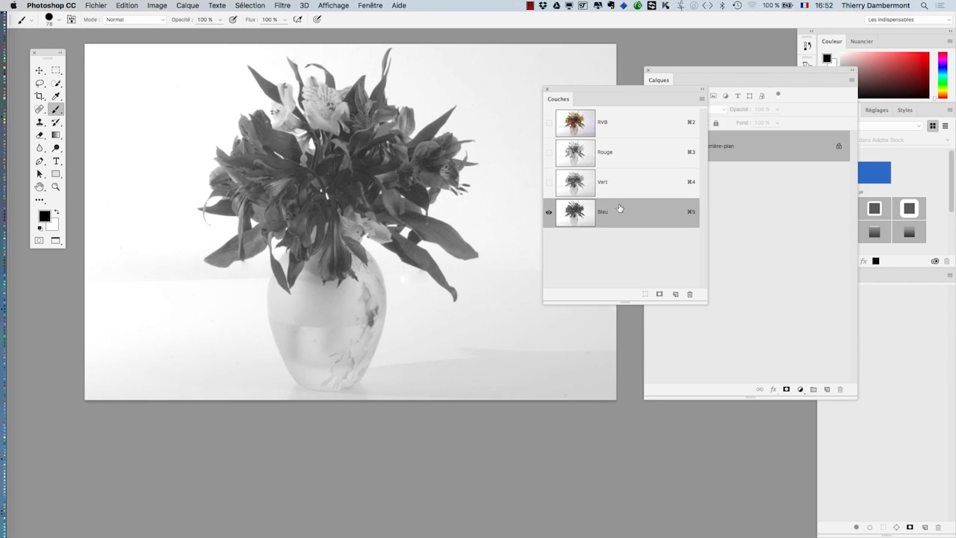
pyautogui.click(619, 124)
pyautogui.moveTo(602, 90); pyautogui.dragTo(635, 295)
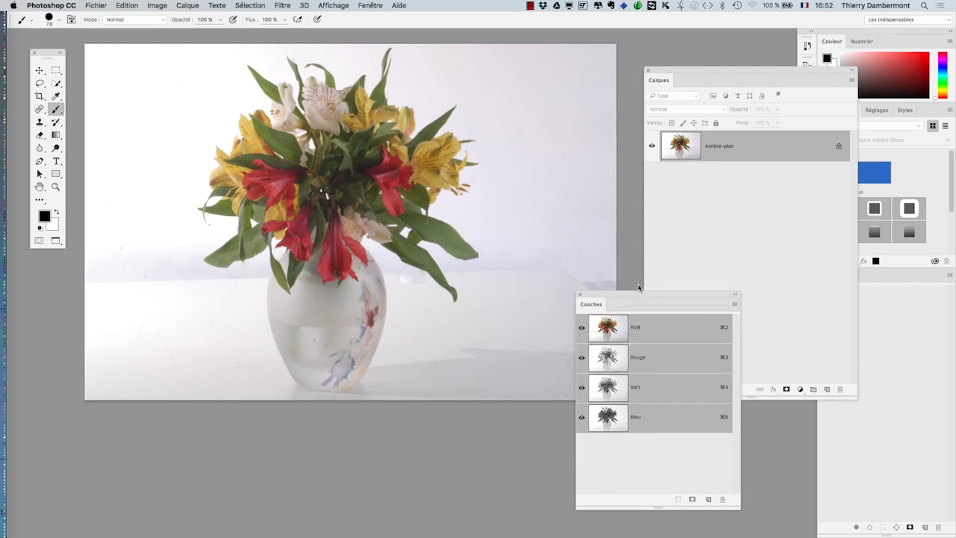
# Convert the background into the layer Calque 0 and set its Blend If comparison to the blue channel (Bleu)
pyautogui.doubleClick(751, 154)
pyautogui.click(575, 242)
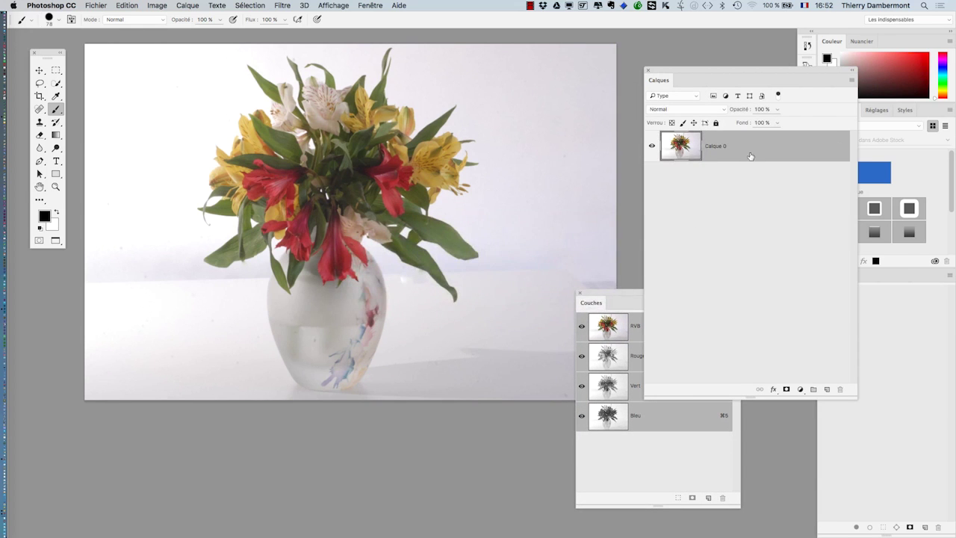
pyautogui.doubleClick(751, 156)
pyautogui.click(665, 205)
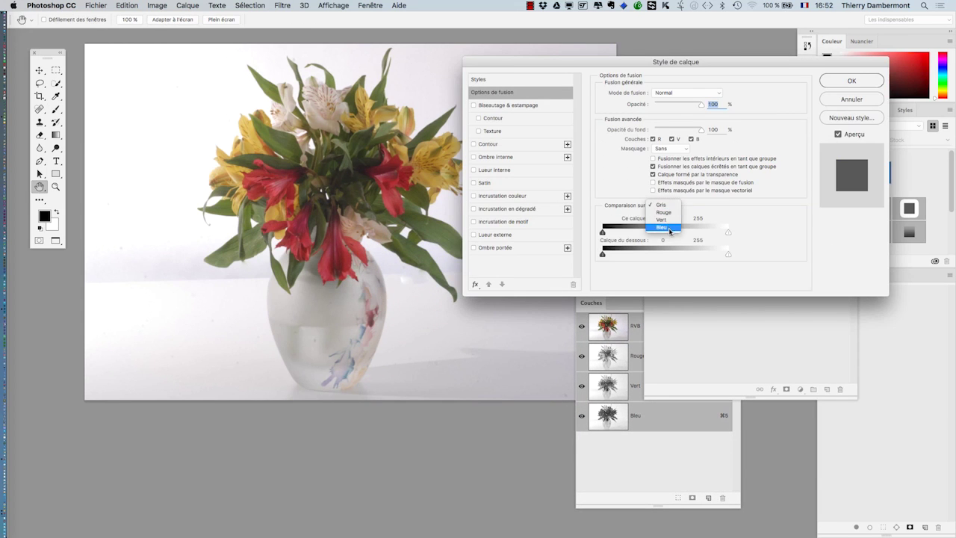
pyautogui.click(670, 229)
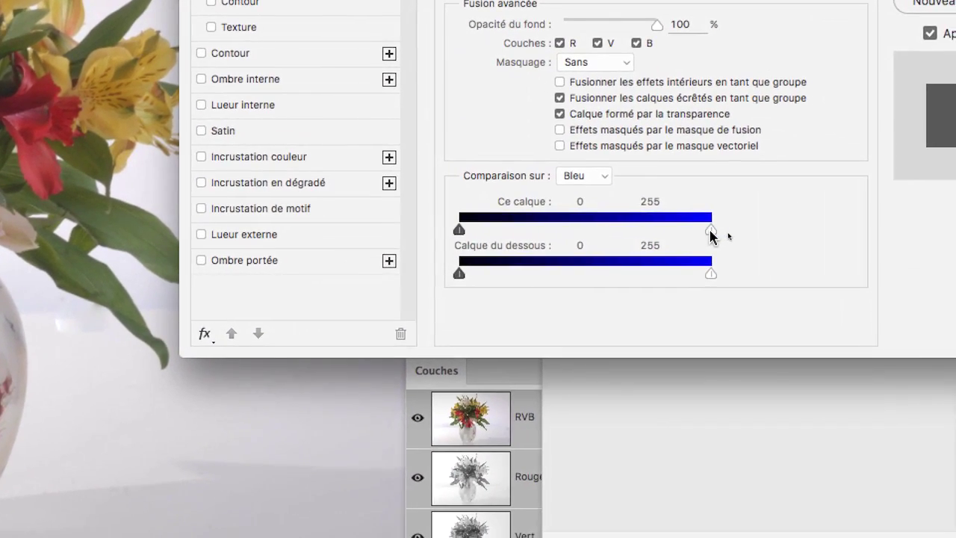
# Split this layer's white Blend If slider to 159 / 204 and apply the layer style
pyautogui.moveTo(711, 236)
pyautogui.mouseDown()
pyautogui.moveTo(637, 237)
pyautogui.moveTo(703, 234)
pyautogui.mouseUp()
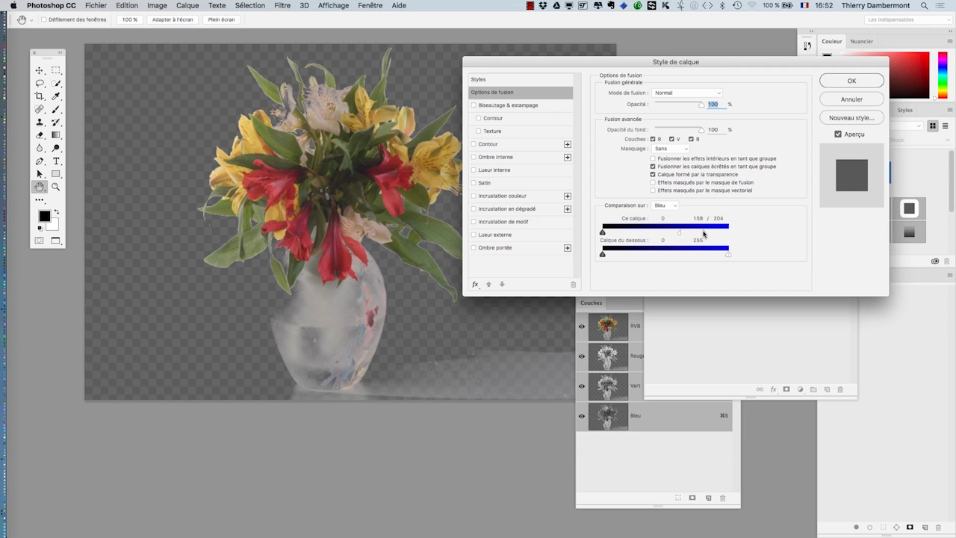
pyautogui.moveTo(683, 67); pyautogui.dragTo(760, 125)
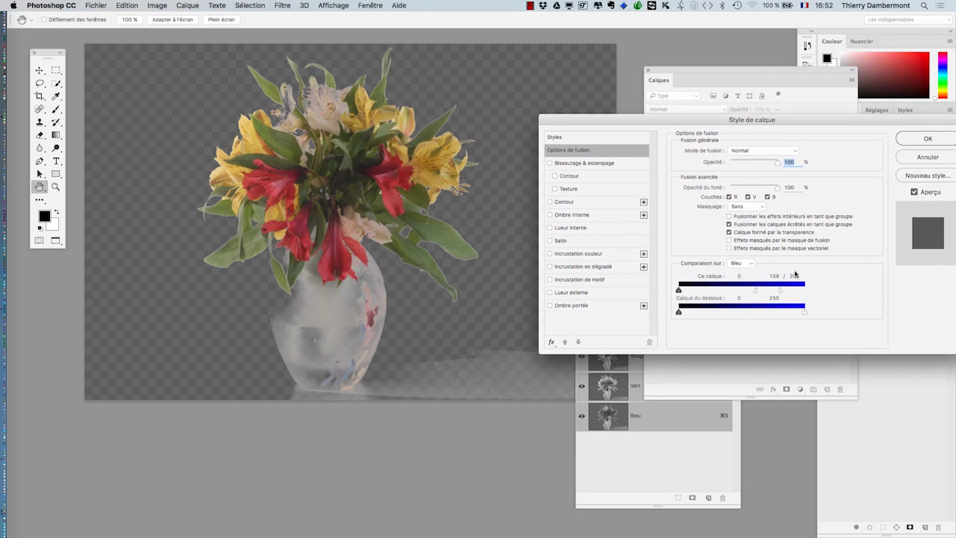
pyautogui.moveTo(755, 294); pyautogui.dragTo(755, 292)
pyautogui.click(937, 142)
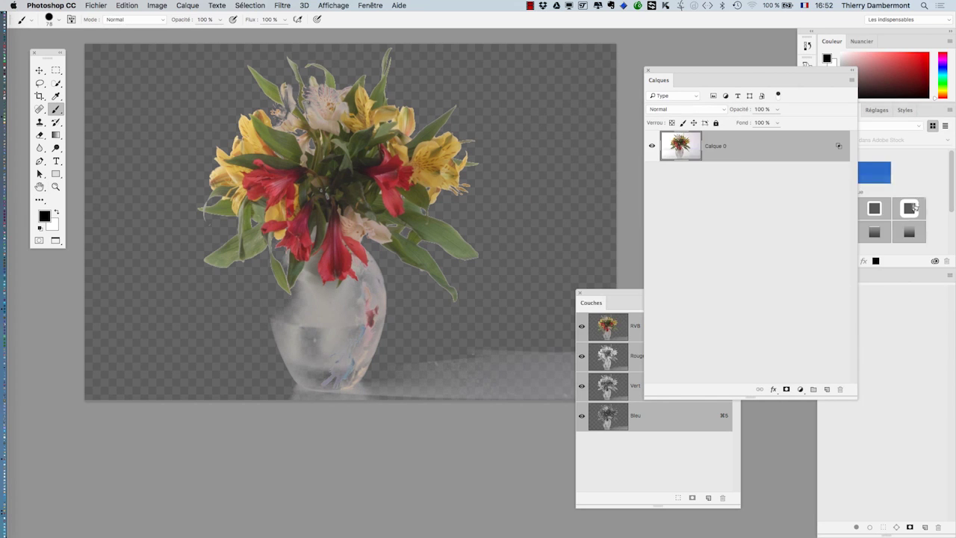
# Add a reveal-all layer mask to Calque 0 and make black the foreground color
pyautogui.moveTo(743, 152); pyautogui.dragTo(829, 389)
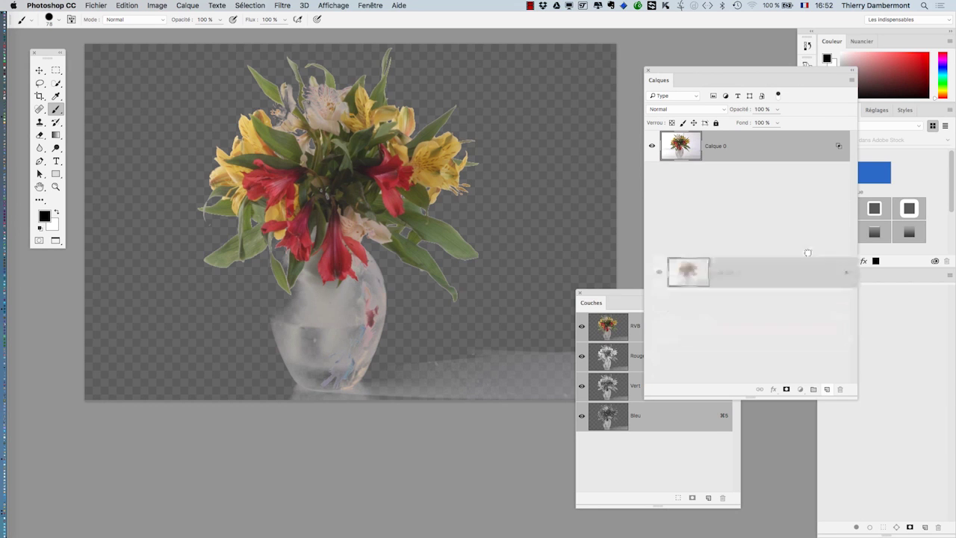
pyautogui.click(200, 4)
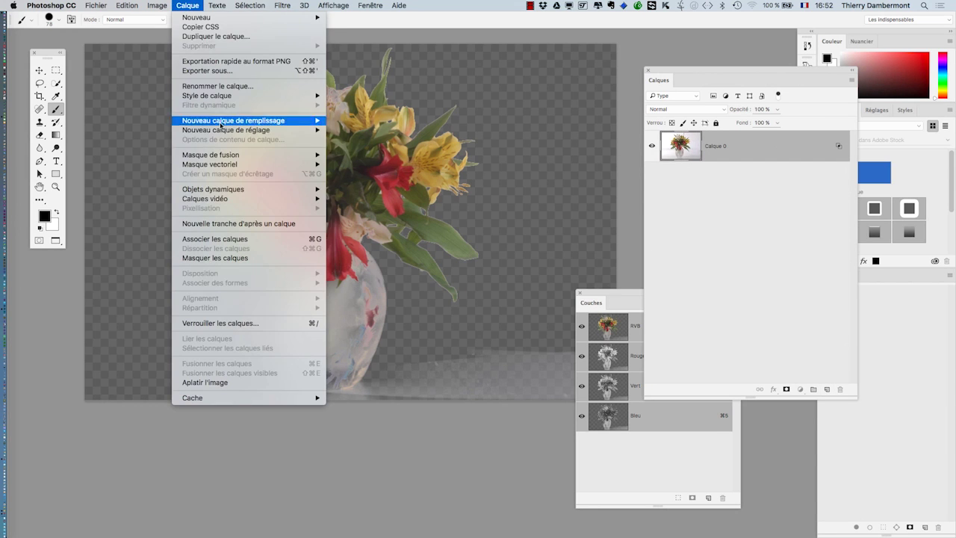
pyautogui.moveTo(209, 155)
pyautogui.click(343, 154)
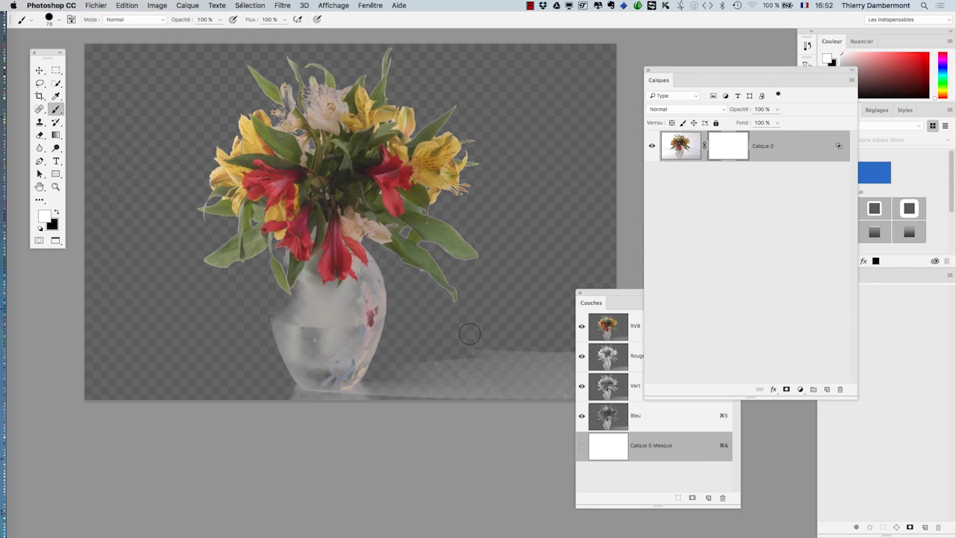
pyautogui.press('x')
# Paint black on Calque 0's mask with the 78 px and 218 px brushes to hide the shadow under and beside the vase
pyautogui.moveTo(459, 366)
pyautogui.mouseDown()
pyautogui.moveTo(442, 386)
pyautogui.moveTo(375, 383)
pyautogui.mouseUp()
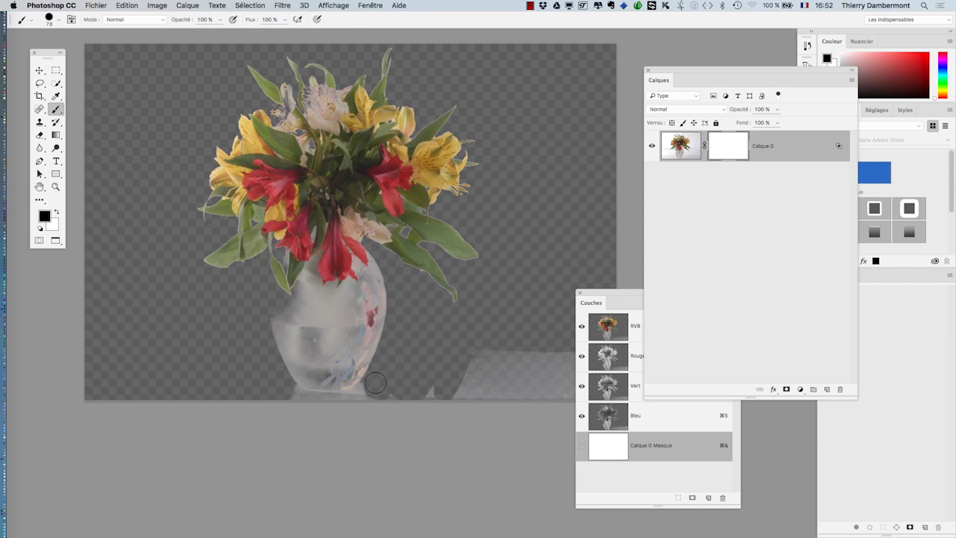
pyautogui.press('super+z')
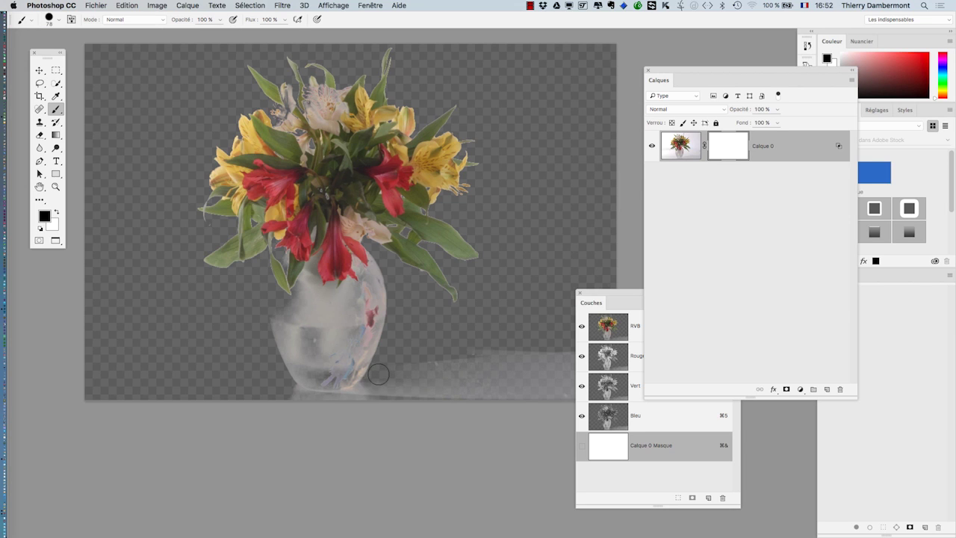
pyautogui.moveTo(361, 391); pyautogui.dragTo(303, 398)
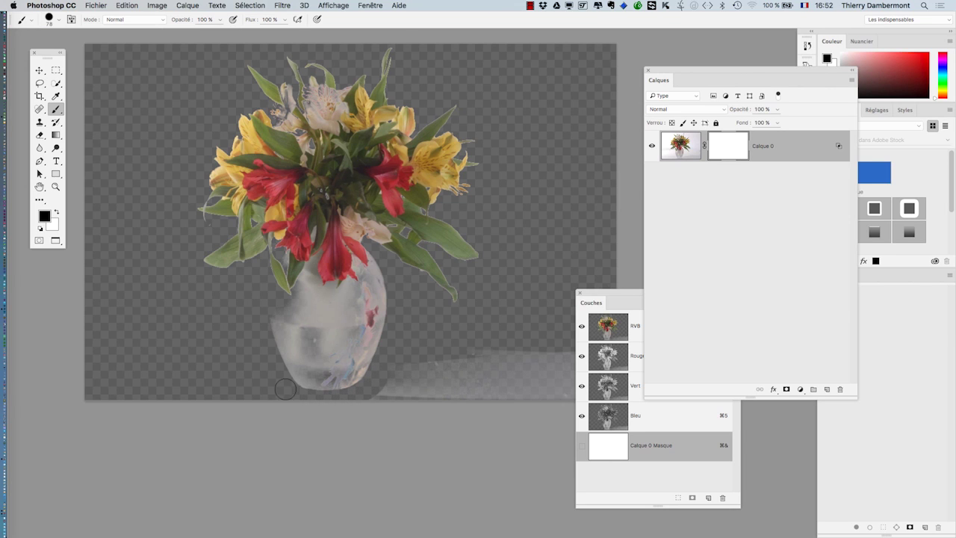
pyautogui.moveTo(455, 340)
pyautogui.mouseDown()
pyautogui.moveTo(357, 314)
pyautogui.moveTo(373, 313)
pyautogui.mouseUp()
pyautogui.moveTo(270, 360)
pyautogui.mouseDown()
pyautogui.moveTo(353, 324)
pyautogui.moveTo(489, 329)
pyautogui.moveTo(348, 356)
pyautogui.mouseUp()
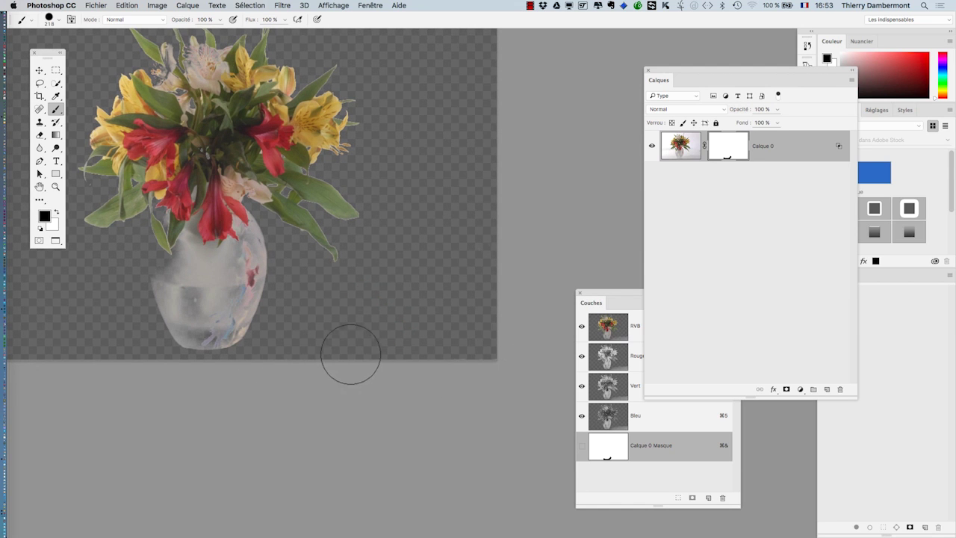
pyautogui.moveTo(363, 291); pyautogui.dragTo(473, 332)
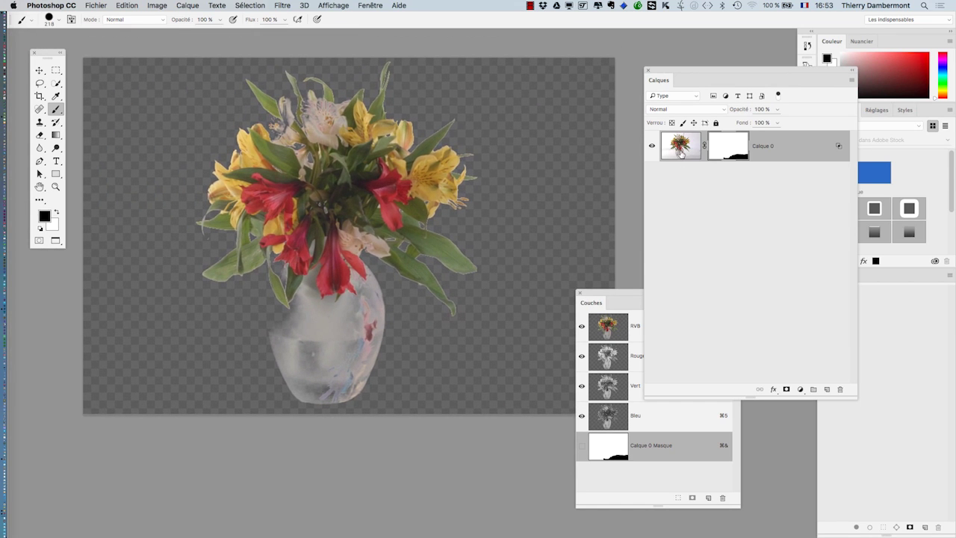
# Duplicate Calque 0 with its mask and delete the copy's mask without applying it
pyautogui.moveTo(682, 154); pyautogui.dragTo(827, 390)
pyautogui.moveTo(736, 147); pyautogui.dragTo(838, 389)
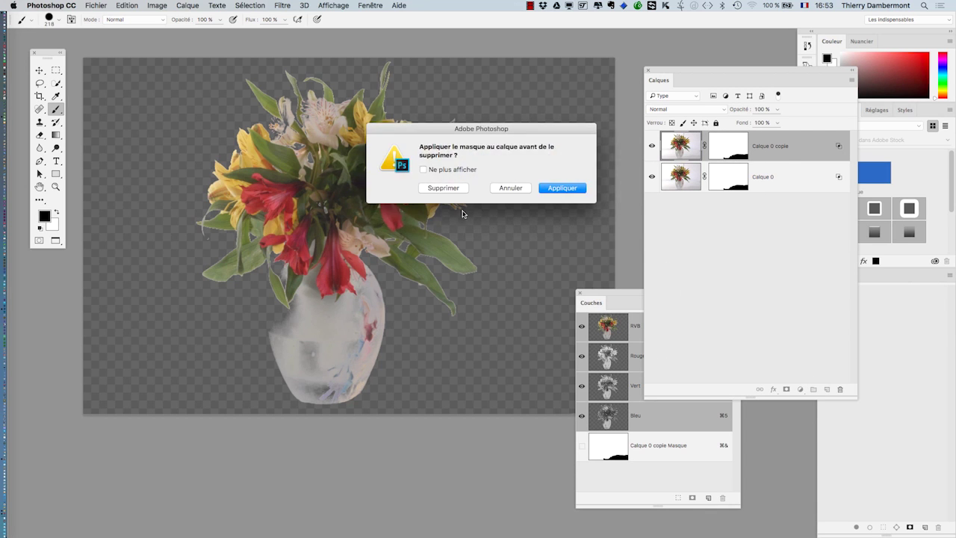
pyautogui.click(450, 189)
# Remove the Blend If transparency from Calque 0 copie and give the layer a hide-all mask
pyautogui.doubleClick(803, 157)
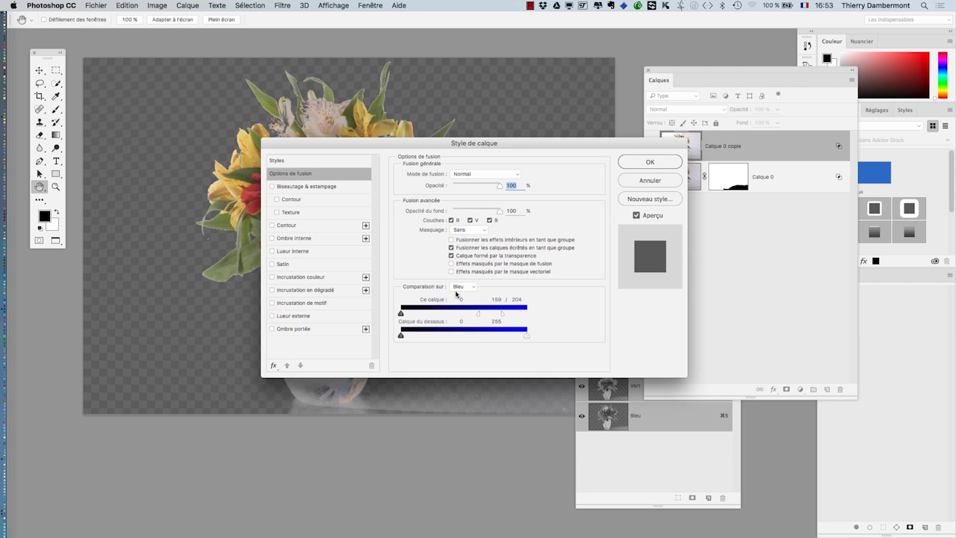
pyautogui.click(647, 163)
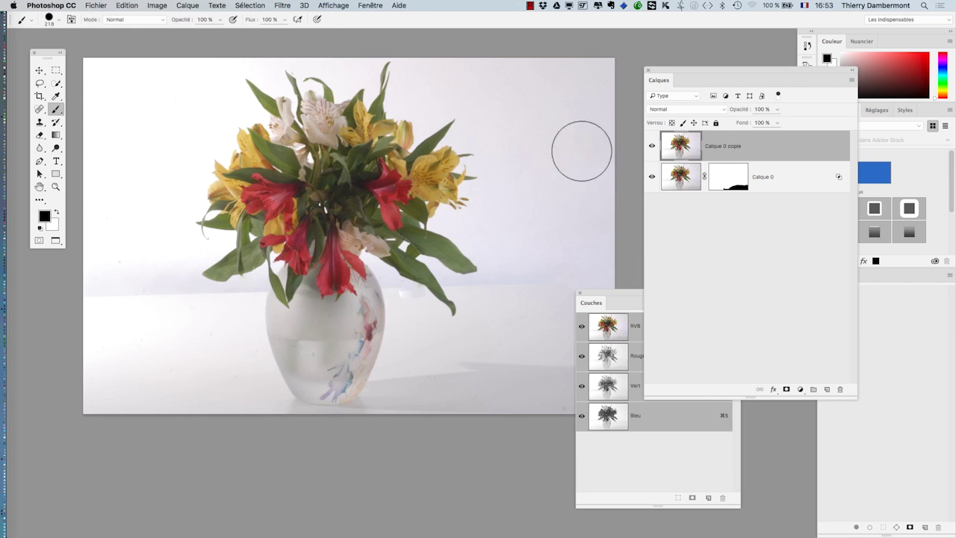
pyautogui.click(187, 5)
pyautogui.moveTo(284, 155)
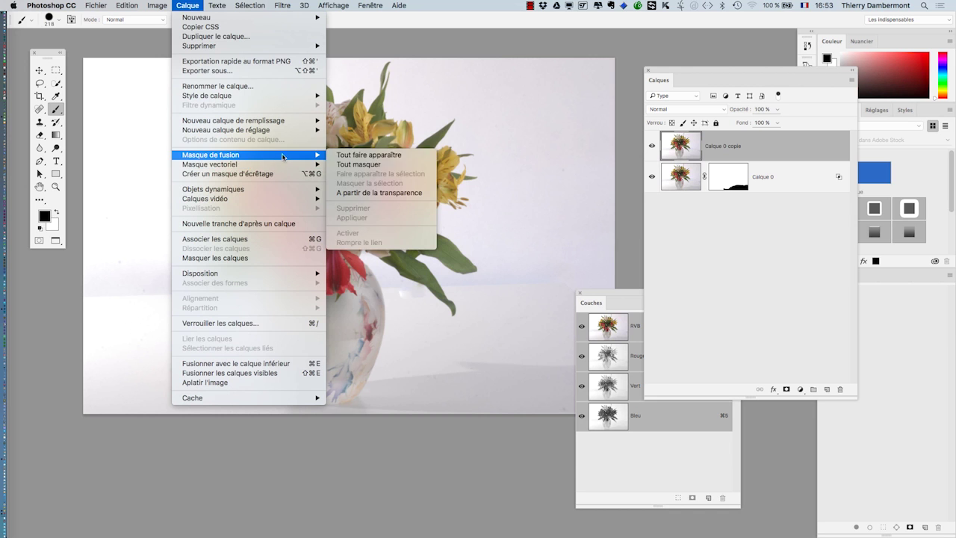
pyautogui.click(368, 164)
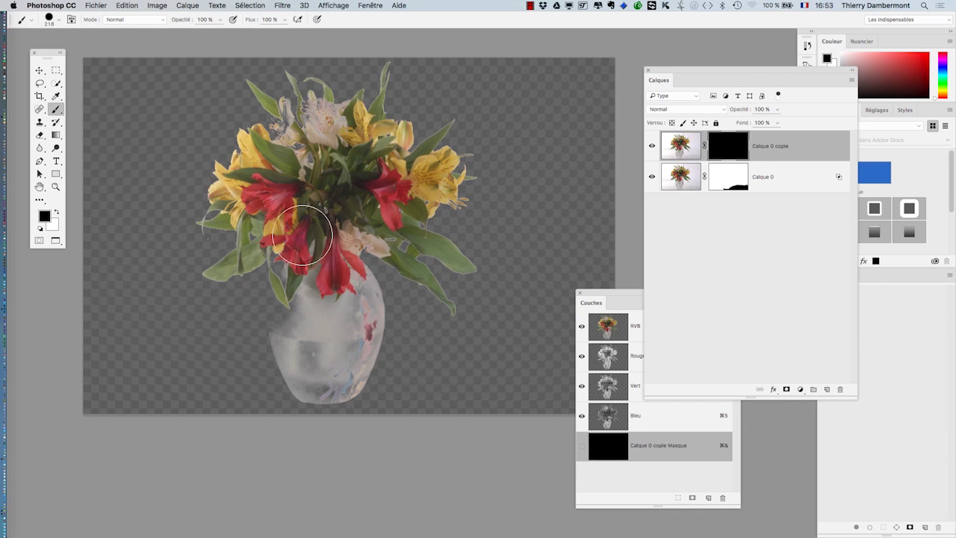
# Make white the foreground color and paint on the copy's mask to restore the white flowers at the bouquet's top
pyautogui.scroll(1, 314, 210)
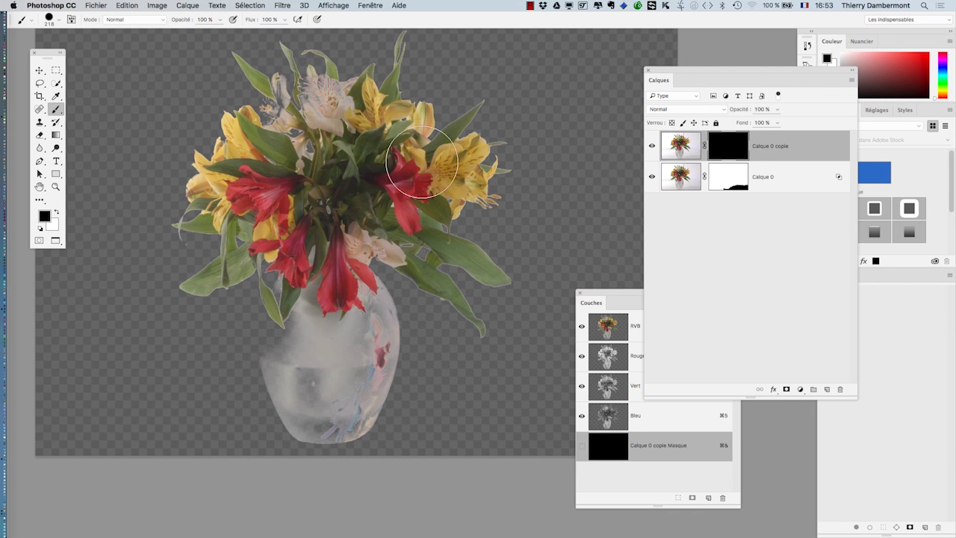
pyautogui.click(57, 213)
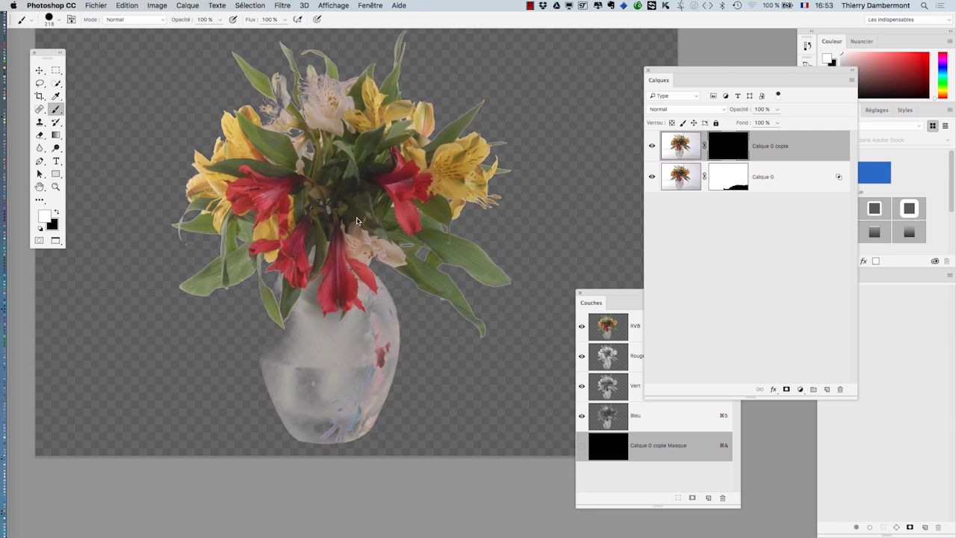
pyautogui.moveTo(356, 221); pyautogui.dragTo(340, 234)
pyautogui.moveTo(357, 148)
pyautogui.mouseDown()
pyautogui.moveTo(316, 89)
pyautogui.moveTo(338, 105)
pyautogui.moveTo(318, 105)
pyautogui.moveTo(300, 139)
pyautogui.moveTo(336, 208)
pyautogui.mouseUp()
pyautogui.press('super+z')
pyautogui.moveTo(336, 154); pyautogui.dragTo(324, 155)
pyautogui.moveTo(287, 126)
pyautogui.mouseDown()
pyautogui.moveTo(277, 99)
pyautogui.moveTo(269, 119)
pyautogui.moveTo(284, 93)
pyautogui.moveTo(278, 81)
pyautogui.mouseUp()
# Paint white on the copy's mask with the 123 px Brush to restore the glass vase's body and its colored pattern
pyautogui.moveTo(299, 289)
pyautogui.mouseDown()
pyautogui.moveTo(279, 324)
pyautogui.moveTo(284, 381)
pyautogui.moveTo(285, 302)
pyautogui.moveTo(277, 299)
pyautogui.moveTo(272, 363)
pyautogui.moveTo(287, 412)
pyautogui.moveTo(267, 353)
pyautogui.moveTo(303, 427)
pyautogui.moveTo(322, 377)
pyautogui.moveTo(351, 378)
pyautogui.mouseUp()
pyautogui.moveTo(351, 298)
pyautogui.mouseDown()
pyautogui.moveTo(370, 332)
pyautogui.moveTo(363, 389)
pyautogui.moveTo(345, 416)
pyautogui.moveTo(300, 415)
pyautogui.moveTo(367, 390)
pyautogui.mouseUp()
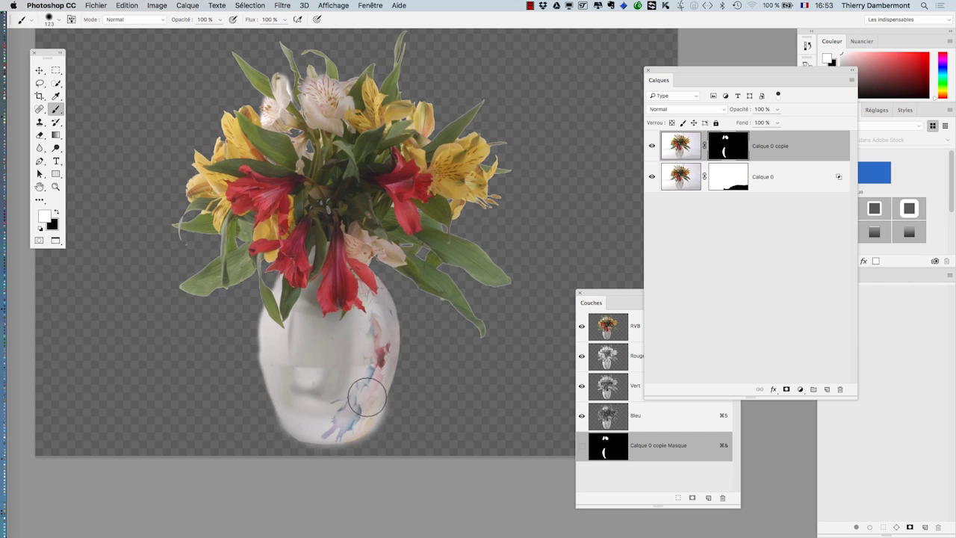
pyautogui.moveTo(312, 344)
pyautogui.mouseDown()
pyautogui.moveTo(337, 354)
pyautogui.moveTo(358, 307)
pyautogui.mouseUp()
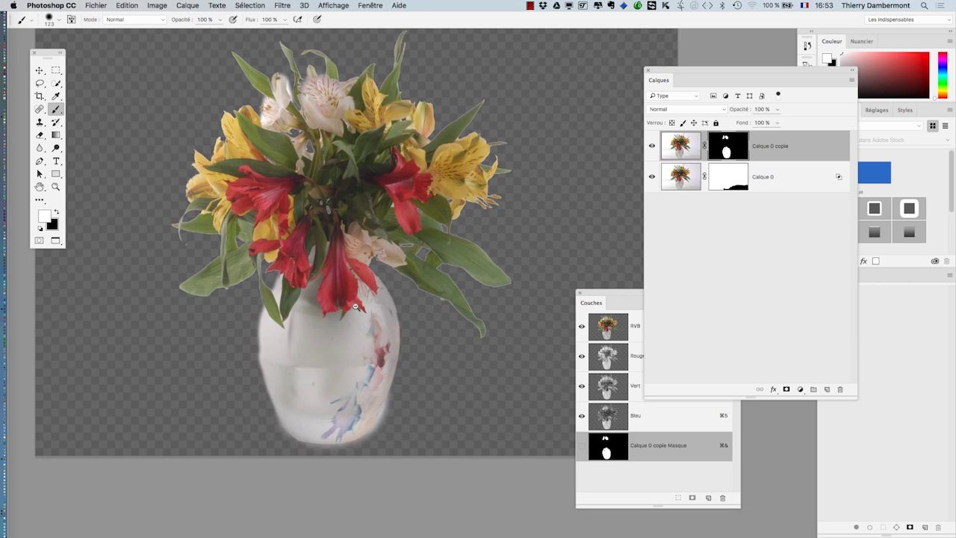
# Paint white on the copy's mask past the glass vase's outline with the 123 px Brush so its edges are fully covered
pyautogui.press('super+minus')
pyautogui.press('super+minus')
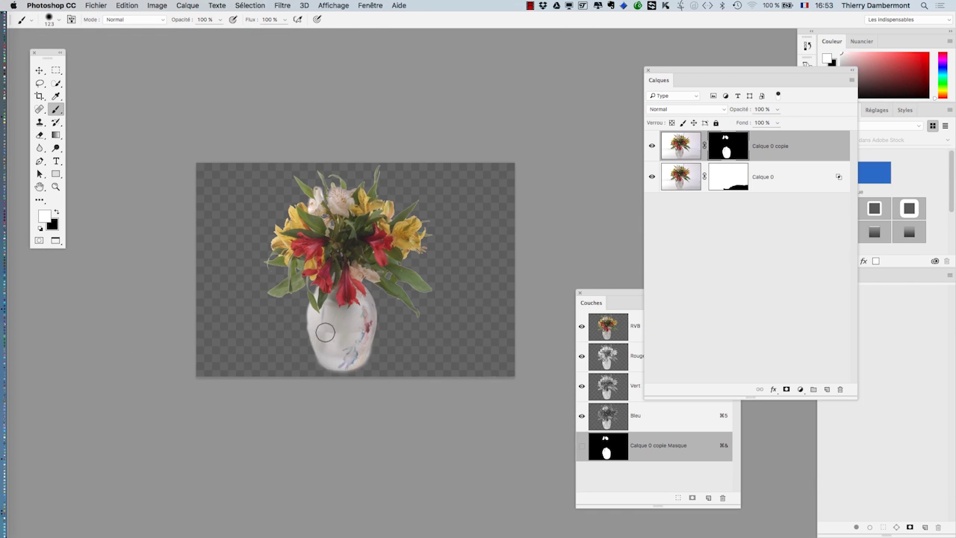
pyautogui.moveTo(325, 332)
pyautogui.mouseDown()
pyautogui.moveTo(310, 349)
pyautogui.moveTo(357, 381)
pyautogui.moveTo(382, 349)
pyautogui.moveTo(384, 320)
pyautogui.moveTo(369, 367)
pyautogui.moveTo(339, 366)
pyautogui.mouseUp()
pyautogui.keyDown('super'); pyautogui.click(366, 336); pyautogui.keyUp('super')
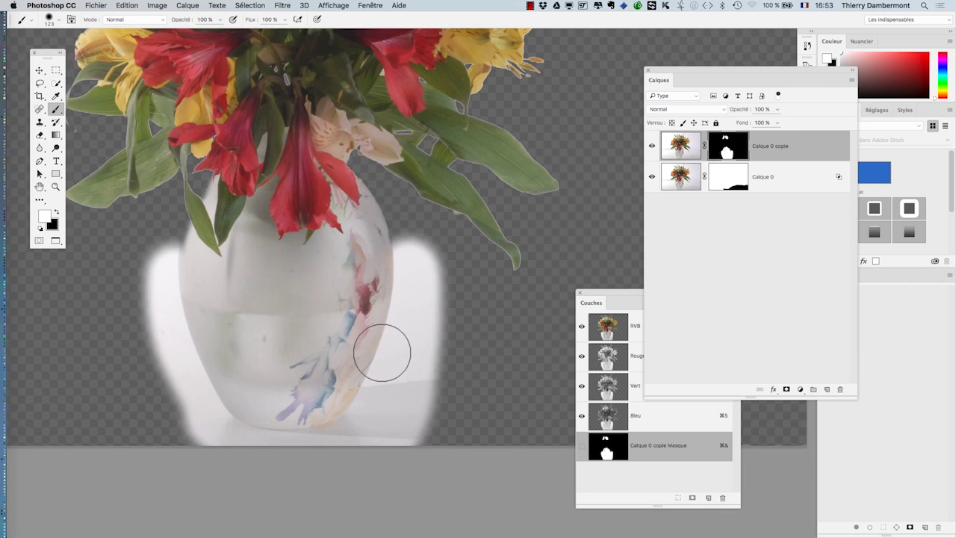
# Make black the foreground color and paint on the copy's mask with a smaller brush to hide the background along the vase's right edge
pyautogui.press('x')
pyautogui.click(413, 350)
pyautogui.moveTo(413, 349); pyautogui.dragTo(410, 399)
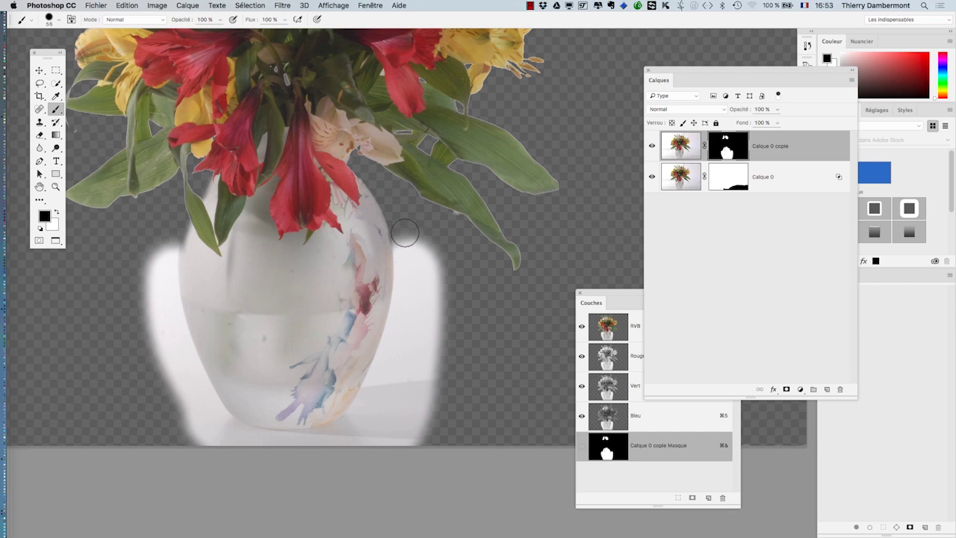
pyautogui.moveTo(407, 243)
pyautogui.mouseDown()
pyautogui.moveTo(400, 323)
pyautogui.moveTo(368, 406)
pyautogui.moveTo(347, 431)
pyautogui.moveTo(302, 450)
pyautogui.mouseUp()
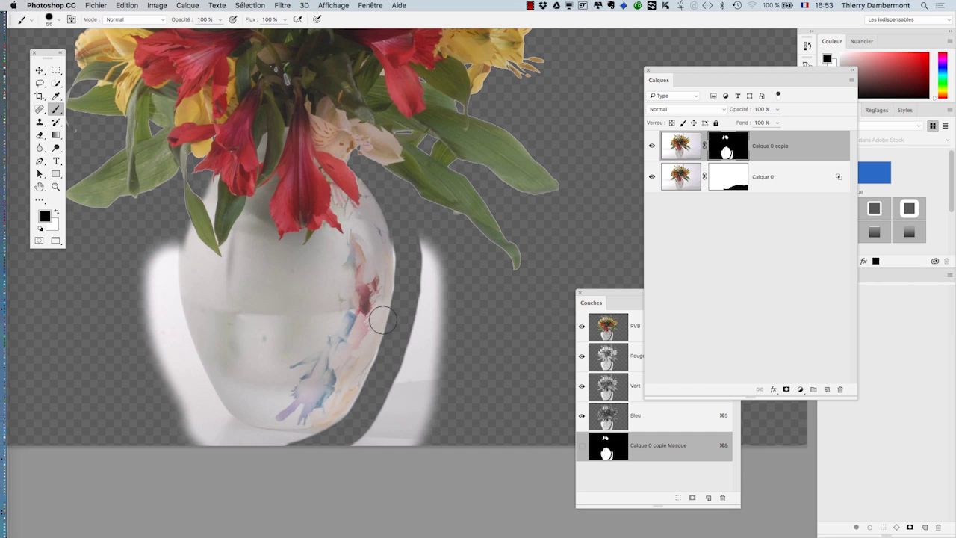
pyautogui.moveTo(413, 240)
pyautogui.mouseDown()
pyautogui.moveTo(419, 324)
pyautogui.moveTo(381, 441)
pyautogui.mouseUp()
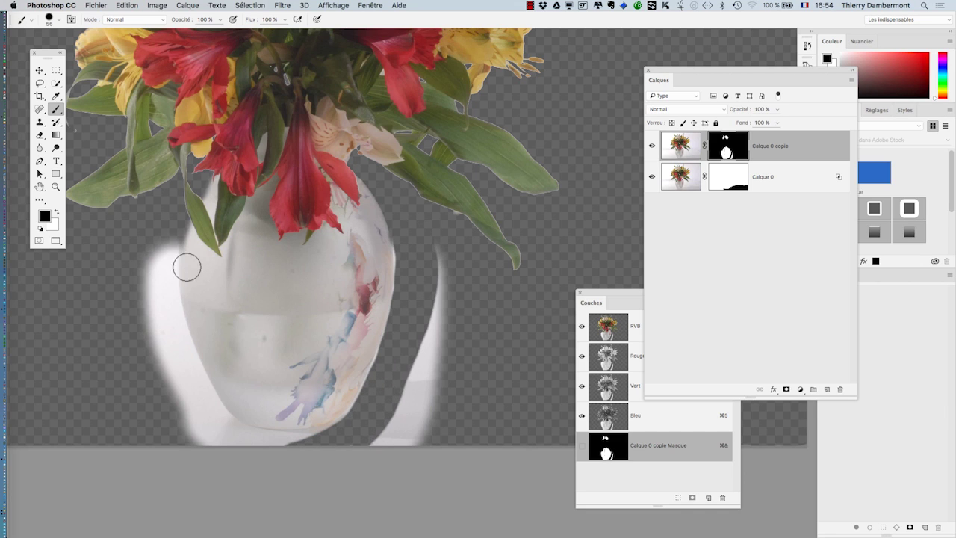
# Paint black on the copy's mask along the vase's left edge and base, removing the remaining background halo on both sides
pyautogui.moveTo(165, 227)
pyautogui.mouseDown()
pyautogui.moveTo(178, 348)
pyautogui.moveTo(202, 403)
pyautogui.moveTo(233, 434)
pyautogui.moveTo(357, 442)
pyautogui.moveTo(418, 389)
pyautogui.mouseUp()
pyautogui.moveTo(446, 257)
pyautogui.mouseDown()
pyautogui.moveTo(423, 381)
pyautogui.moveTo(388, 466)
pyautogui.moveTo(443, 331)
pyautogui.moveTo(421, 358)
pyautogui.moveTo(405, 437)
pyautogui.moveTo(446, 382)
pyautogui.moveTo(413, 438)
pyautogui.mouseUp()
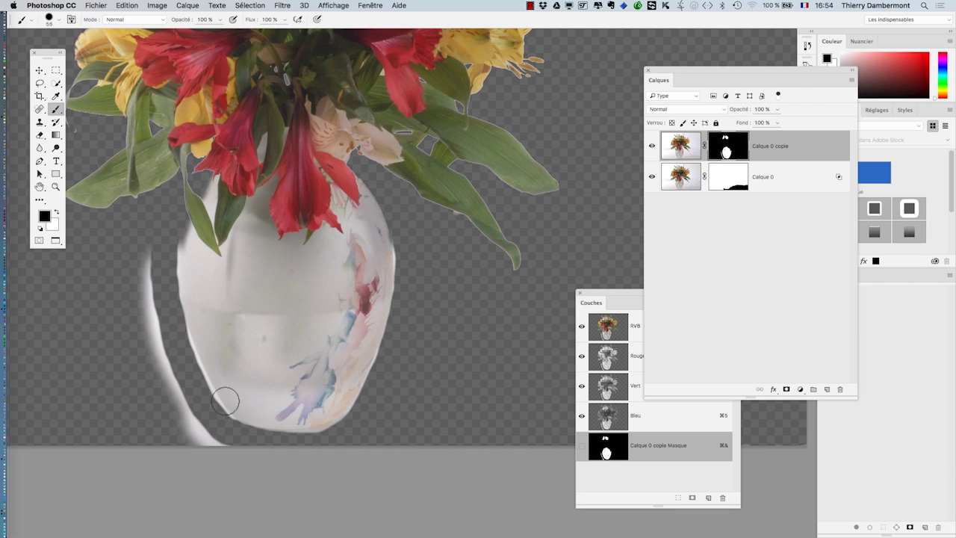
pyautogui.moveTo(119, 216)
pyautogui.mouseDown()
pyautogui.moveTo(147, 257)
pyautogui.moveTo(173, 379)
pyautogui.moveTo(207, 446)
pyautogui.moveTo(132, 295)
pyautogui.mouseUp()
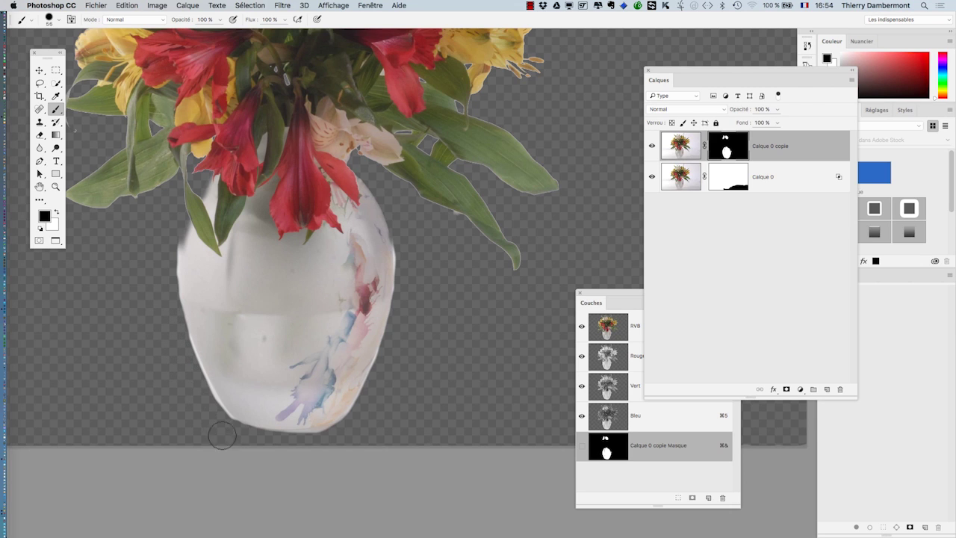
pyautogui.moveTo(172, 332)
pyautogui.mouseDown()
pyautogui.moveTo(228, 425)
pyautogui.moveTo(260, 453)
pyautogui.moveTo(329, 452)
pyautogui.mouseUp()
pyautogui.moveTo(409, 227); pyautogui.dragTo(410, 272)
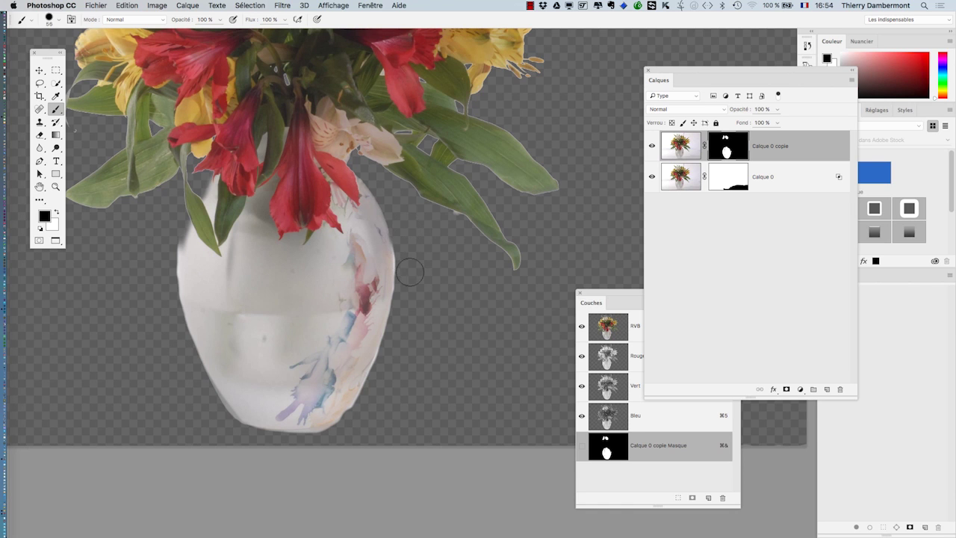
pyautogui.press('super+0')
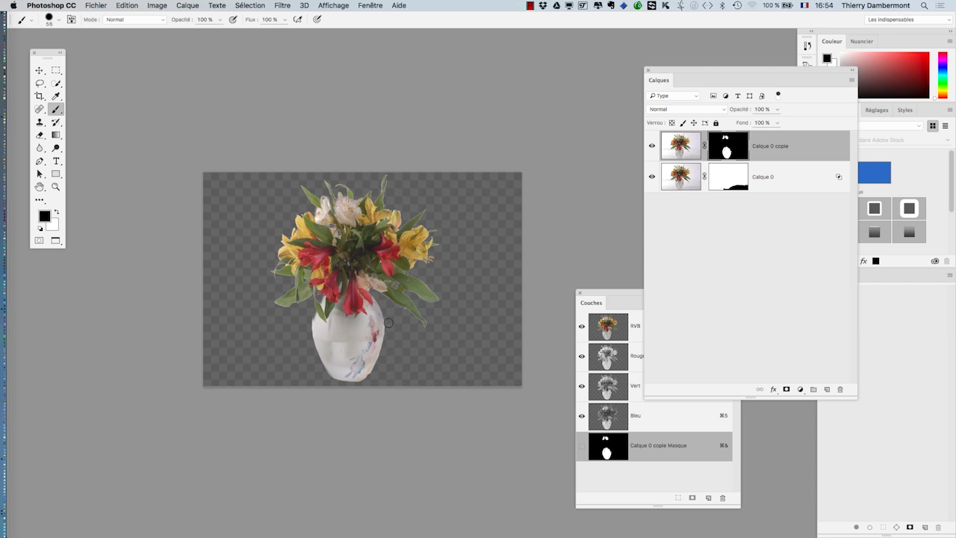
# Switch to Firefox and search Google Images for desert "public domain"
pyautogui.moveTo(6, 331)
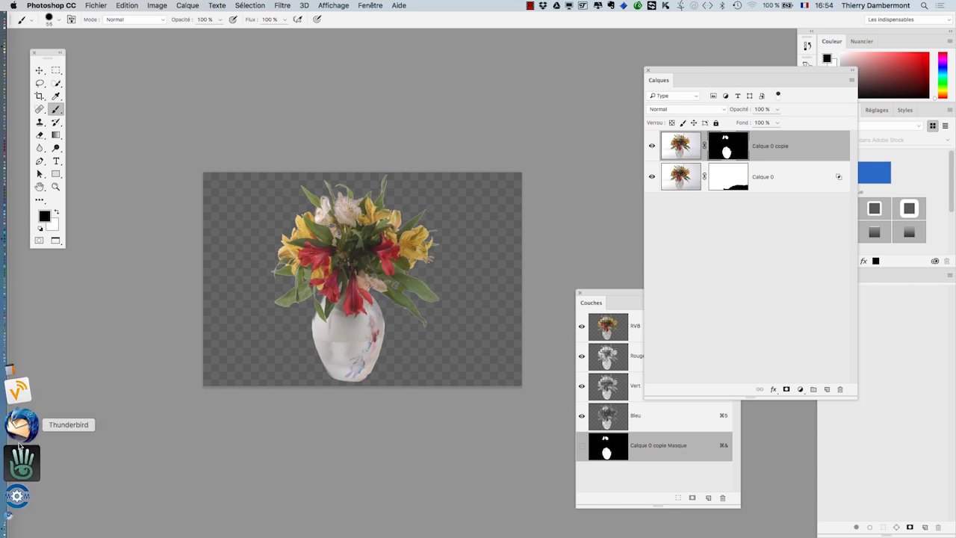
pyautogui.click(21, 484)
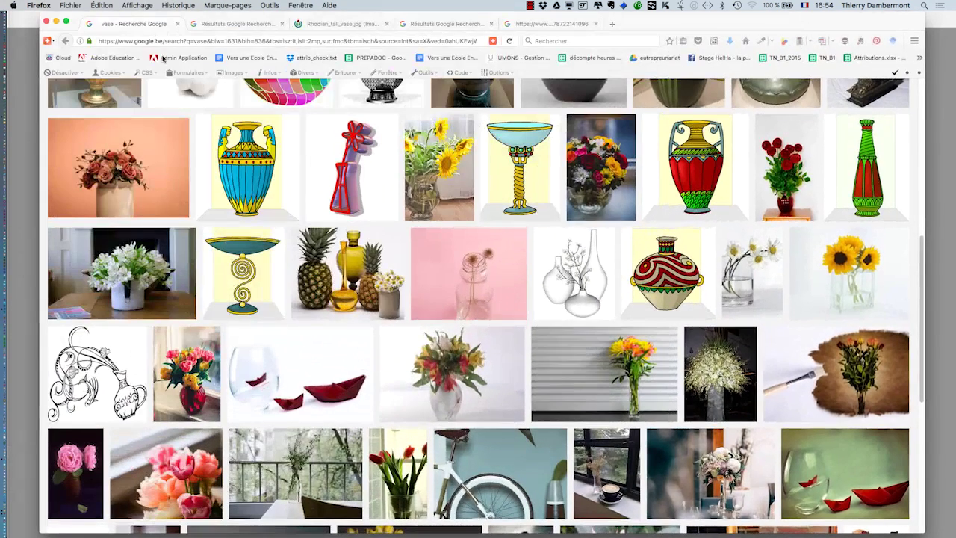
pyautogui.scroll(10, 272, 196)
pyautogui.moveTo(132, 93); pyautogui.dragTo(102, 85)
pyautogui.write('desert ')
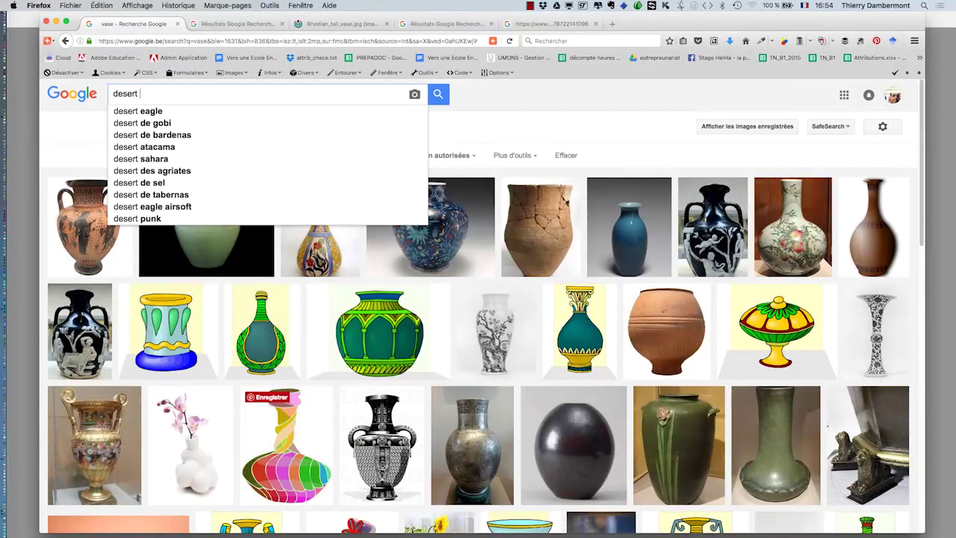
pyautogui.write('"public do')
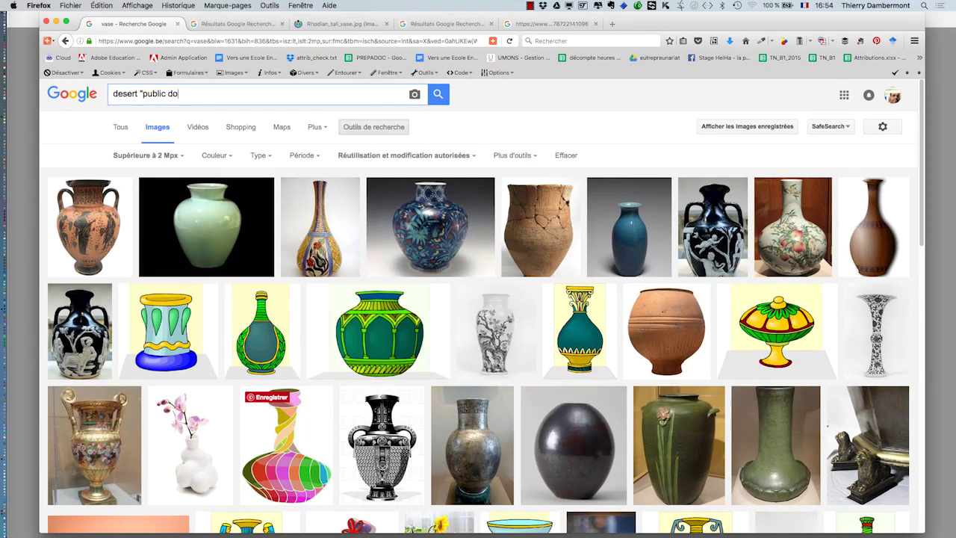
pyautogui.write('main"')
pyautogui.press('Return')
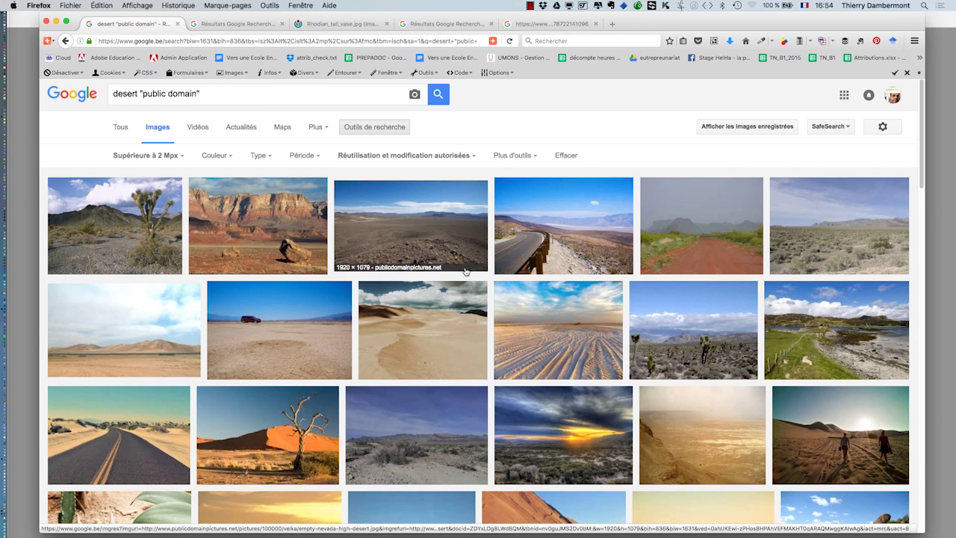
# Open the Joshua tree desert photo from the results at full size and save it in the Photoshop fonds blancs folder
pyautogui.scroll(-1, 426, 217)
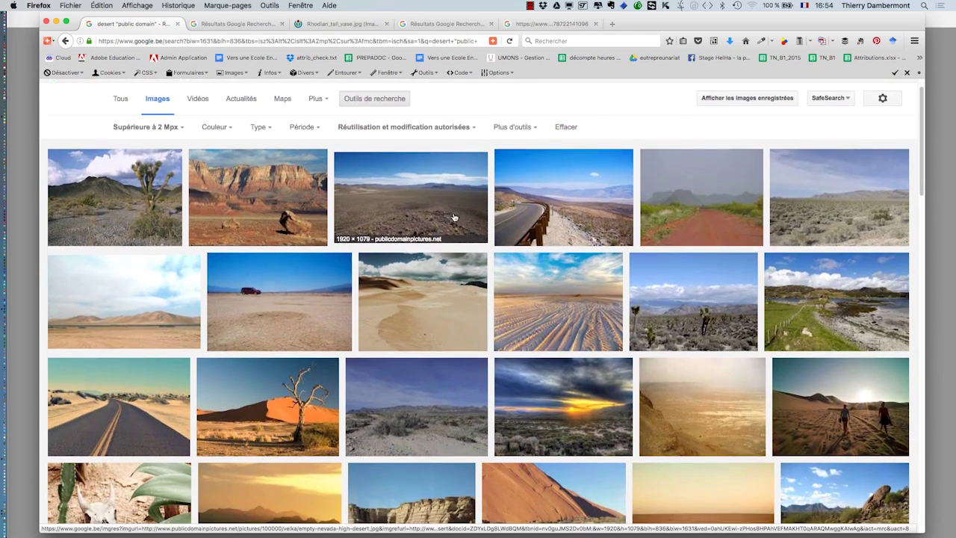
pyautogui.keyDown('super'); pyautogui.click(106, 214); pyautogui.keyUp('super')
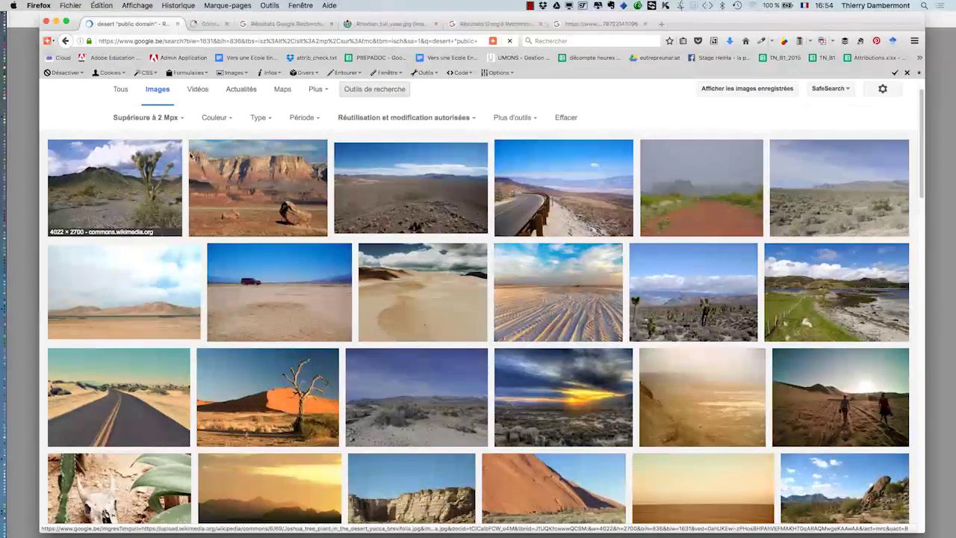
pyautogui.click(249, 25)
pyautogui.click(729, 263)
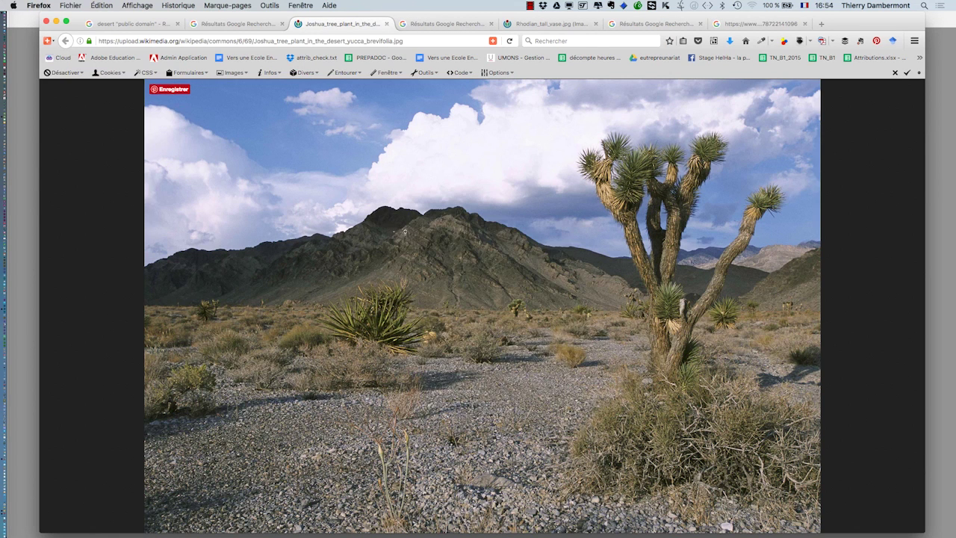
pyautogui.rightClick(390, 225)
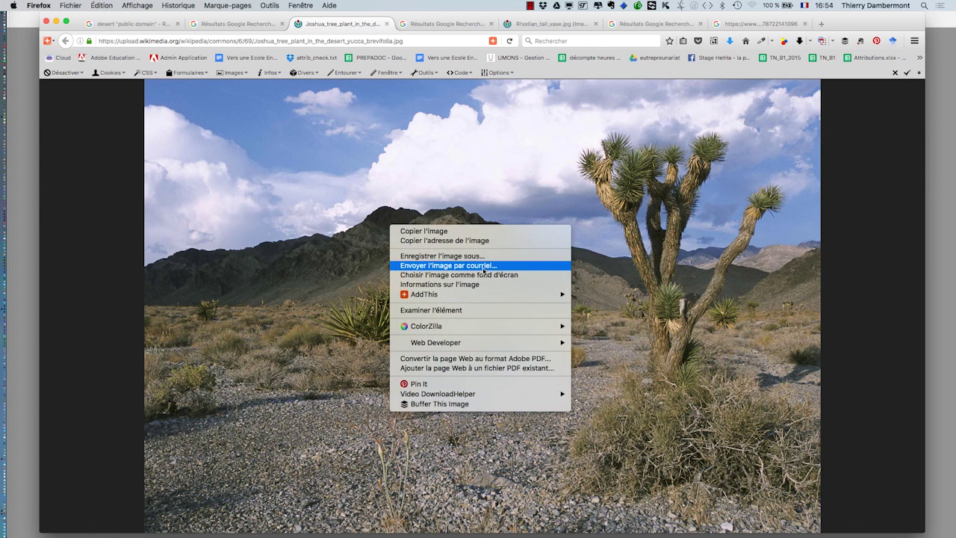
pyautogui.click(442, 255)
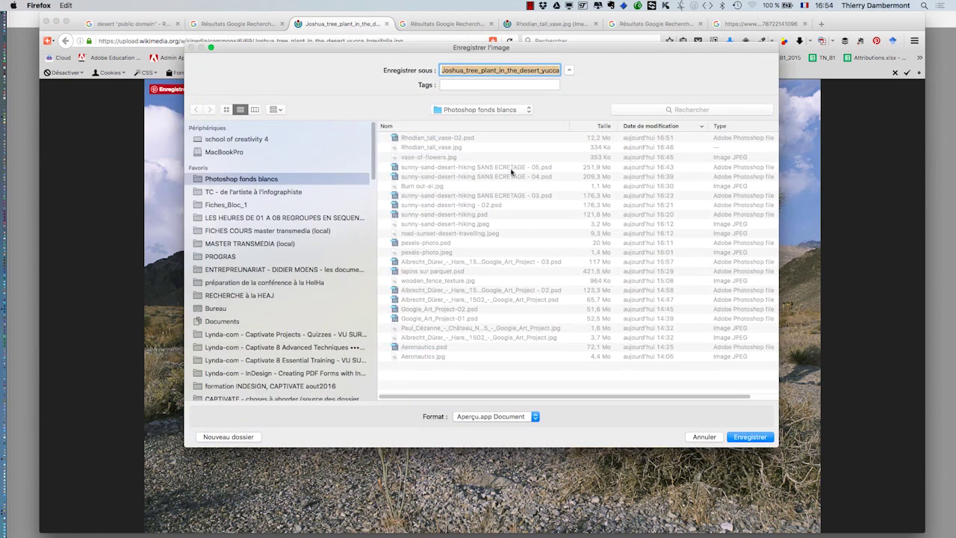
pyautogui.click(745, 437)
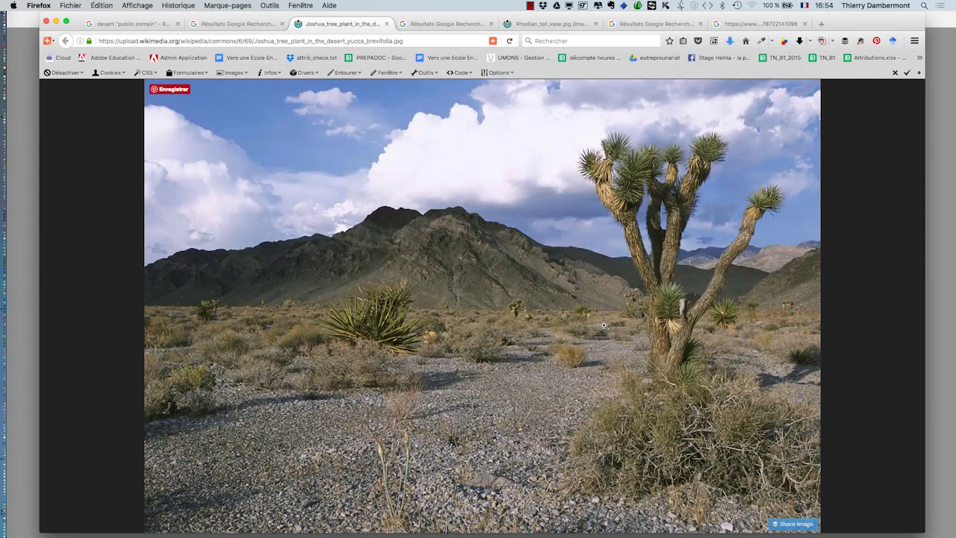
# Switch to Photoshop, open the Joshua_tree_plant_in_the_desert_yucca_brevifolia.jpg photo and detach it into its own window
pyautogui.press('super+Tab')
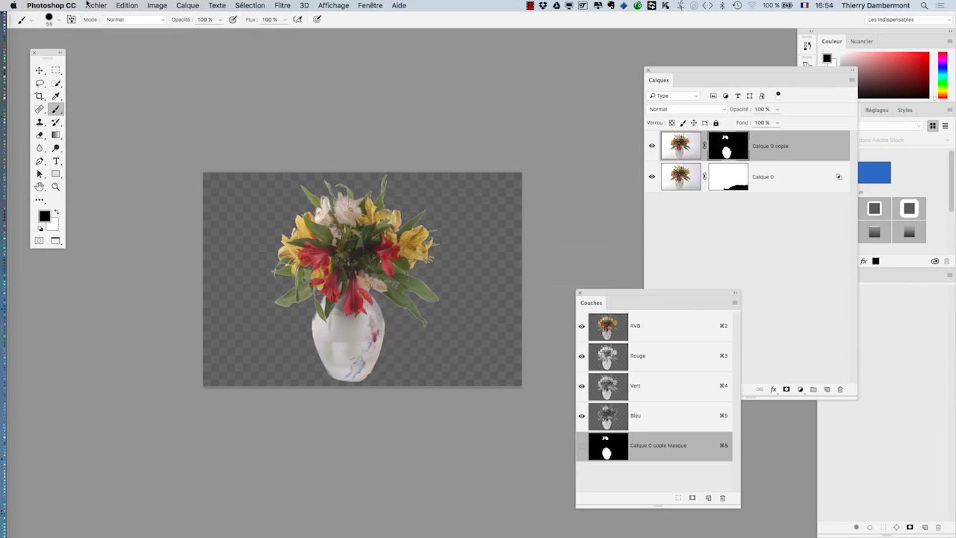
pyautogui.click(89, 5)
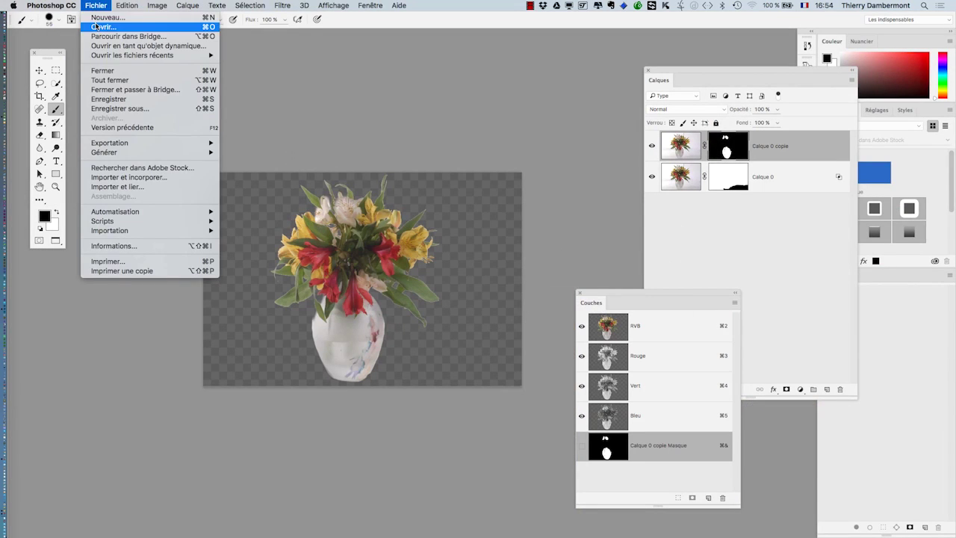
pyautogui.click(98, 29)
pyautogui.click(555, 118)
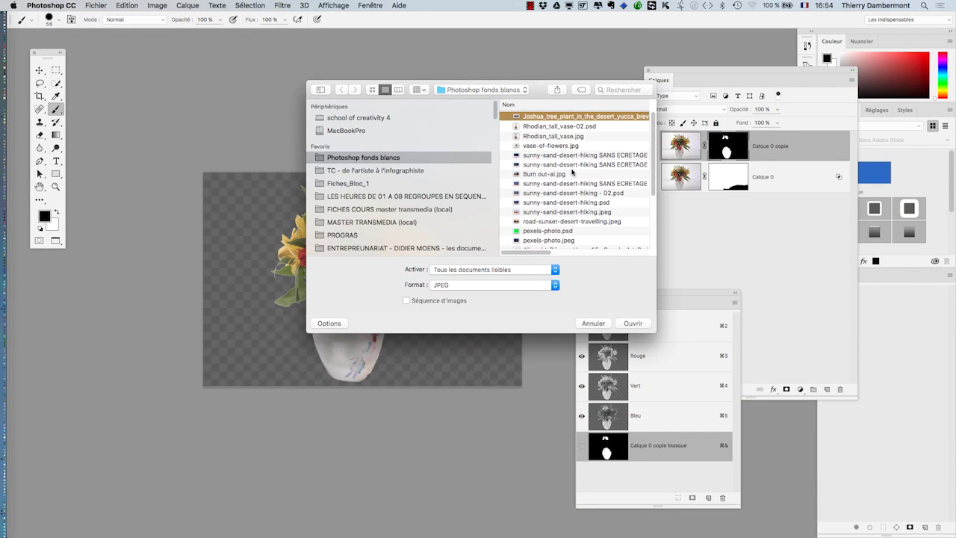
pyautogui.click(633, 323)
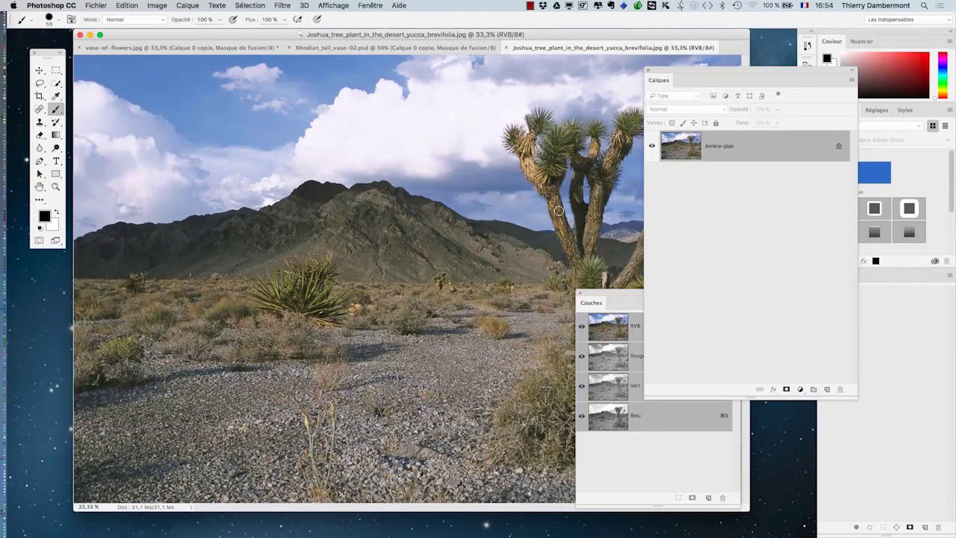
pyautogui.moveTo(544, 51); pyautogui.dragTo(560, 90)
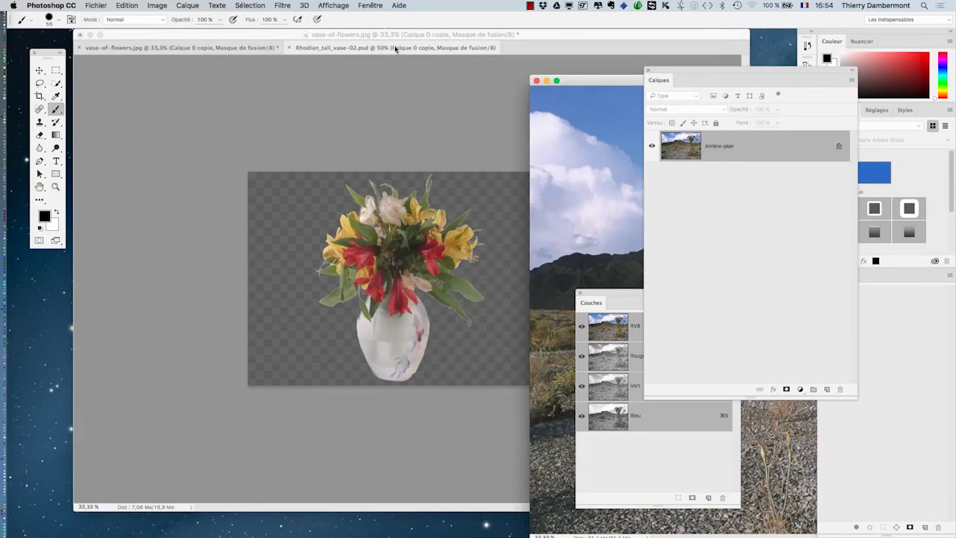
# Group the two layers of vase-of-flowers.jpg as Groupe 1 and copy the group into the desert photo with the Move tool
pyautogui.click(40, 71)
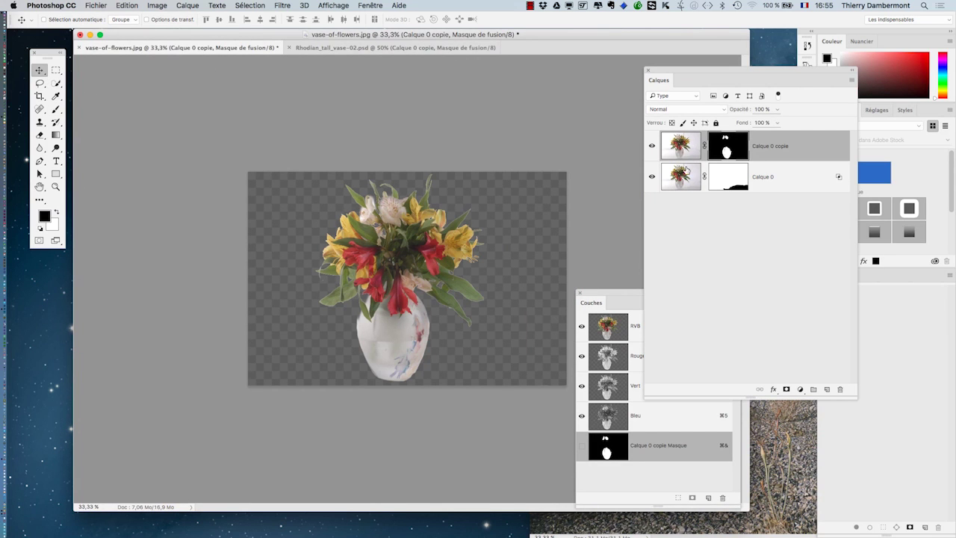
pyautogui.click(684, 175)
pyautogui.click(852, 80)
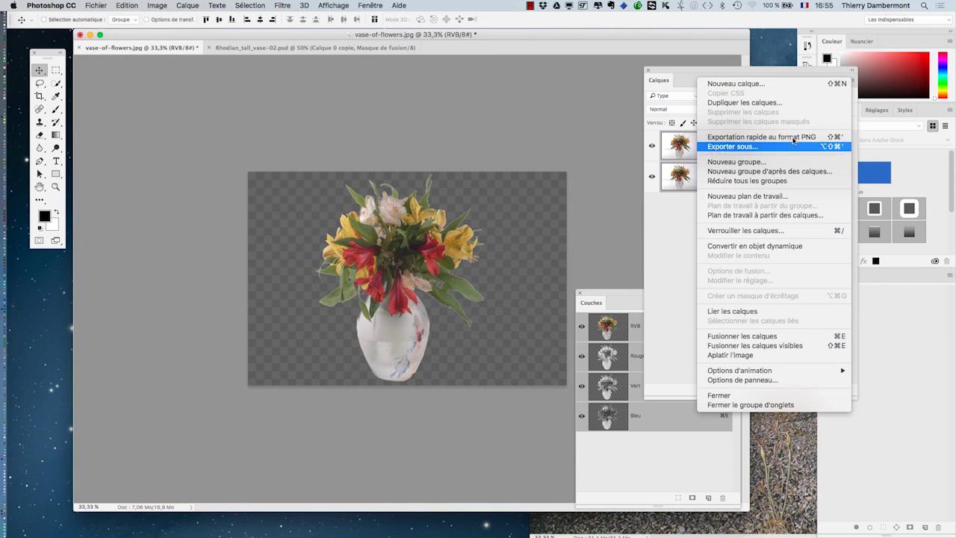
pyautogui.click(721, 174)
pyautogui.click(581, 249)
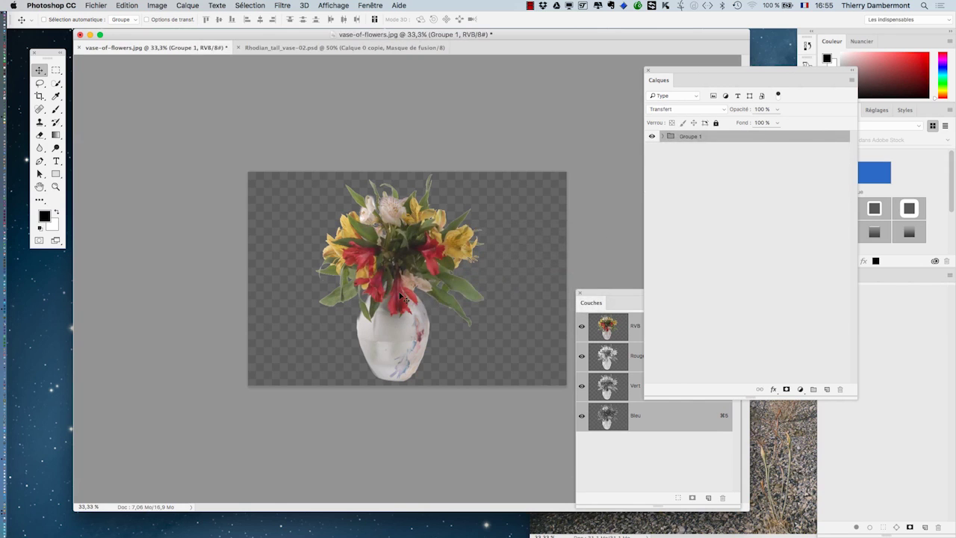
pyautogui.moveTo(385, 351); pyautogui.dragTo(783, 458)
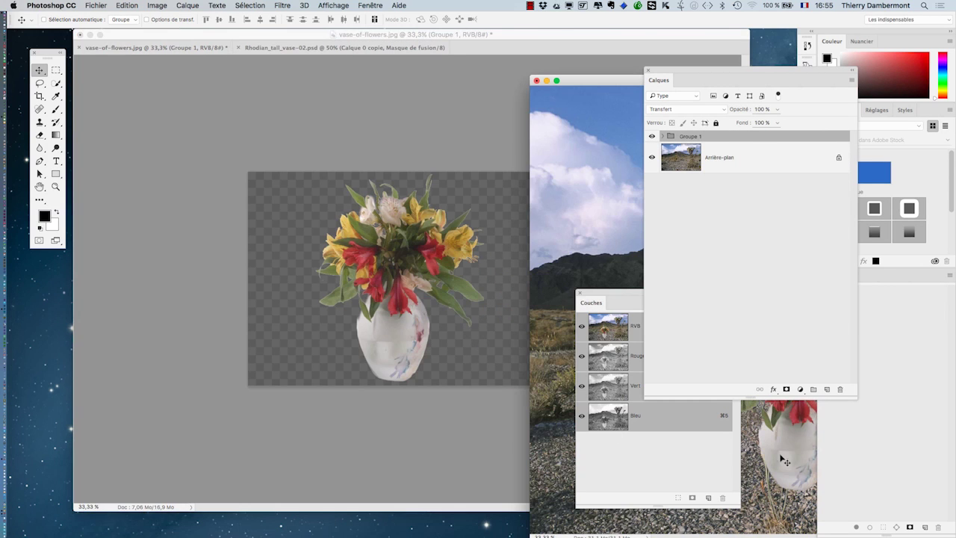
# Group the two layers of Rhodian_tall_vase-02.psd as Groupe 1 and copy the group into the desert photo
pyautogui.click(207, 47)
pyautogui.click(274, 47)
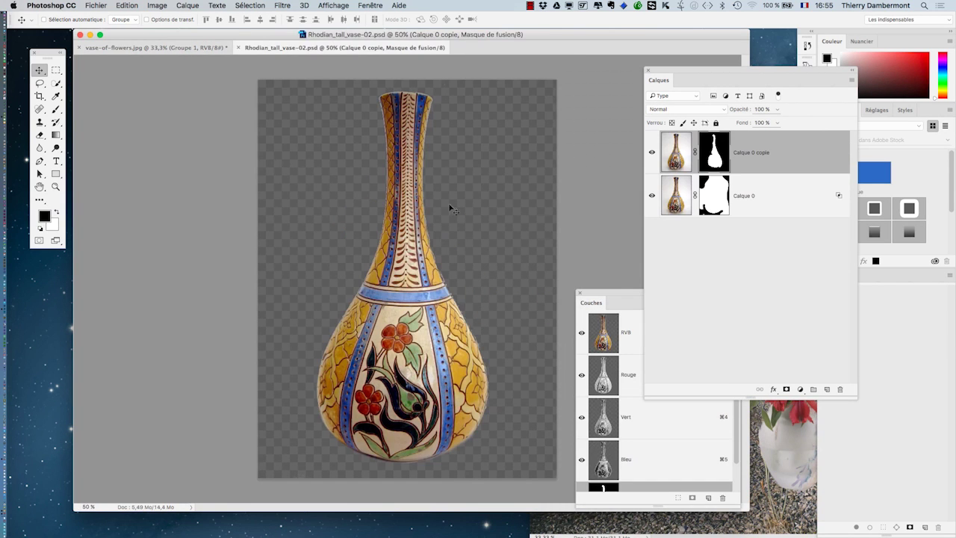
pyautogui.keyDown('shift'); pyautogui.click(772, 193); pyautogui.keyUp('shift')
pyautogui.click(851, 80)
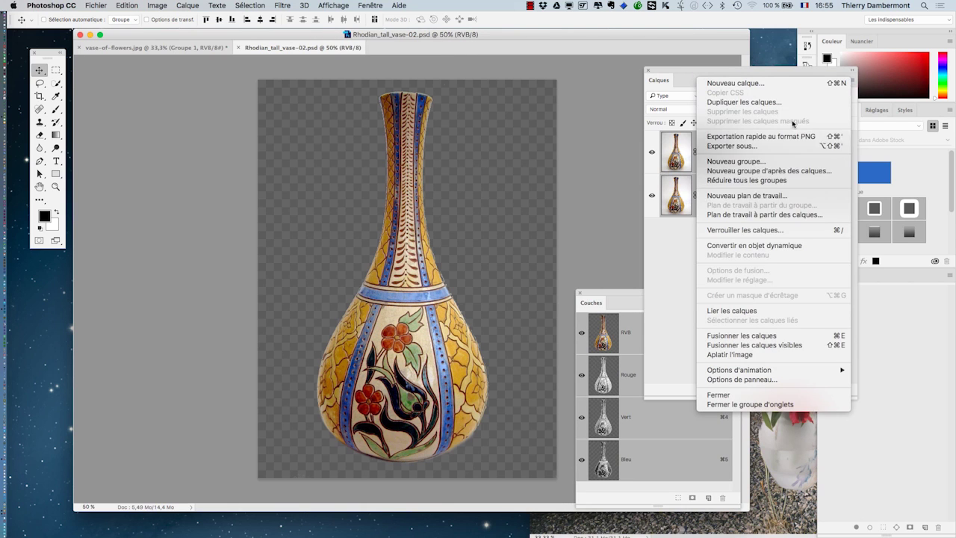
pyautogui.click(785, 170)
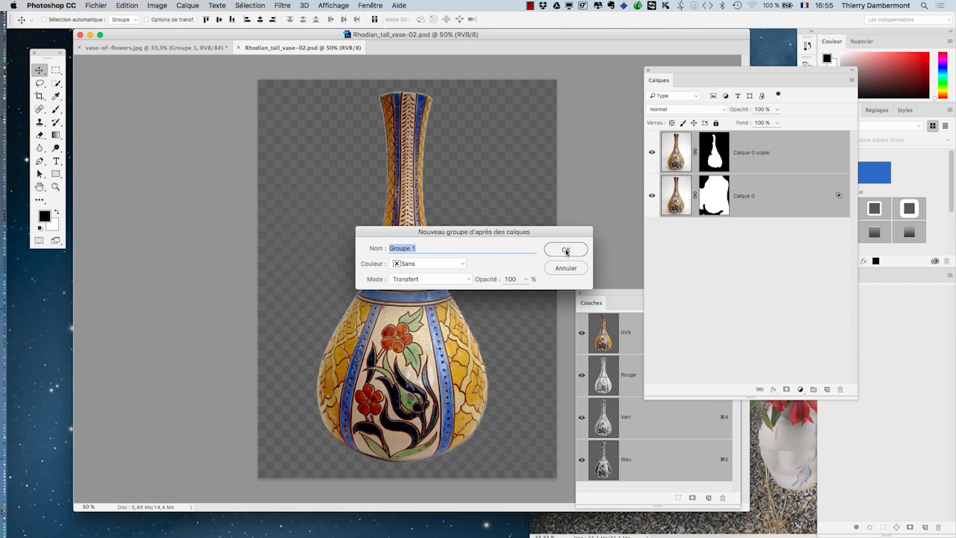
pyautogui.click(567, 252)
pyautogui.moveTo(430, 332); pyautogui.dragTo(767, 490)
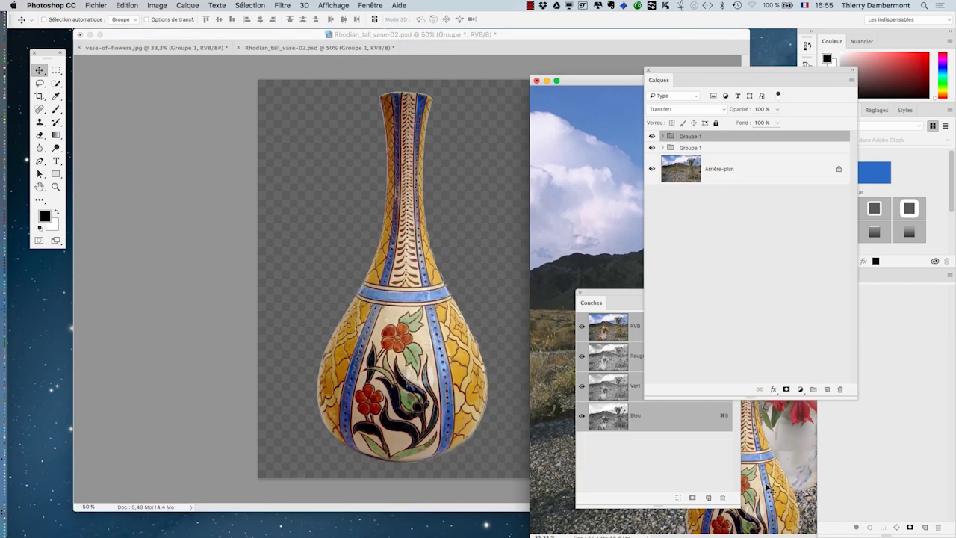
# Move the tall vase onto the gravel to the left of the flower bouquet and select the bouquet's group
pyautogui.doubleClick(596, 86)
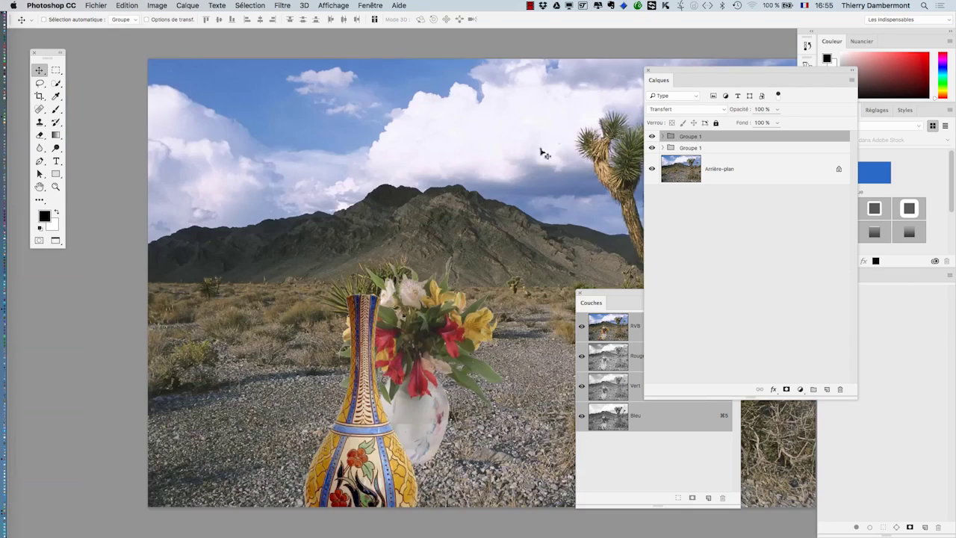
pyautogui.hscroll(3, 384, 184)
pyautogui.scroll(-2, 384, 184)
pyautogui.moveTo(234, 340); pyautogui.dragTo(154, 257)
pyautogui.click(704, 148)
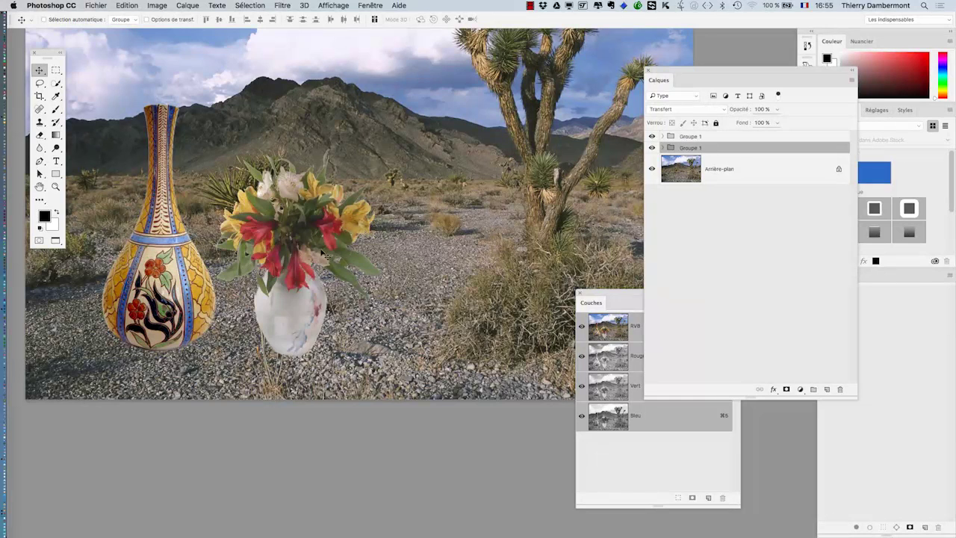
# Move the flower bouquet back toward the hills beside the Joshua tree and shift the tall vase slightly toward it
pyautogui.moveTo(315, 260); pyautogui.dragTo(424, 182)
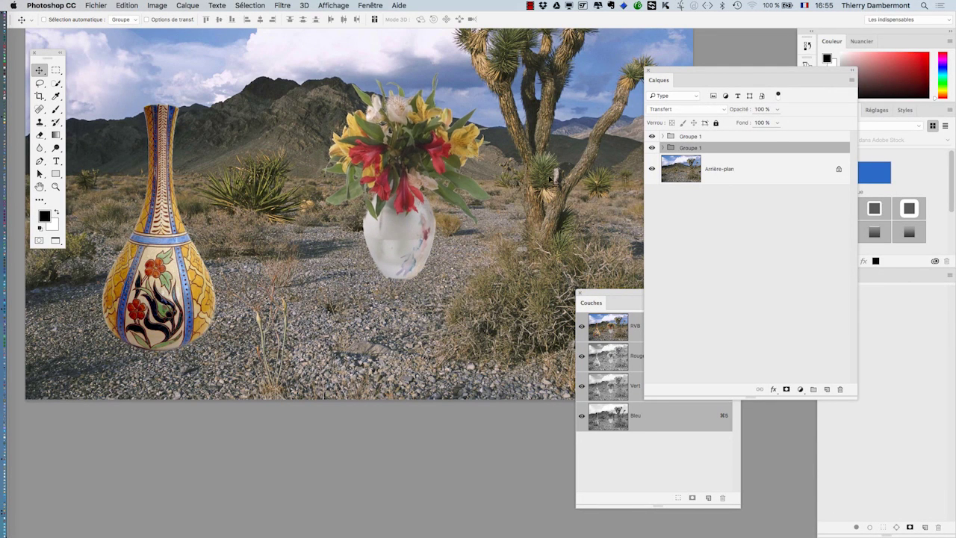
pyautogui.click(693, 139)
pyautogui.moveTo(153, 253); pyautogui.dragTo(184, 239)
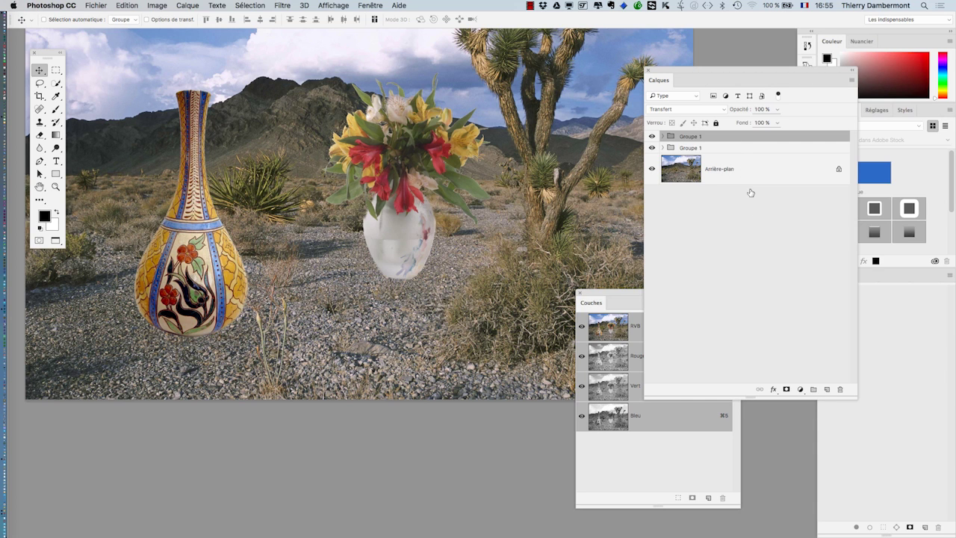
# Add an empty layer directly above the bouquet's group and another directly above the desert background layer
pyautogui.click(732, 150)
pyautogui.click(827, 389)
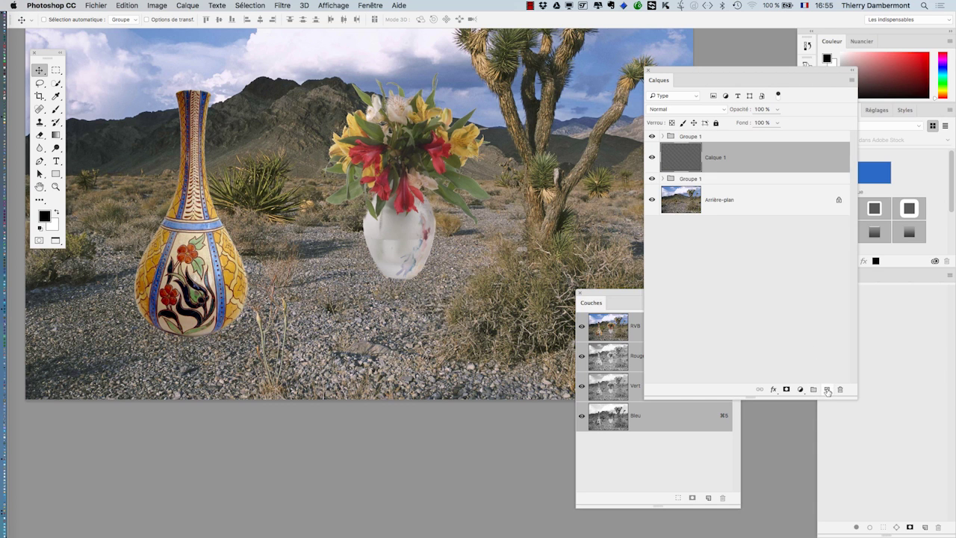
pyautogui.click(738, 202)
pyautogui.click(827, 389)
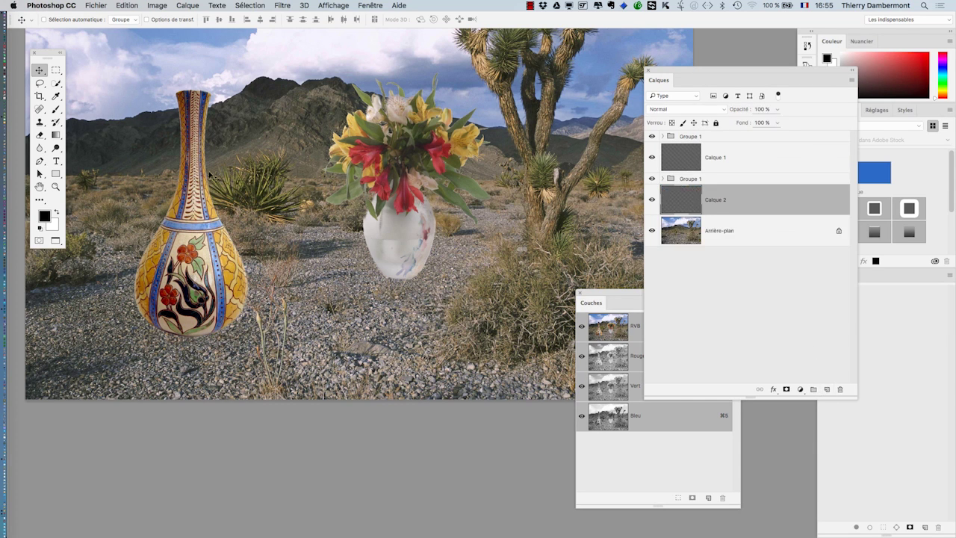
# Set up a soft black brush of about 500 px with a flattened tip at 0° angle and 44% roundness
pyautogui.click(56, 109)
pyautogui.moveTo(401, 172)
pyautogui.keyDown('ctrl'); pyautogui.keyDown('alt'); pyautogui.mouseDown()
pyautogui.moveTo(446, 167)
pyautogui.moveTo(434, 128)
pyautogui.mouseUp(); pyautogui.keyUp('alt'); pyautogui.keyUp('ctrl')
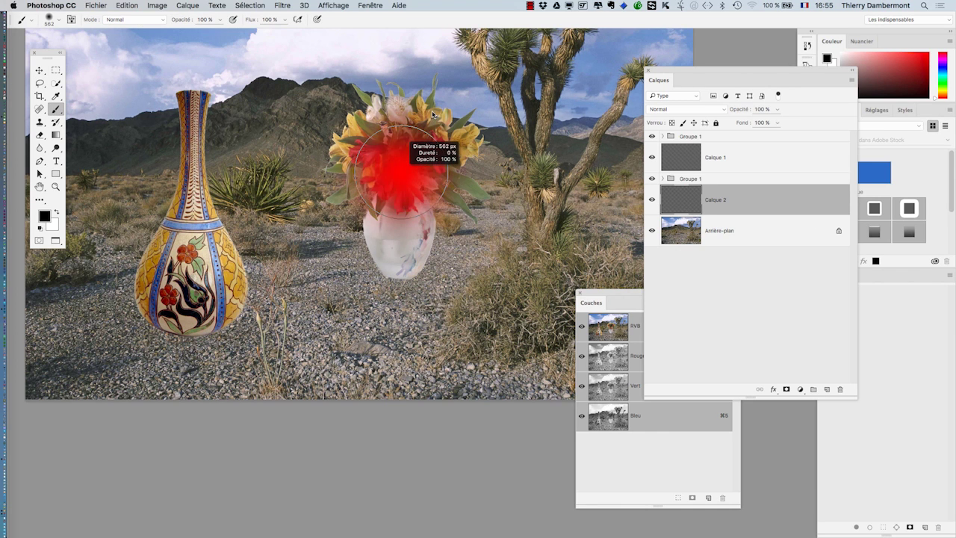
pyautogui.click(370, 6)
pyautogui.click(374, 177)
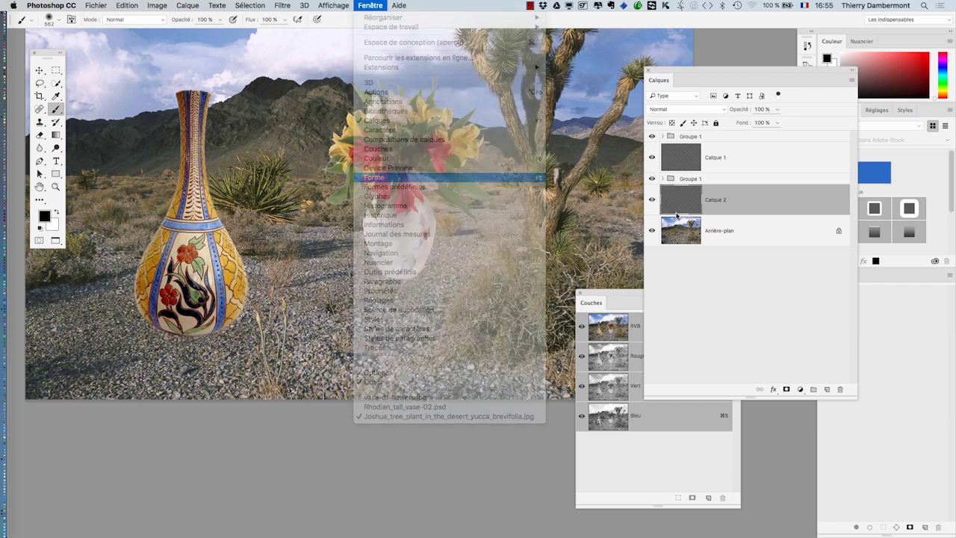
pyautogui.moveTo(752, 184); pyautogui.dragTo(759, 188)
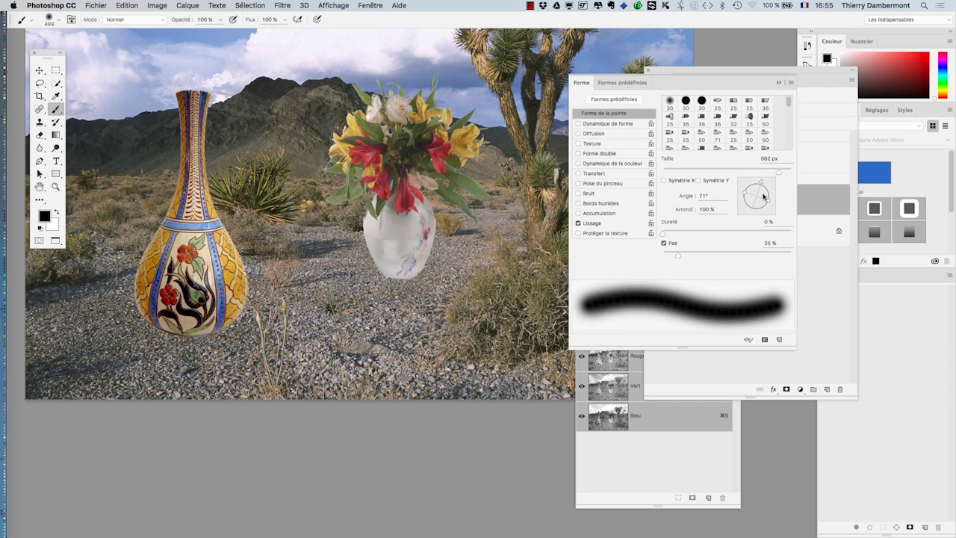
pyautogui.doubleClick(713, 197)
pyautogui.write('0')
pyautogui.press('Tab')
pyautogui.moveTo(756, 185); pyautogui.dragTo(757, 193)
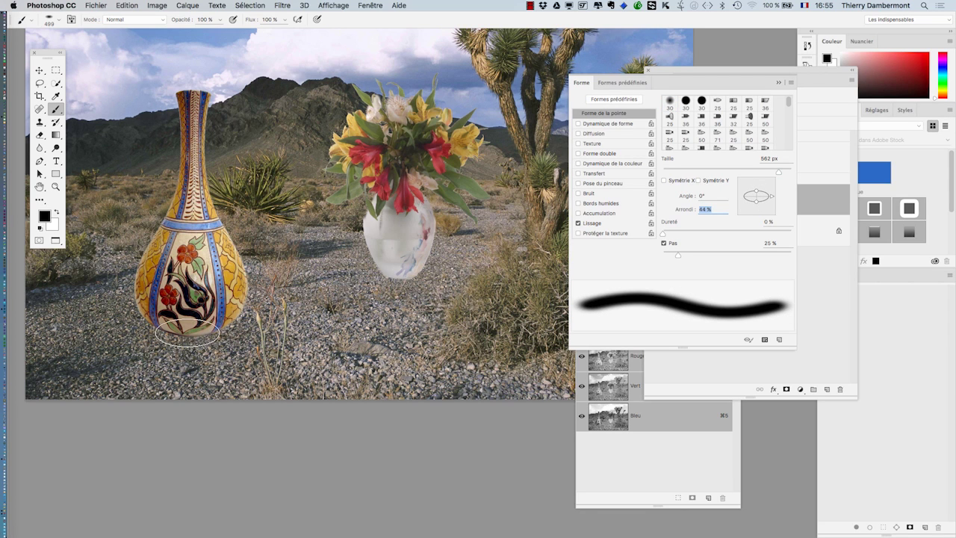
# Paint a shadow under the tall vase on Calque 2 and transform it to about 125% width and 67% height
pyautogui.click(192, 335)
pyautogui.press('super+t')
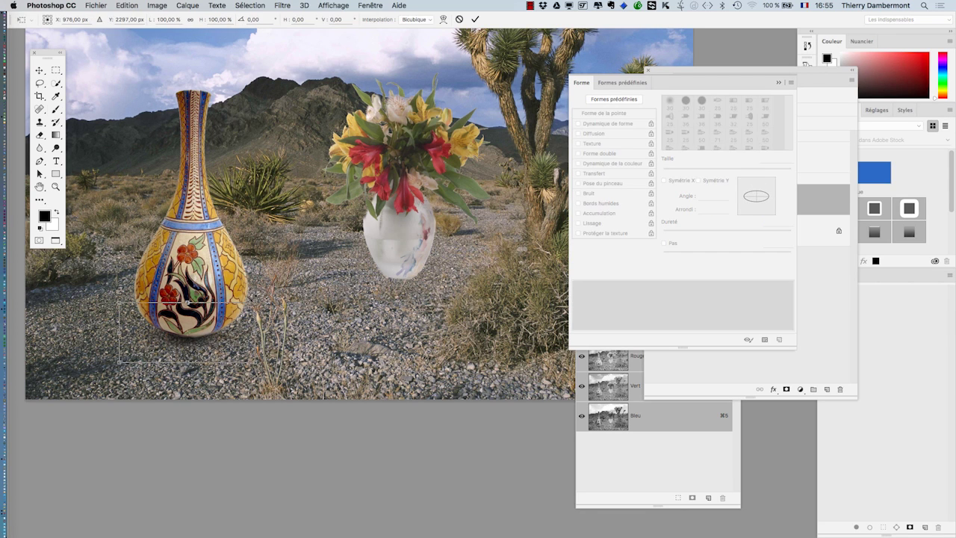
pyautogui.moveTo(255, 301); pyautogui.dragTo(271, 313)
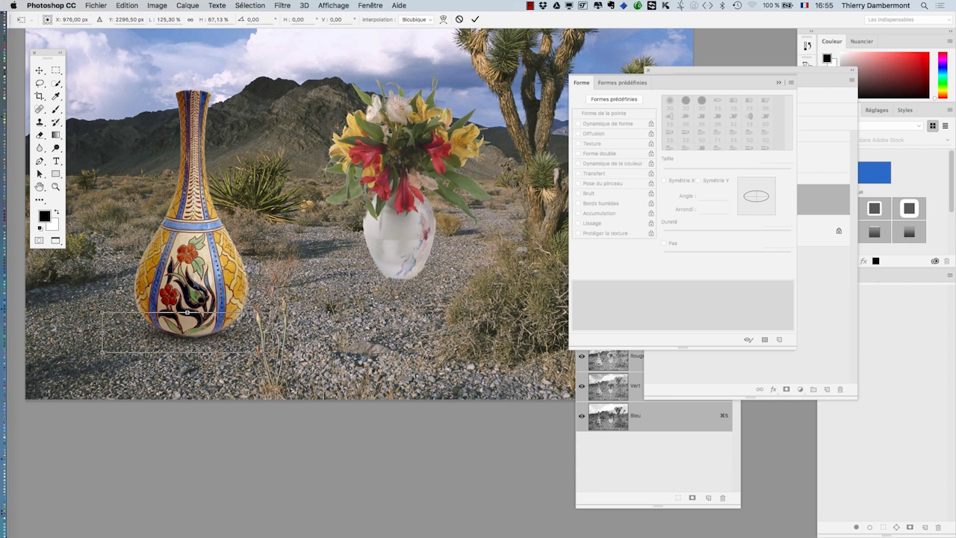
pyautogui.click(475, 19)
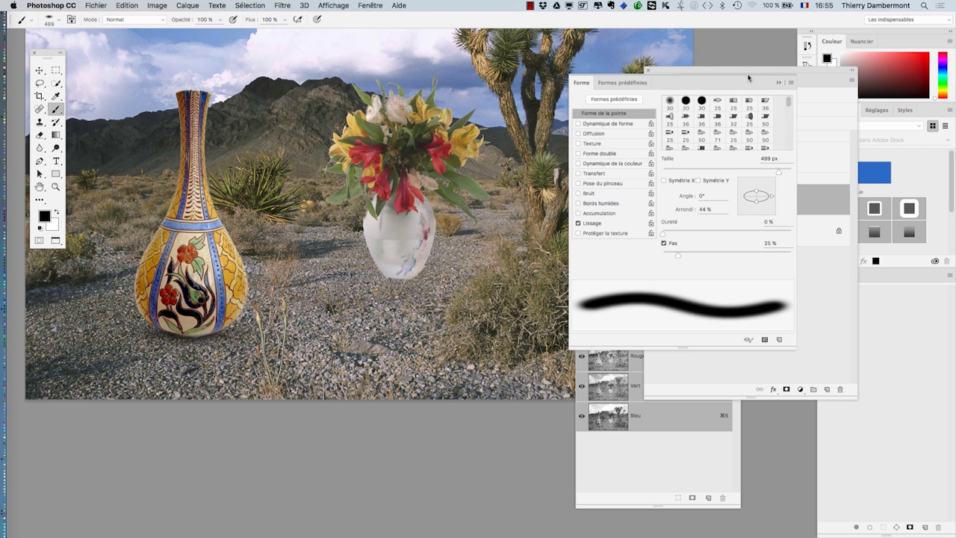
# Paint a shadow under the flower vase on Calque 1 and transform it to about 101% width and 33% height beneath the vase's base
pyautogui.moveTo(749, 77); pyautogui.dragTo(489, 344)
pyautogui.doubleClick(489, 345)
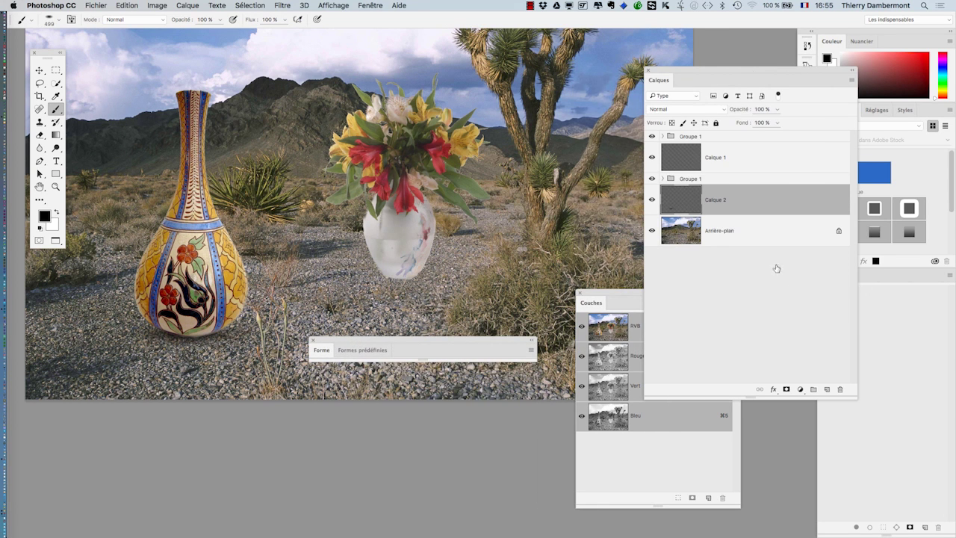
pyautogui.click(713, 159)
pyautogui.click(398, 285)
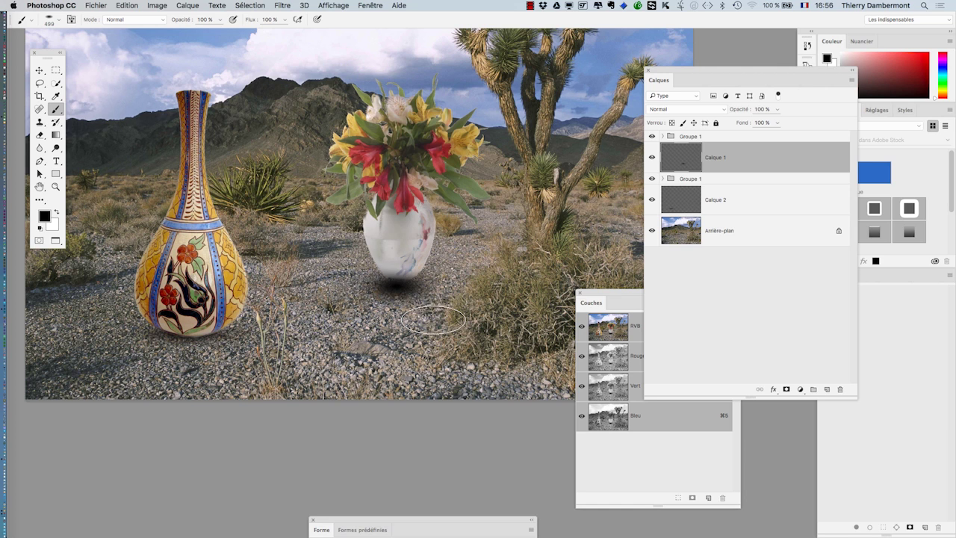
pyautogui.hotkey('ctrl', 't')
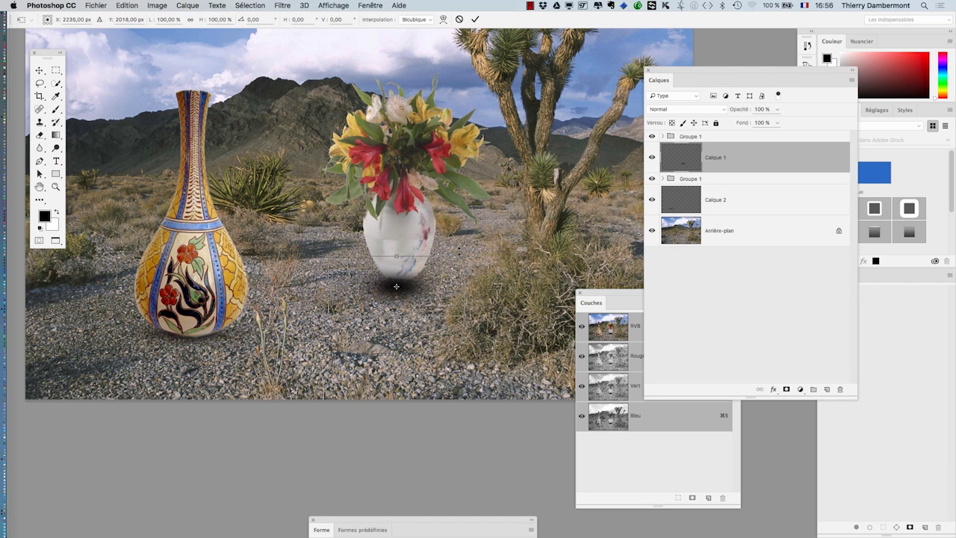
pyautogui.moveTo(463, 256); pyautogui.dragTo(424, 275)
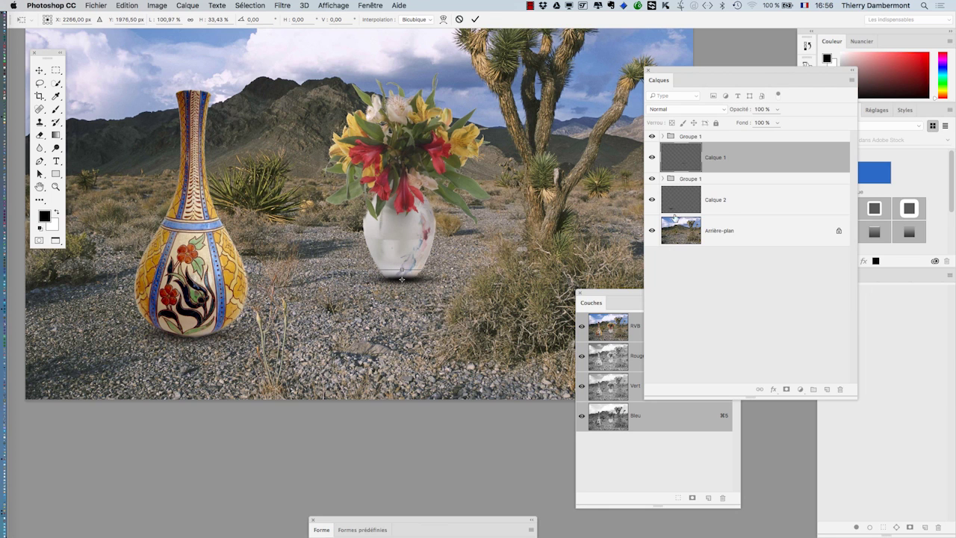
pyautogui.click(476, 21)
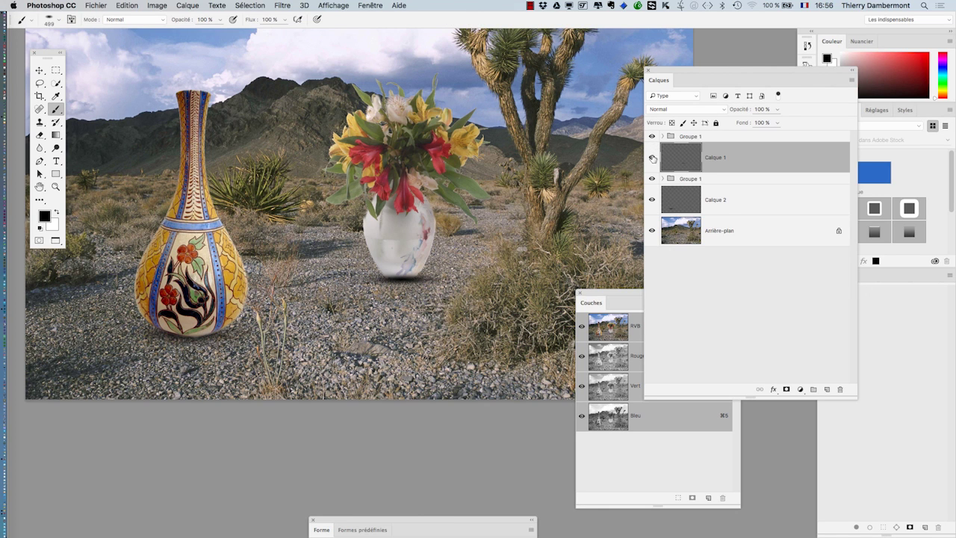
# Swap the two shadow layers so Calque 2 sits under the tall vase's group and Calque 1 under the bouquet's group
pyautogui.click(652, 137)
pyautogui.click(652, 138)
pyautogui.moveTo(714, 167); pyautogui.dragTo(717, 146)
pyautogui.press('super+z')
# Lower the opacity of the tall vase's shadow layer to 80% and of the flower vase's shadow layer to 62%
pyautogui.click(777, 109)
pyautogui.moveTo(761, 121); pyautogui.dragTo(757, 124)
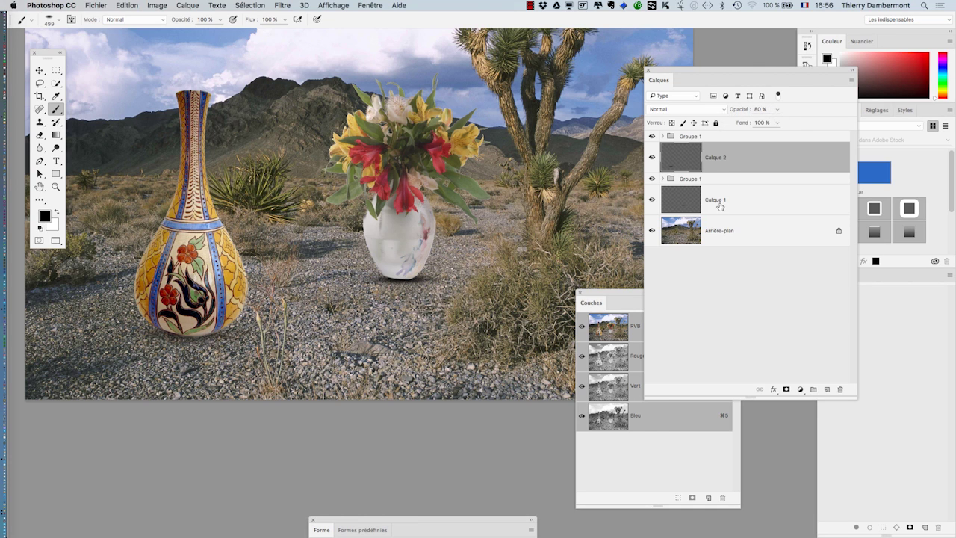
pyautogui.click(721, 196)
pyautogui.click(777, 111)
pyautogui.moveTo(760, 122); pyautogui.dragTo(757, 123)
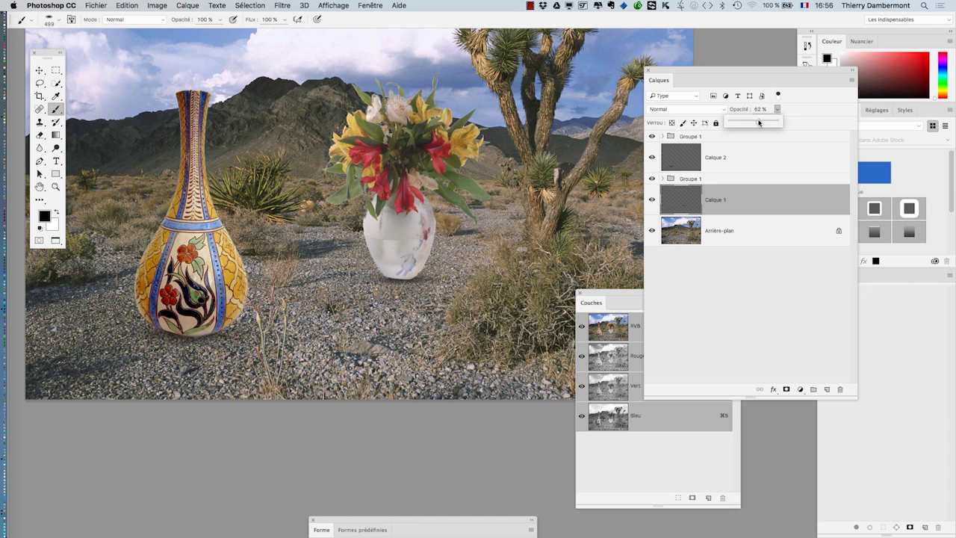
# Group the bouquet's group with its shadow layer Calque 1 as Groupe 2
pyautogui.keyDown('alt'); pyautogui.click(459, 279); pyautogui.keyUp('alt')
pyautogui.keyDown('alt'); pyautogui.click(458, 281); pyautogui.keyUp('alt')
pyautogui.keyDown('super'); pyautogui.click(406, 279); pyautogui.keyUp('super')
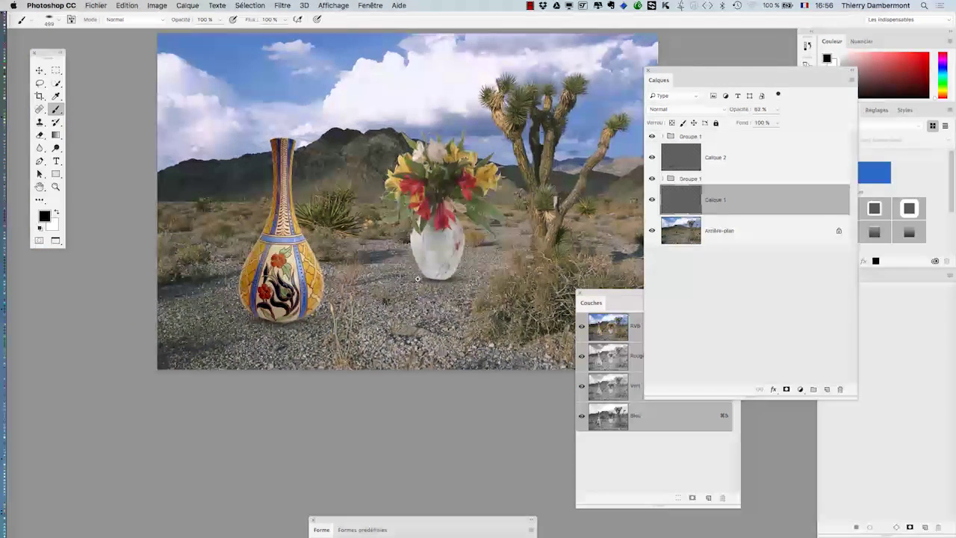
pyautogui.moveTo(404, 278); pyautogui.dragTo(366, 278)
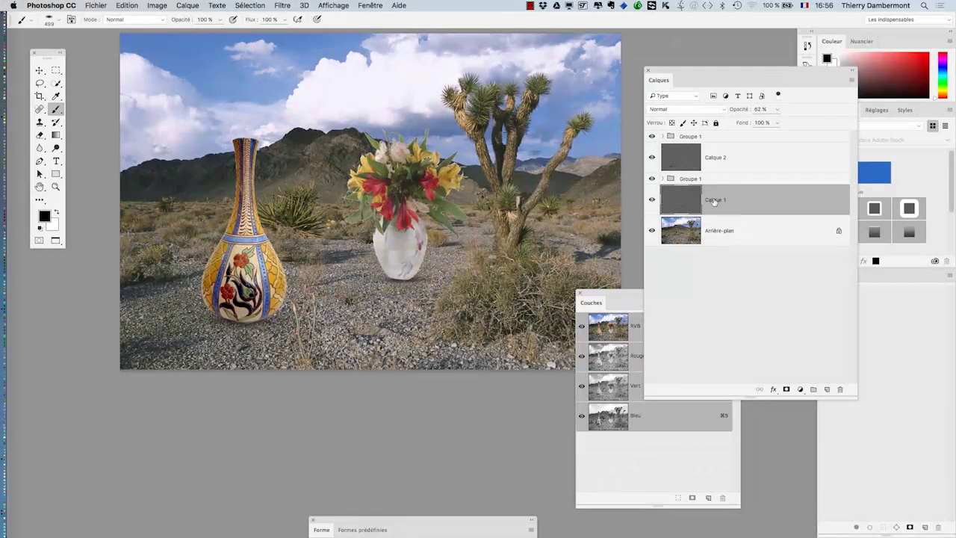
pyautogui.keyDown('shift'); pyautogui.click(719, 181); pyautogui.keyUp('shift')
pyautogui.click(851, 80)
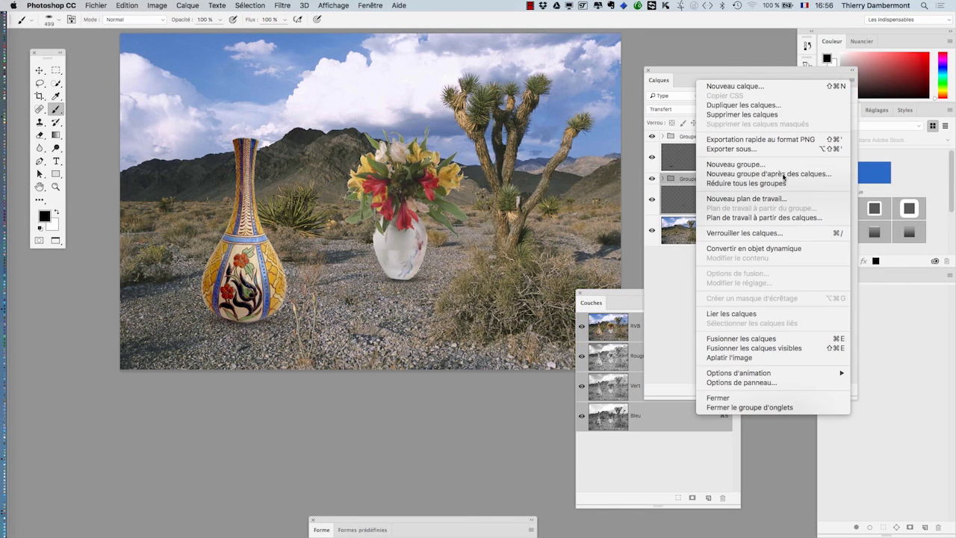
pyautogui.click(777, 179)
pyautogui.click(574, 249)
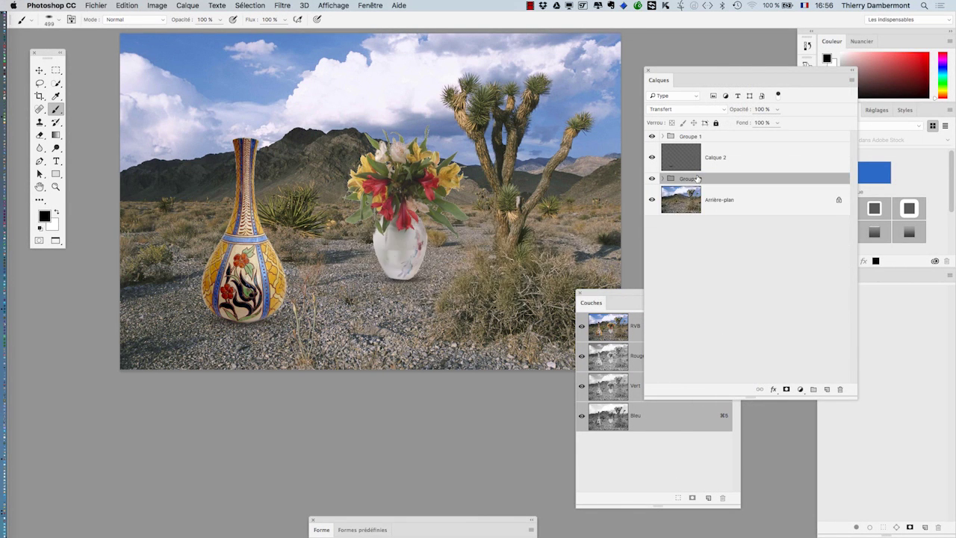
# Group the tall vase's group with its shadow layer Calque 2 as Groupe 3
pyautogui.click(710, 161)
pyautogui.keyDown('shift'); pyautogui.click(742, 140); pyautogui.keyUp('shift')
pyautogui.click(852, 79)
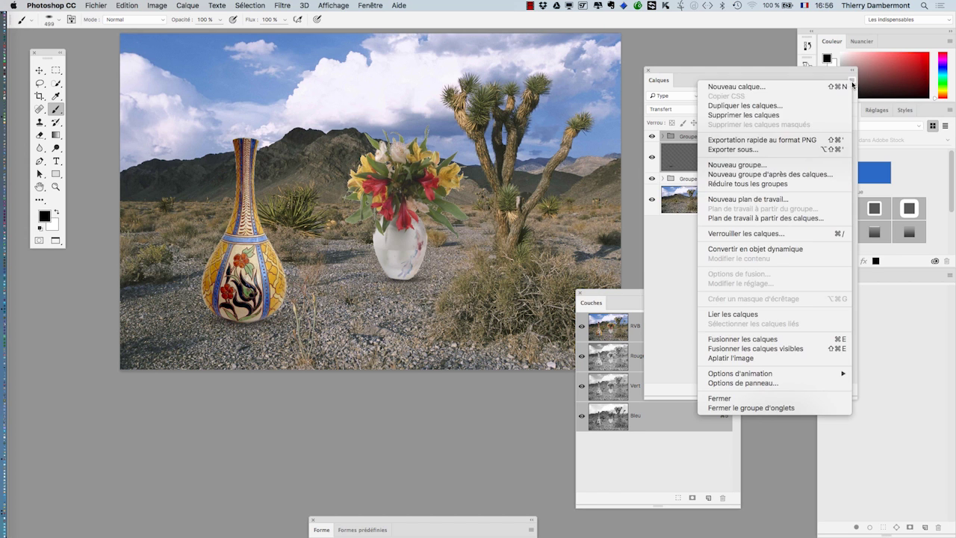
pyautogui.click(759, 178)
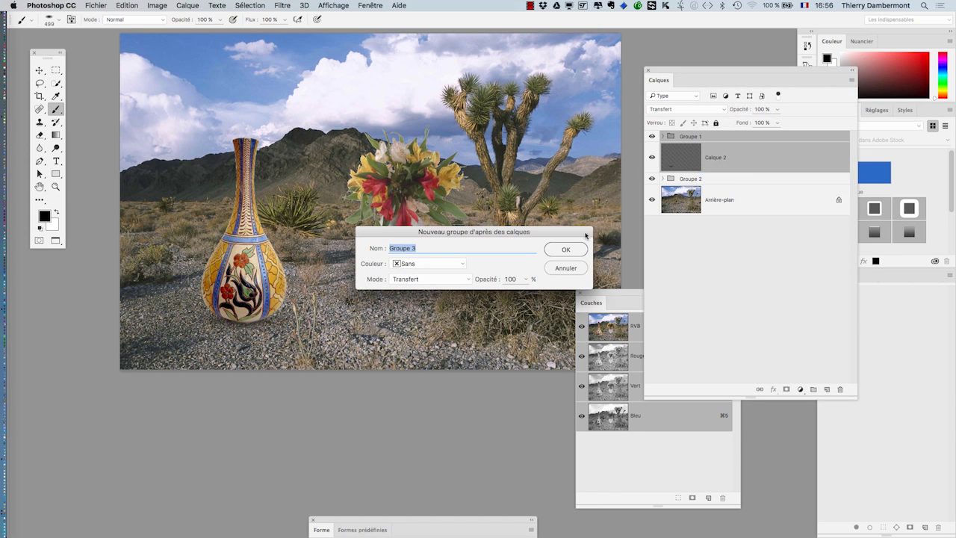
pyautogui.click(572, 249)
# Move the tall vase and the flower vase, each with its shadow, slightly farther back and left on the gravel
pyautogui.click(40, 73)
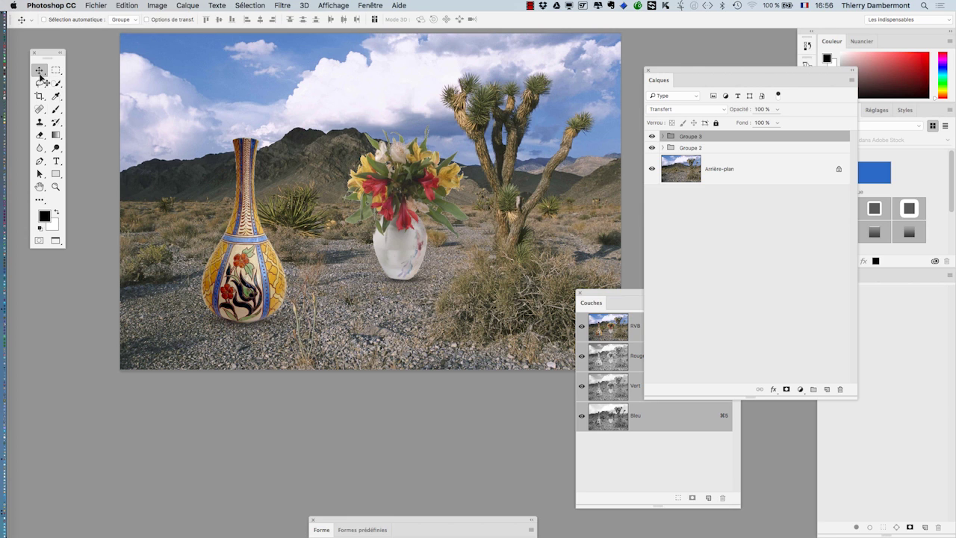
pyautogui.moveTo(221, 262); pyautogui.dragTo(206, 235)
pyautogui.click(694, 149)
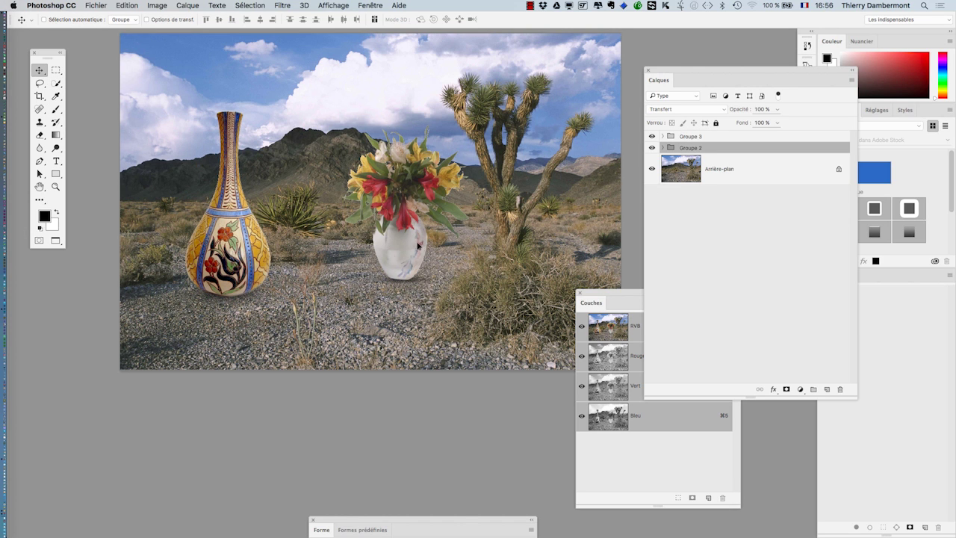
pyautogui.moveTo(418, 245); pyautogui.dragTo(391, 232)
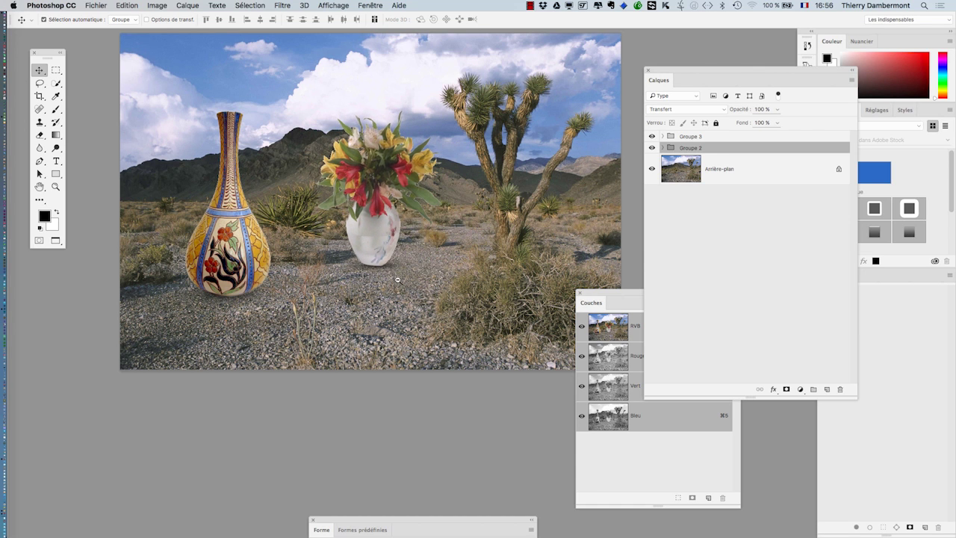
# Add a Curves adjustment layer named Courbes 1 directly above the desert background layer
pyautogui.keyDown('alt'); pyautogui.click(398, 280); pyautogui.keyUp('alt')
pyautogui.keyDown('alt'); pyautogui.click(399, 285); pyautogui.keyUp('alt')
pyautogui.click(355, 311)
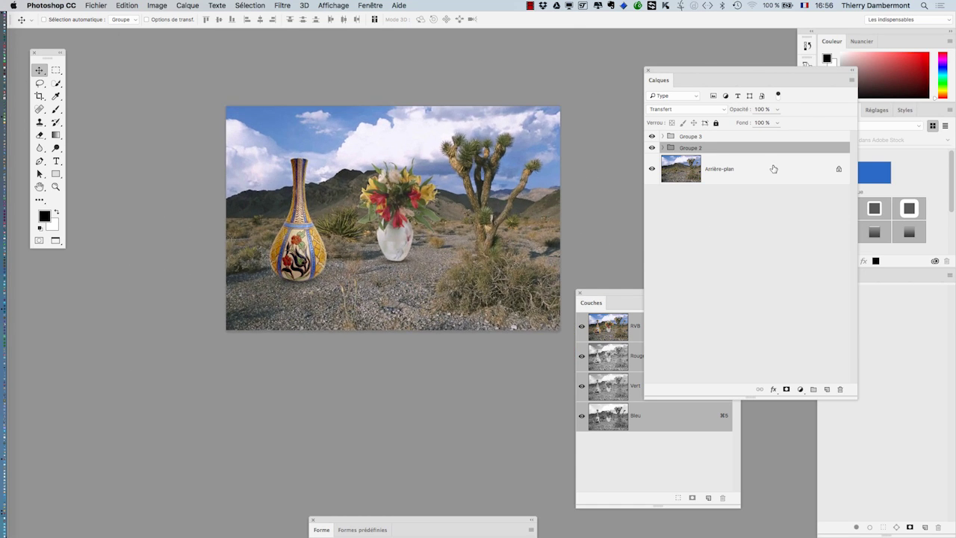
pyautogui.click(490, 293)
pyautogui.click(193, 5)
pyautogui.moveTo(236, 131)
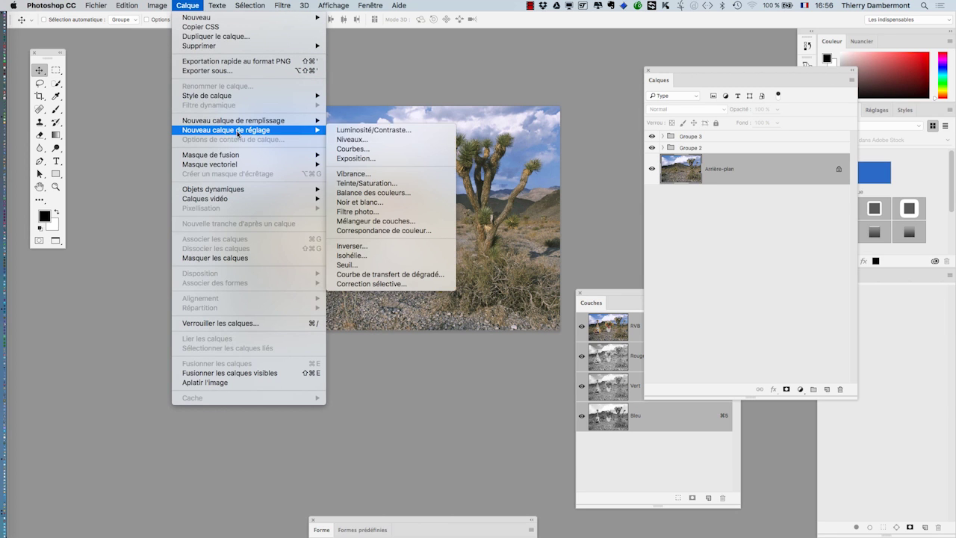
pyautogui.click(412, 149)
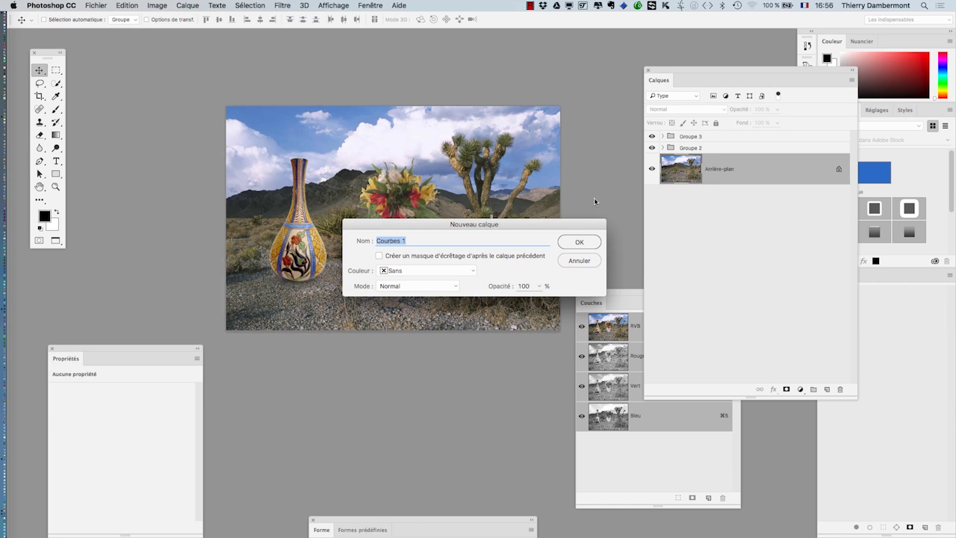
pyautogui.click(581, 244)
# Raise the darker tones of the curve to lighten the desert, compare before and after, and inspect the vases up close
pyautogui.moveTo(113, 350); pyautogui.dragTo(152, 216)
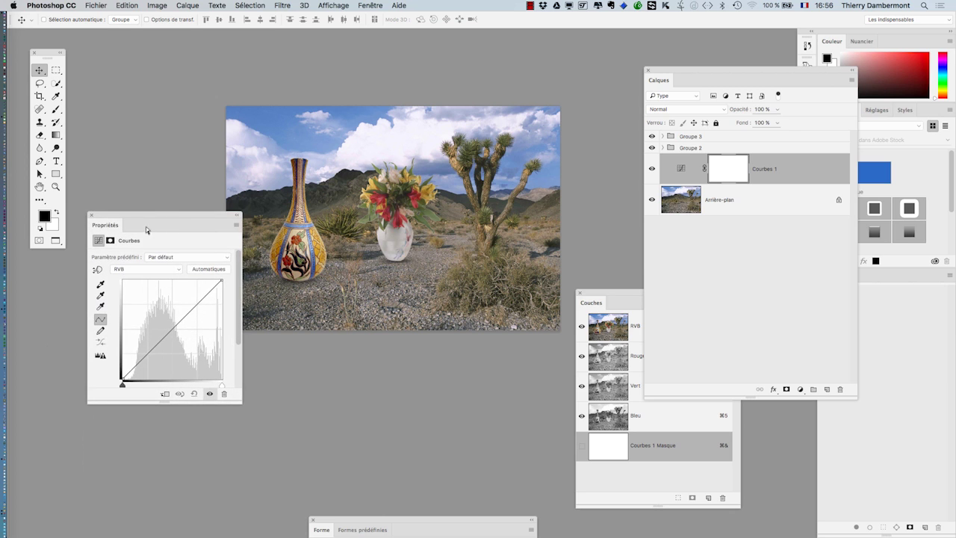
pyautogui.moveTo(159, 344); pyautogui.dragTo(140, 355)
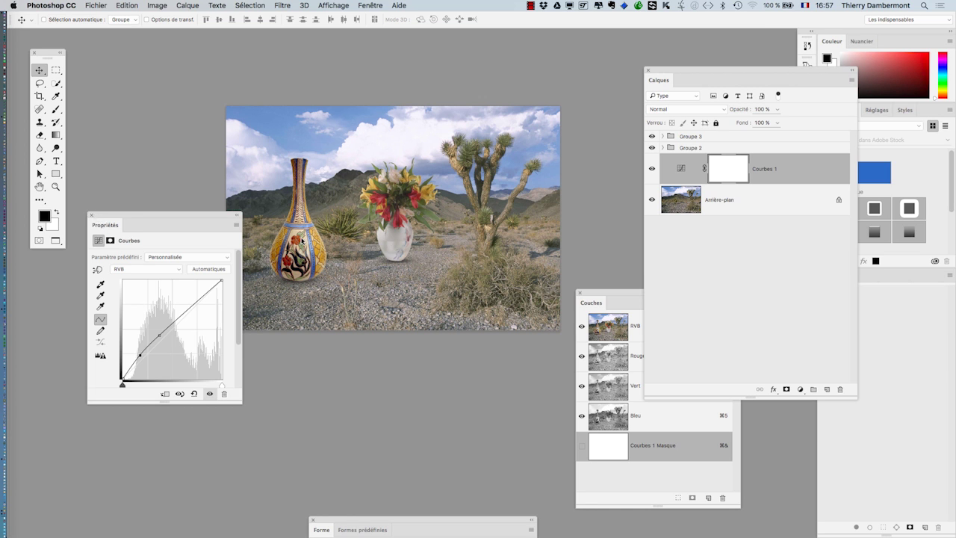
pyautogui.click(651, 169)
pyautogui.click(651, 169)
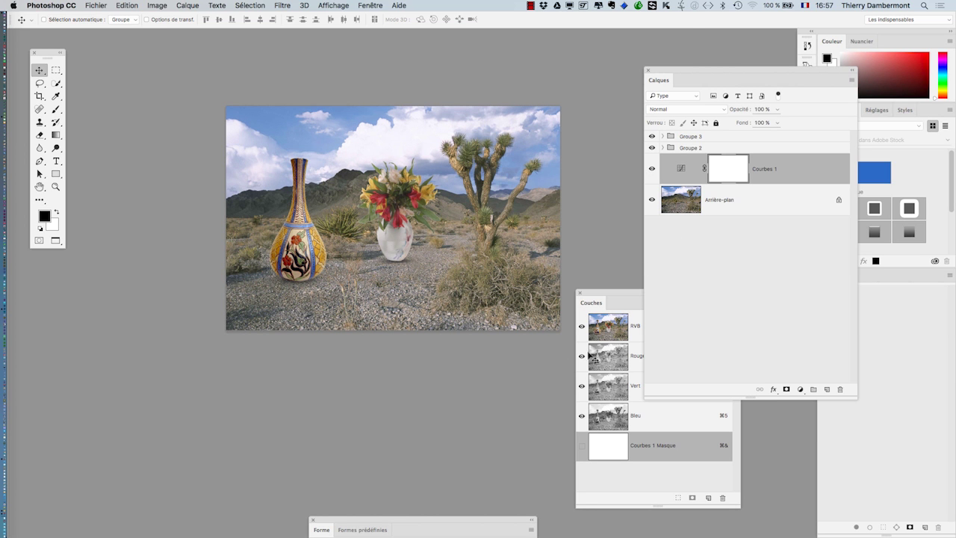
pyautogui.click(420, 240)
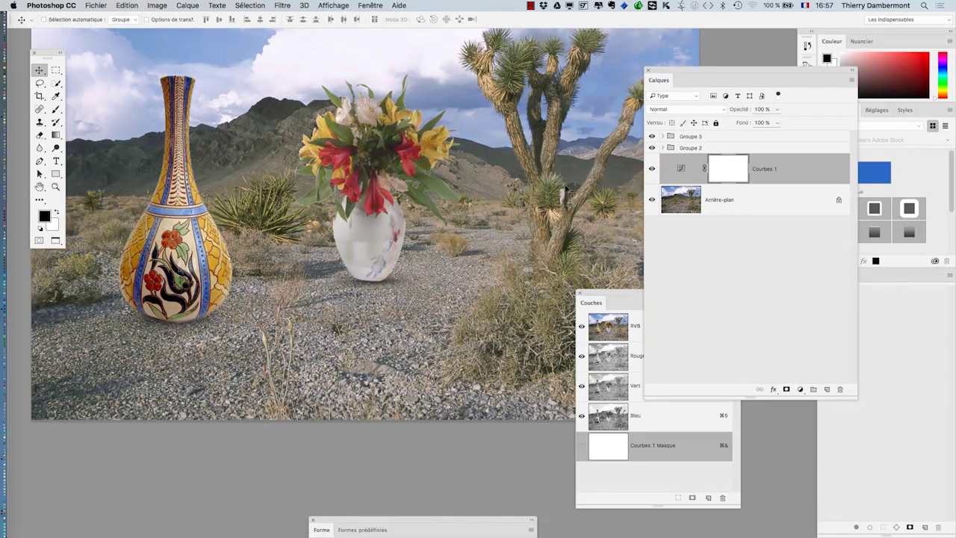
pyautogui.click(171, 295)
pyautogui.click(163, 237)
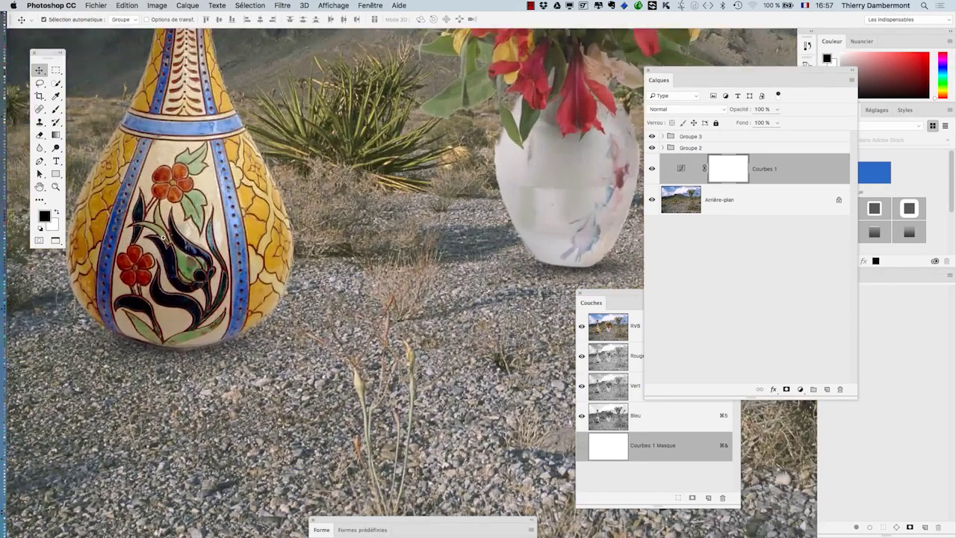
# Examine the tall vase's base and its shadow up close, and compare both vases with the whole desert scene
pyautogui.keyDown('alt'); pyautogui.click(188, 295); pyautogui.keyUp('alt')
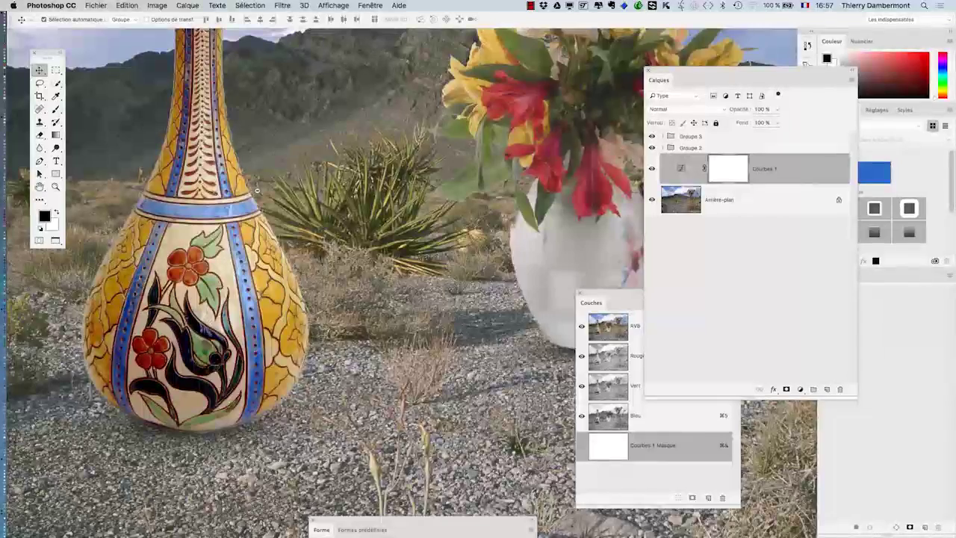
pyautogui.keyDown('alt'); pyautogui.click(402, 261); pyautogui.keyUp('alt')
pyautogui.keyDown('alt'); pyautogui.click(402, 262); pyautogui.keyUp('alt')
pyautogui.moveTo(545, 214); pyautogui.dragTo(304, 244)
pyautogui.keyDown('alt'); pyautogui.click(395, 253); pyautogui.keyUp('alt')
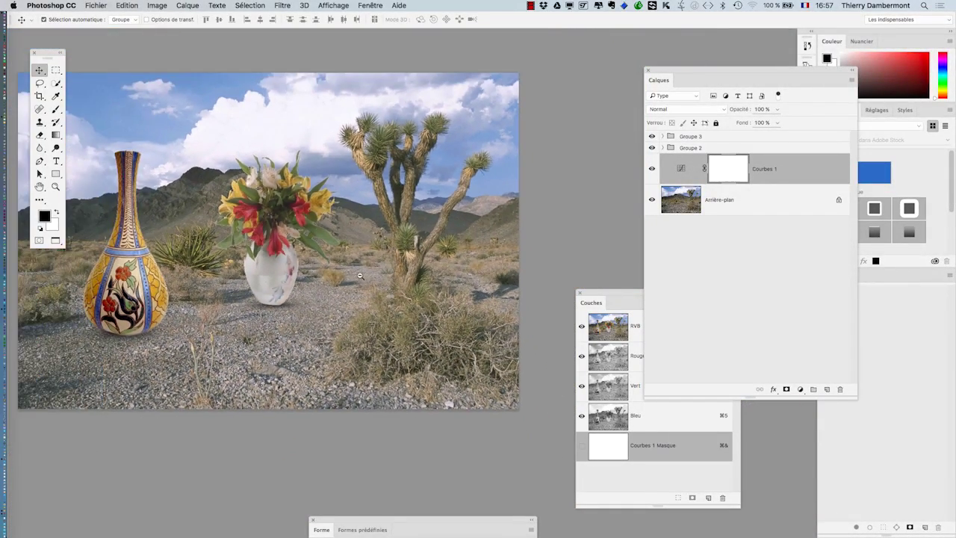
pyautogui.moveTo(218, 280); pyautogui.dragTo(322, 248)
pyautogui.moveTo(217, 293); pyautogui.dragTo(250, 253)
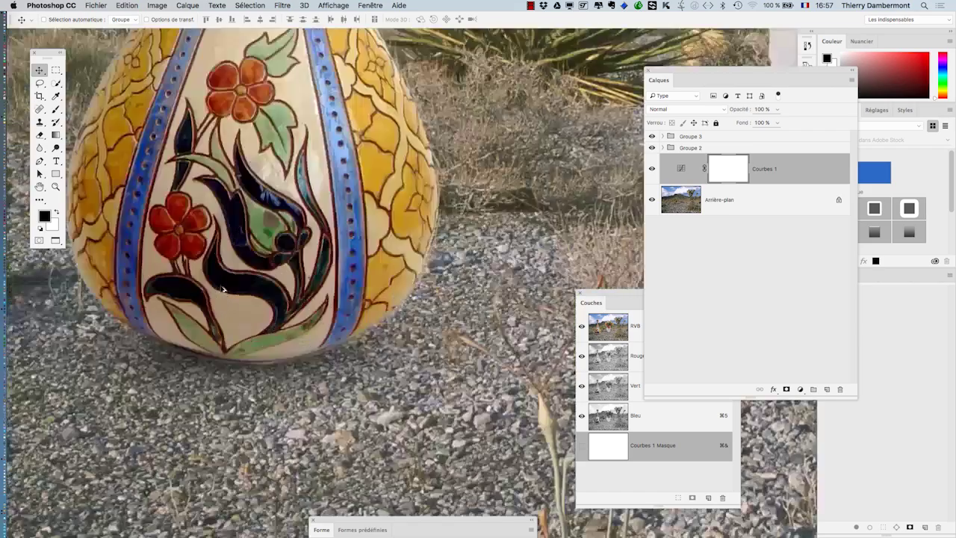
pyautogui.scroll(-5, 250, 252)
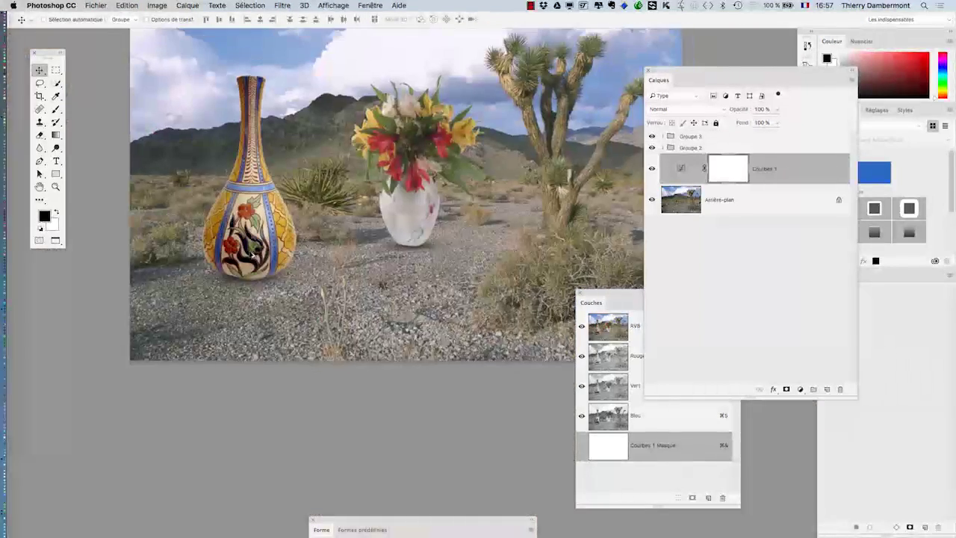
pyautogui.moveTo(384, 249); pyautogui.dragTo(328, 290)
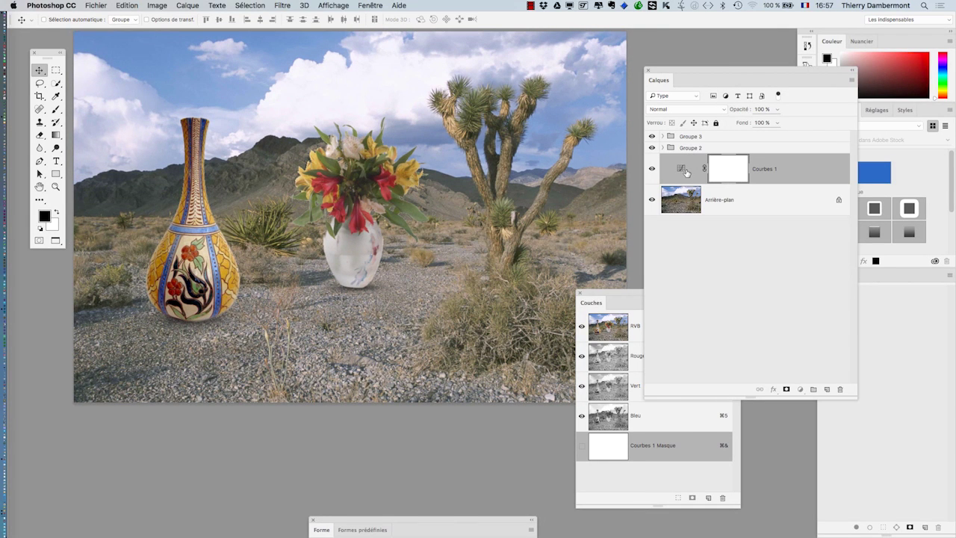
# Reopen the Courbes 1 curve and lower its shadow point into an S-shape to deepen the desert's dark tones
pyautogui.doubleClick(681, 169)
pyautogui.moveTo(130, 217); pyautogui.dragTo(725, 261)
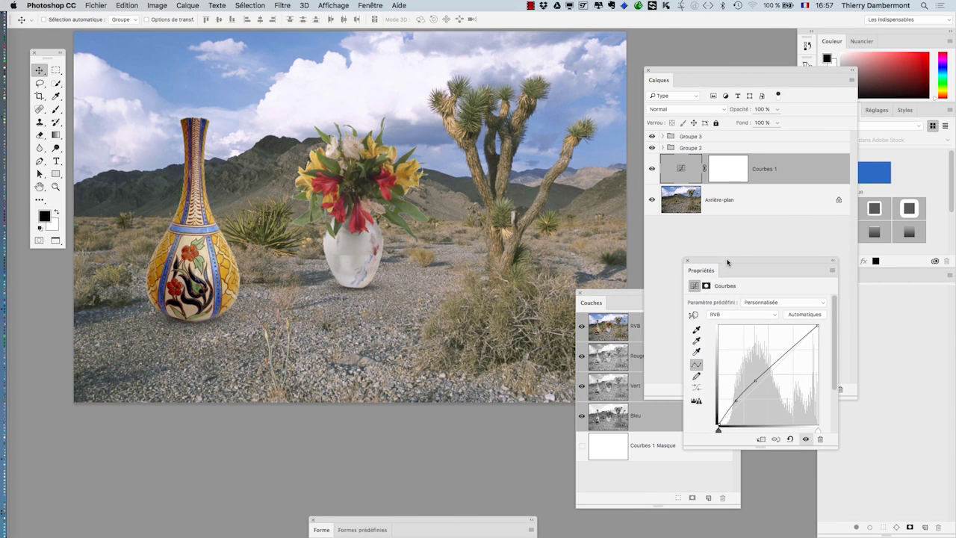
pyautogui.moveTo(717, 424); pyautogui.dragTo(739, 410)
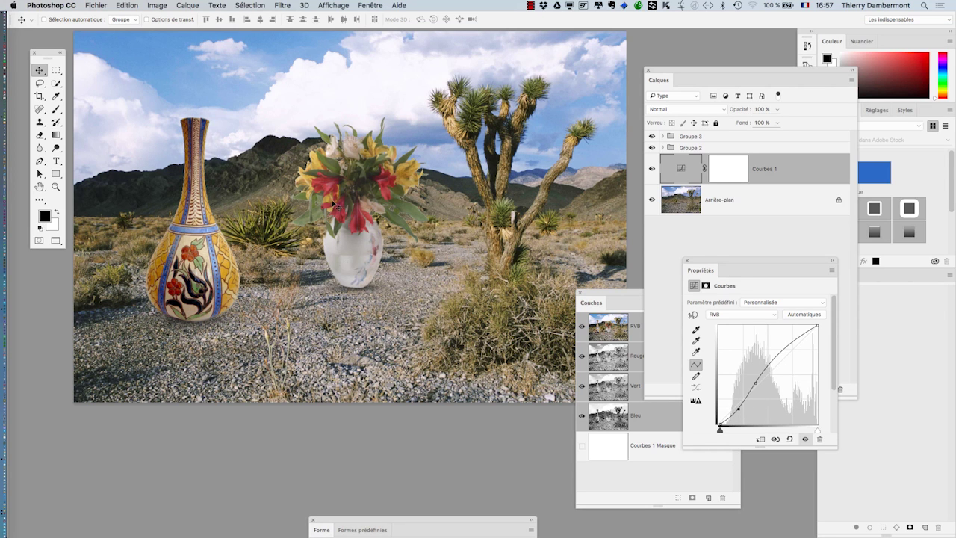
pyautogui.scroll(-2, 336, 205)
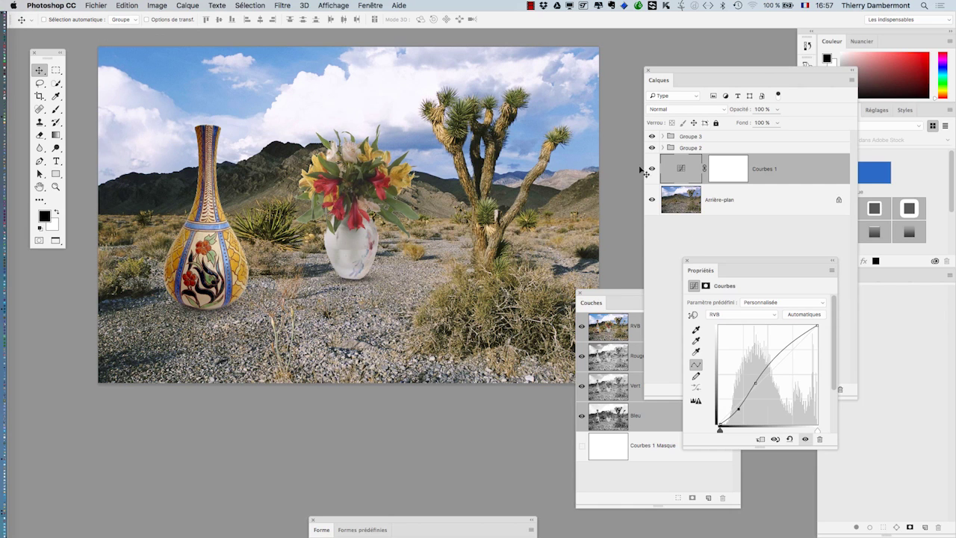
# Begin saving the composite under a new name in Photoshop format with layers, placing the text cursor toward the file name's end
pyautogui.click(99, 5)
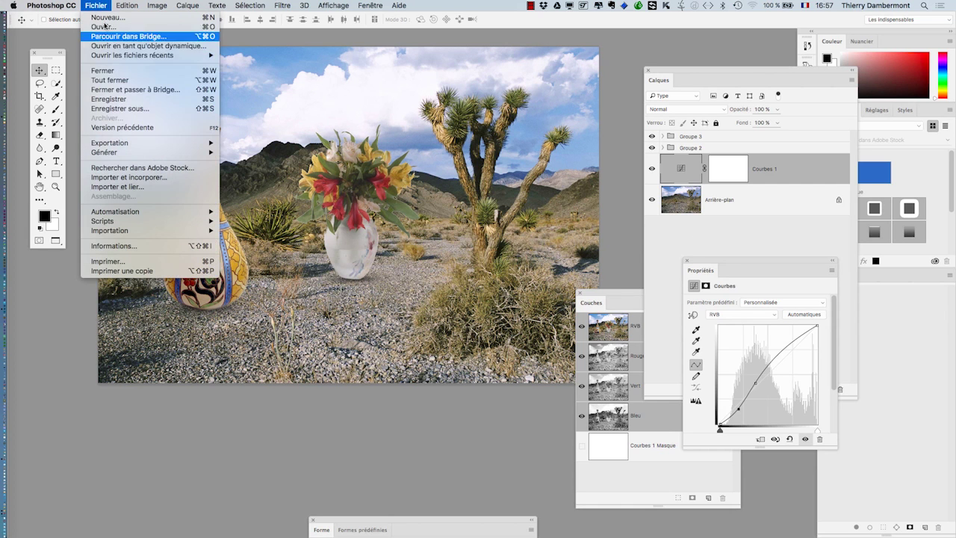
pyautogui.click(149, 110)
pyautogui.click(540, 69)
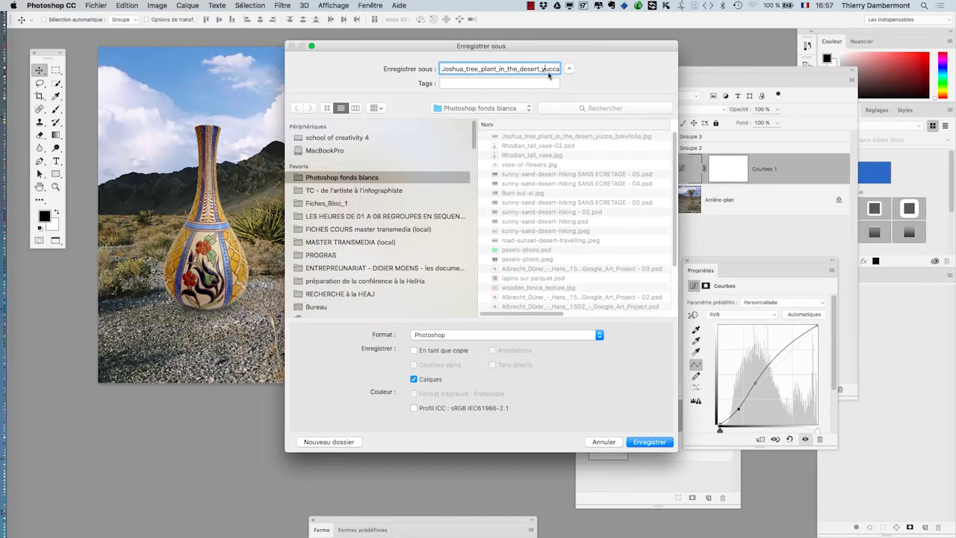
pyautogui.press('Right')
pyautogui.press('Right')
pyautogui.press('Right')
pyautogui.press('Right')
pyautogui.press('Right')
pyautogui.press('Right')
pyautogui.press('Right')
pyautogui.press('Right')
pyautogui.press('Right')
pyautogui.press('Right')
pyautogui.press('Right')
pyautogui.press('Right')
pyautogui.press('Right')
pyautogui.press('Right')
pyautogui.press('Right')
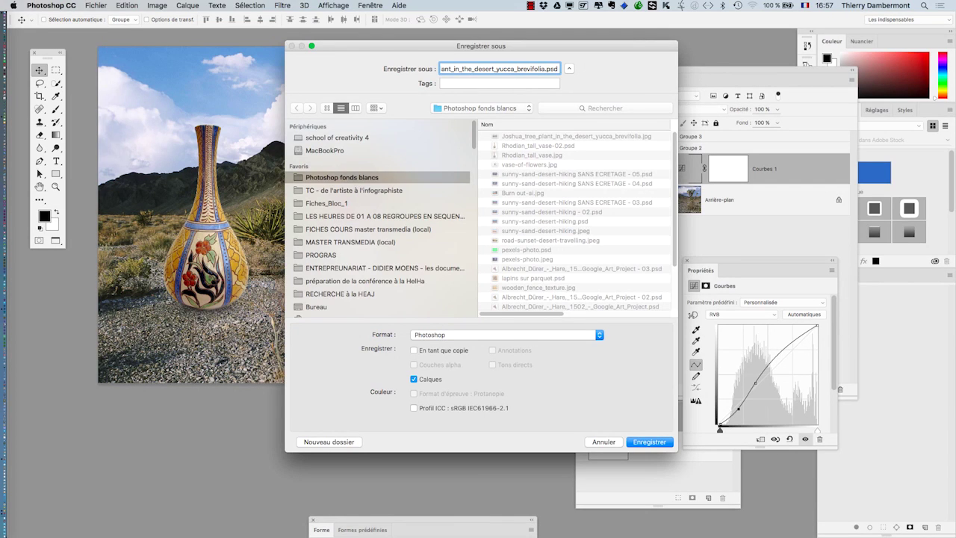